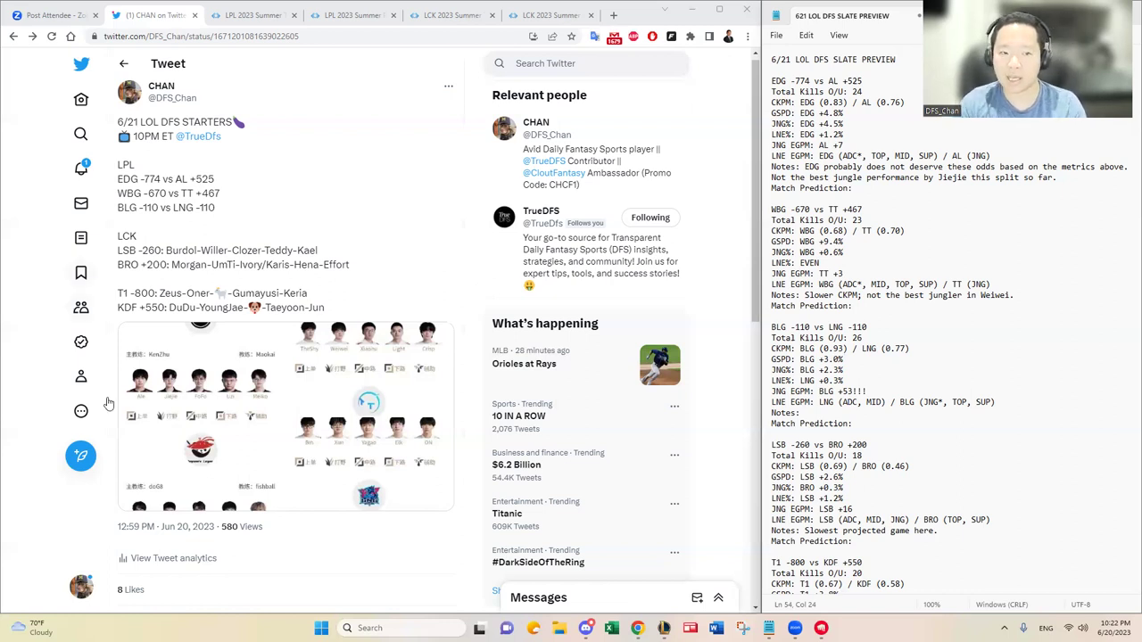
- Highlight EDG's -774 odds, WBG's -670 odds and the BLG vs LNG lines in the notes
left_click(811, 83)
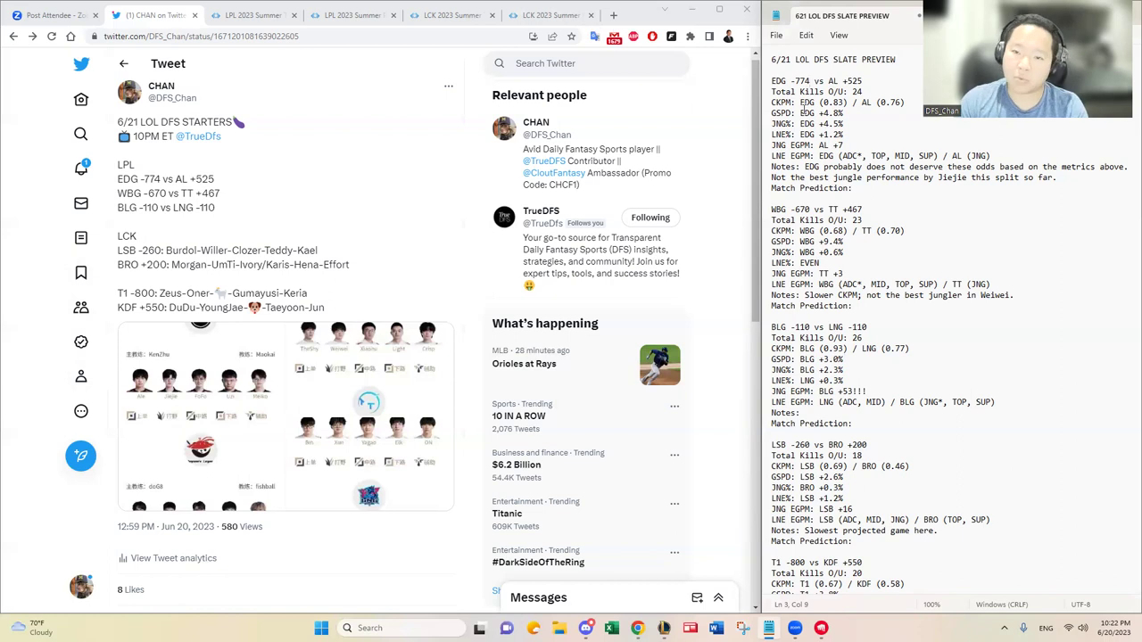
left_click(867, 209)
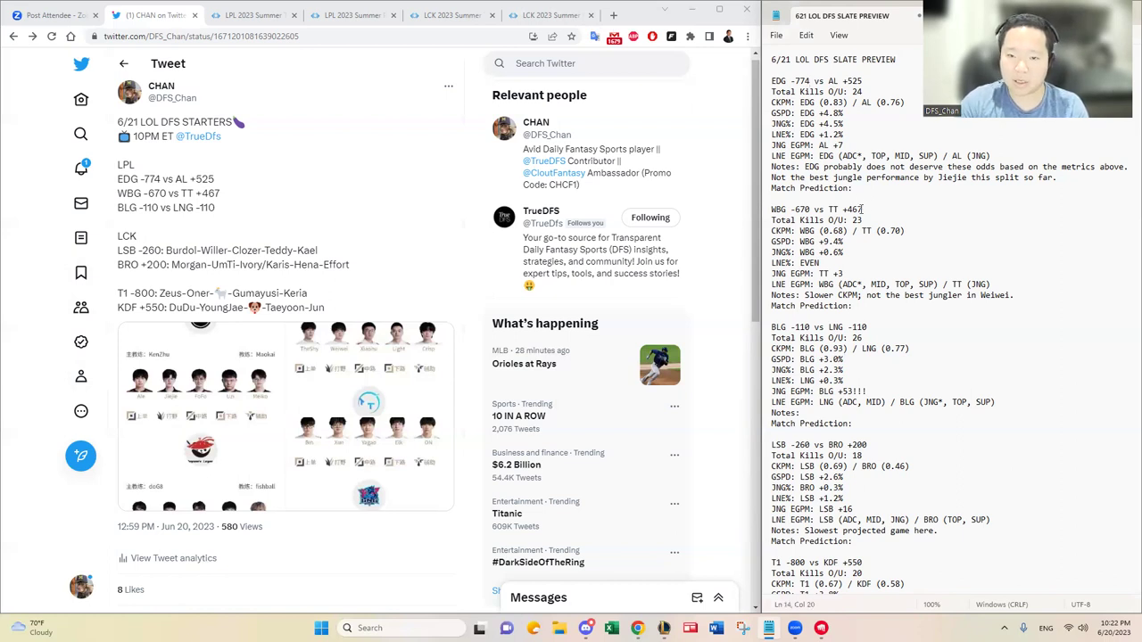
left_click_drag(810, 208, 761, 213)
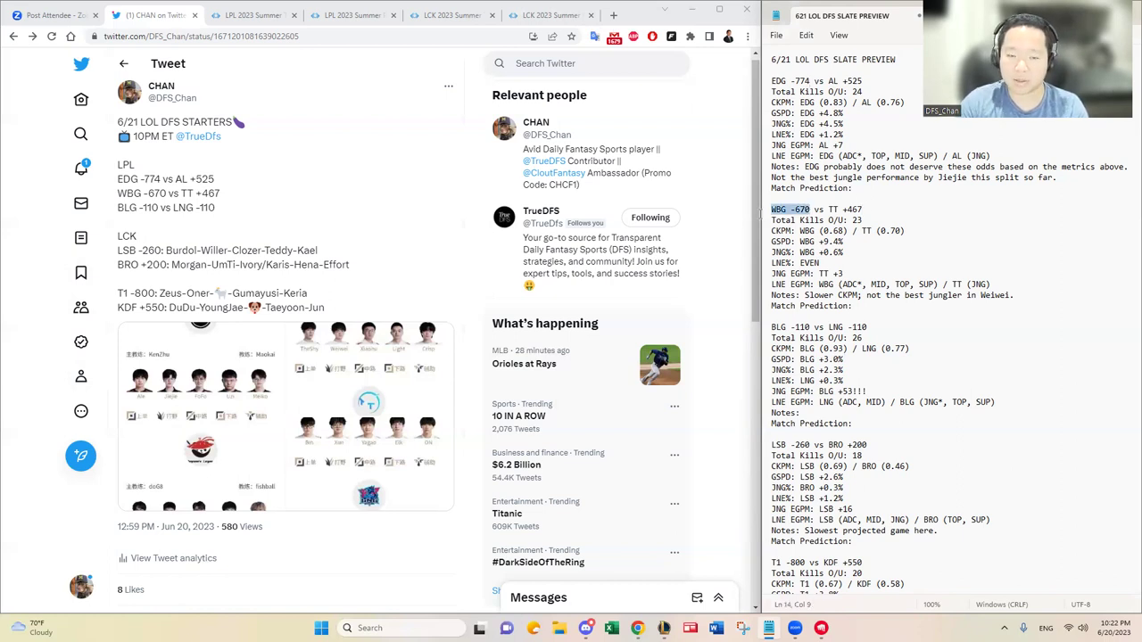
key("End")
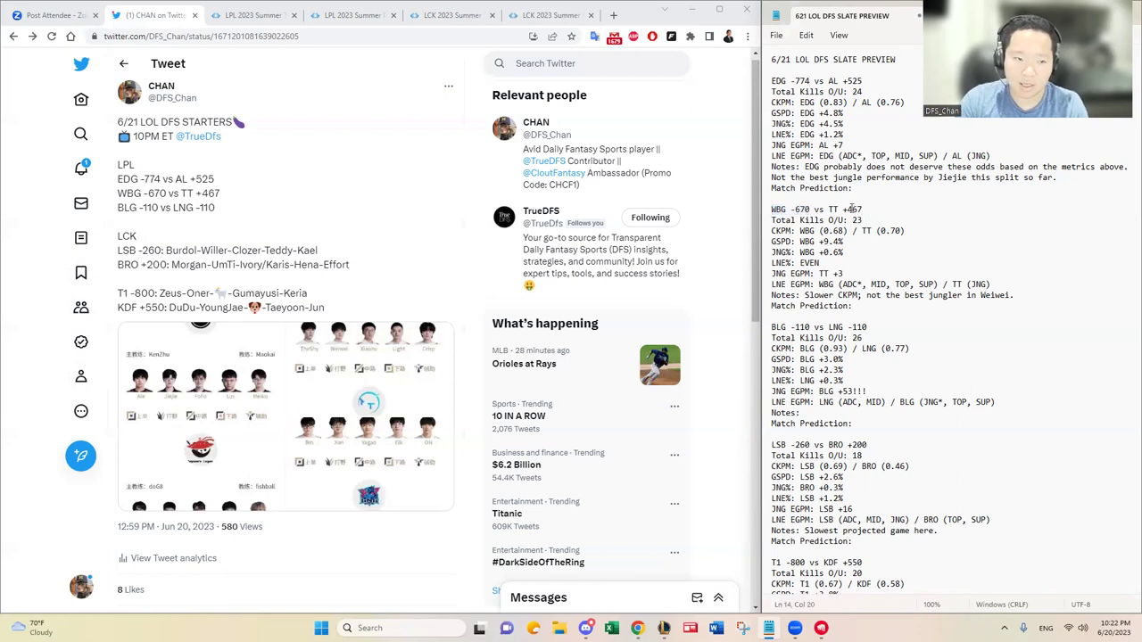
left_click(773, 327)
left_click_drag(773, 327, 894, 327)
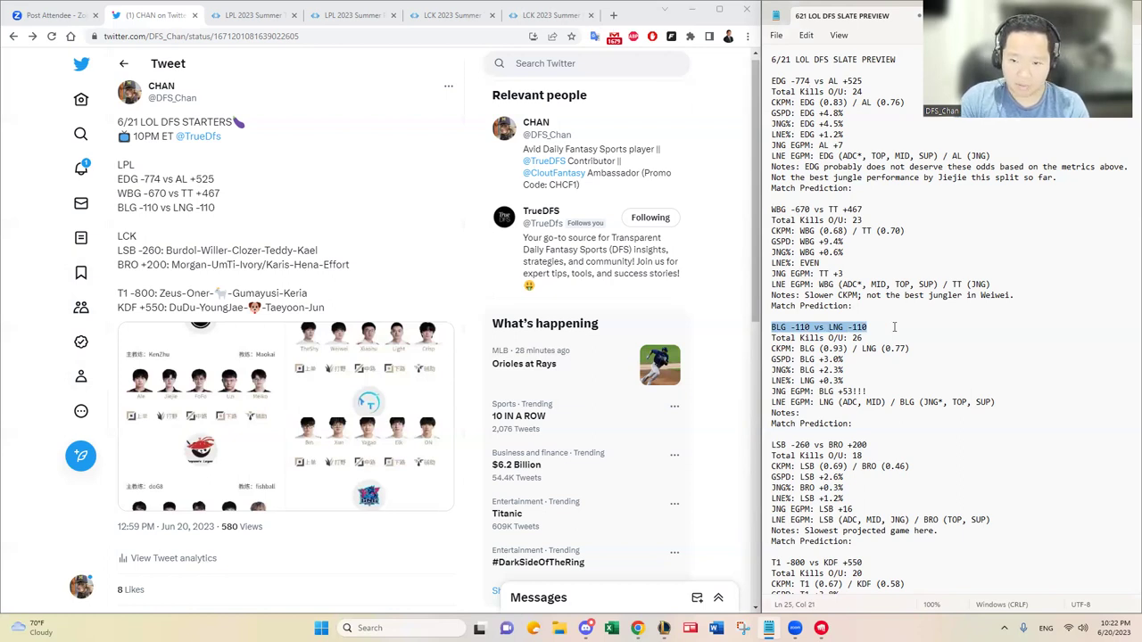
left_click_drag(773, 327, 863, 339)
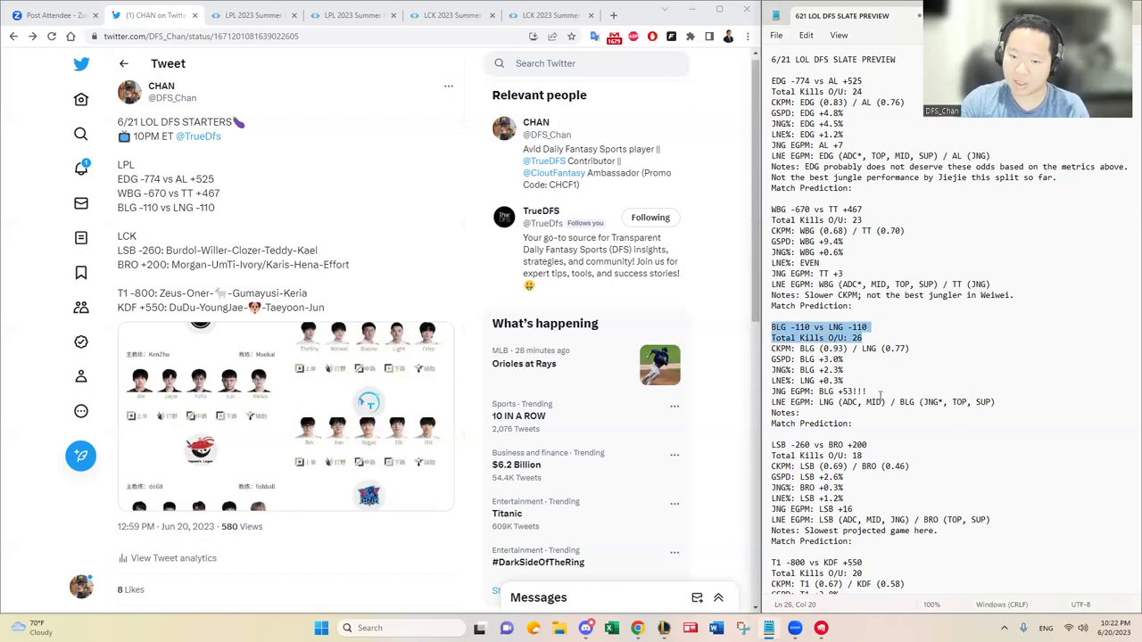
- Highlight the LSB vs BRO block and T1 vs KDF line, then enlarge the tweet's lineup graphic
scroll(881, 442, "down", 3)
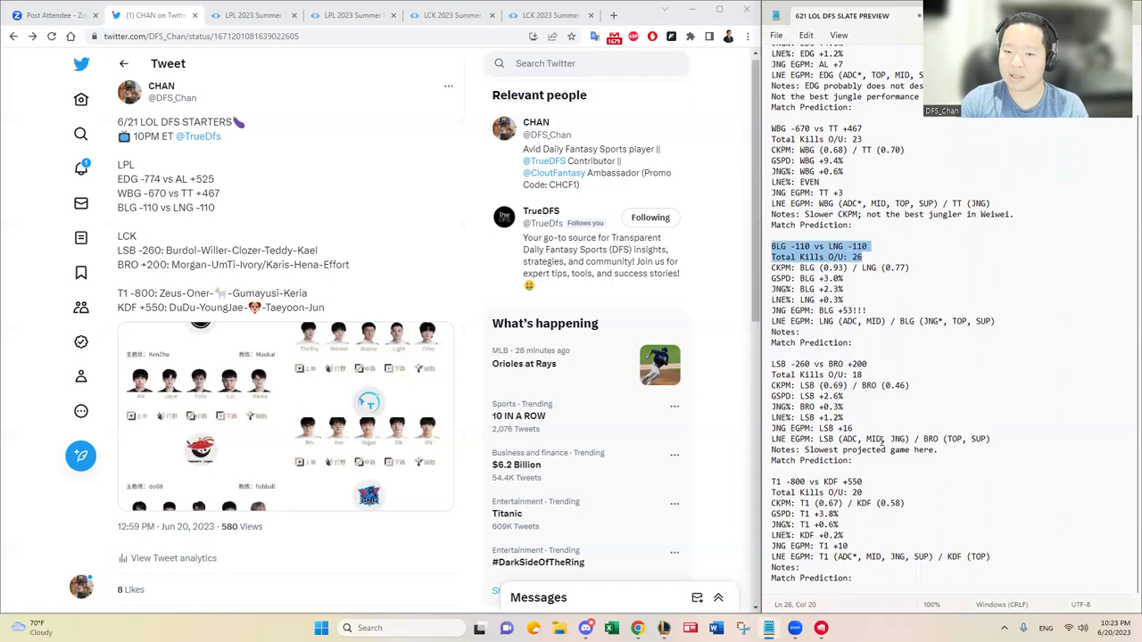
left_click_drag(773, 363, 904, 457)
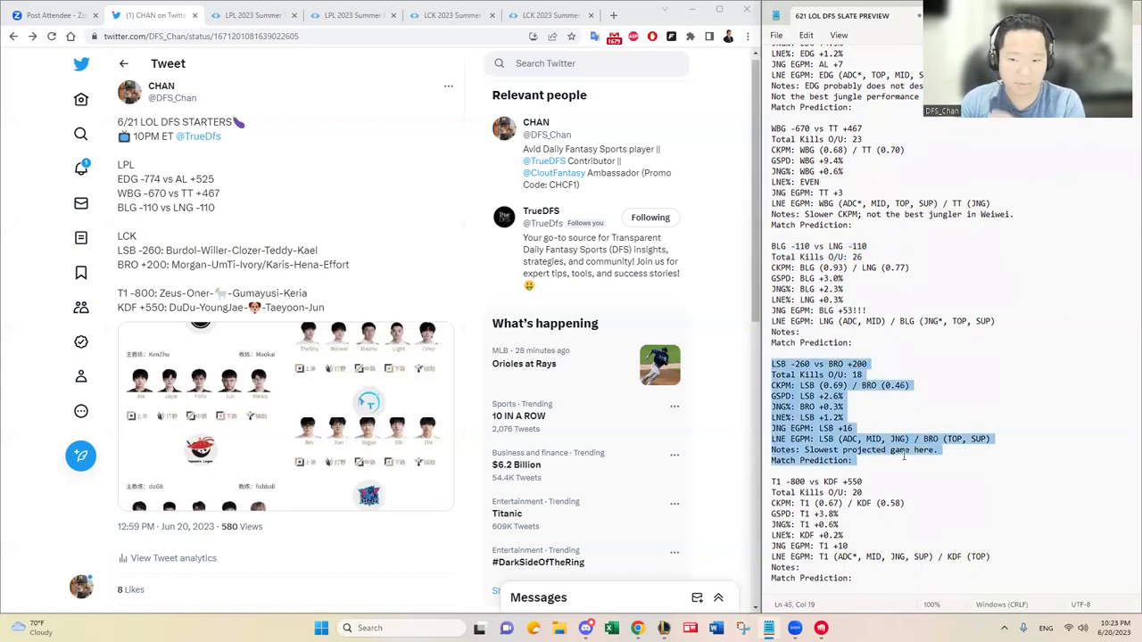
left_click(886, 363)
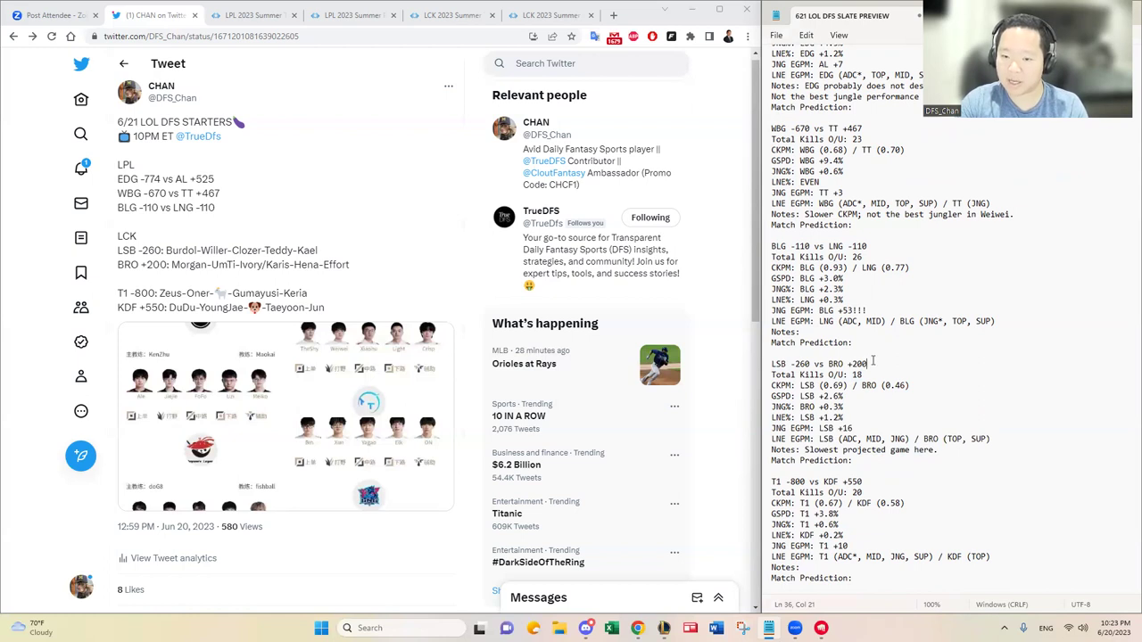
left_click_drag(772, 482, 892, 480)
scroll(893, 481, "up", 3)
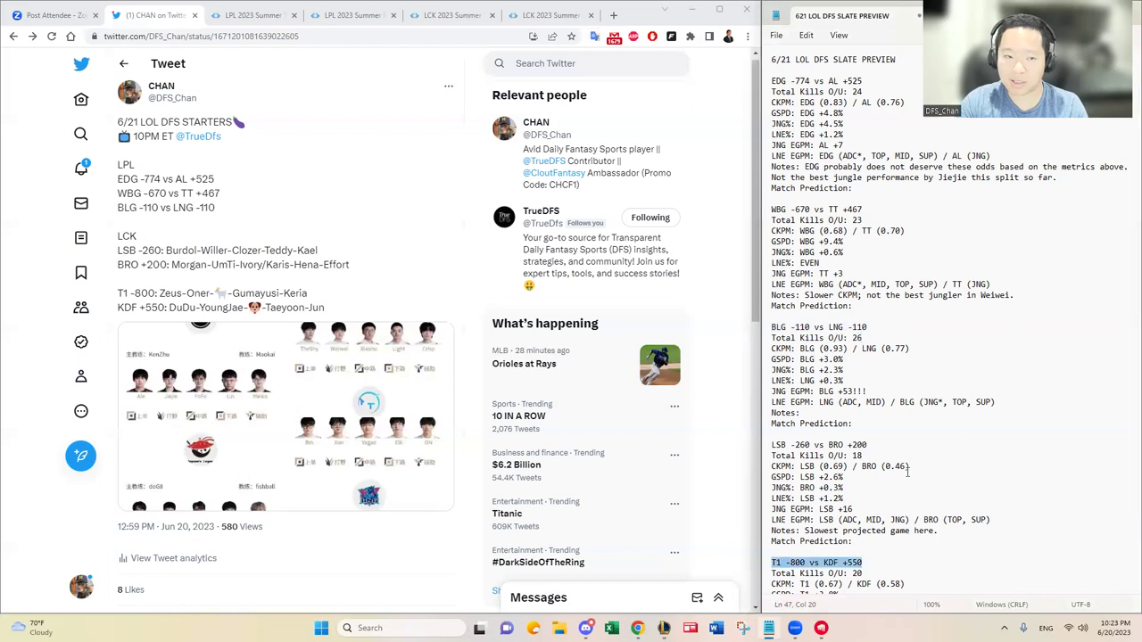
scroll(901, 478, "down", 3)
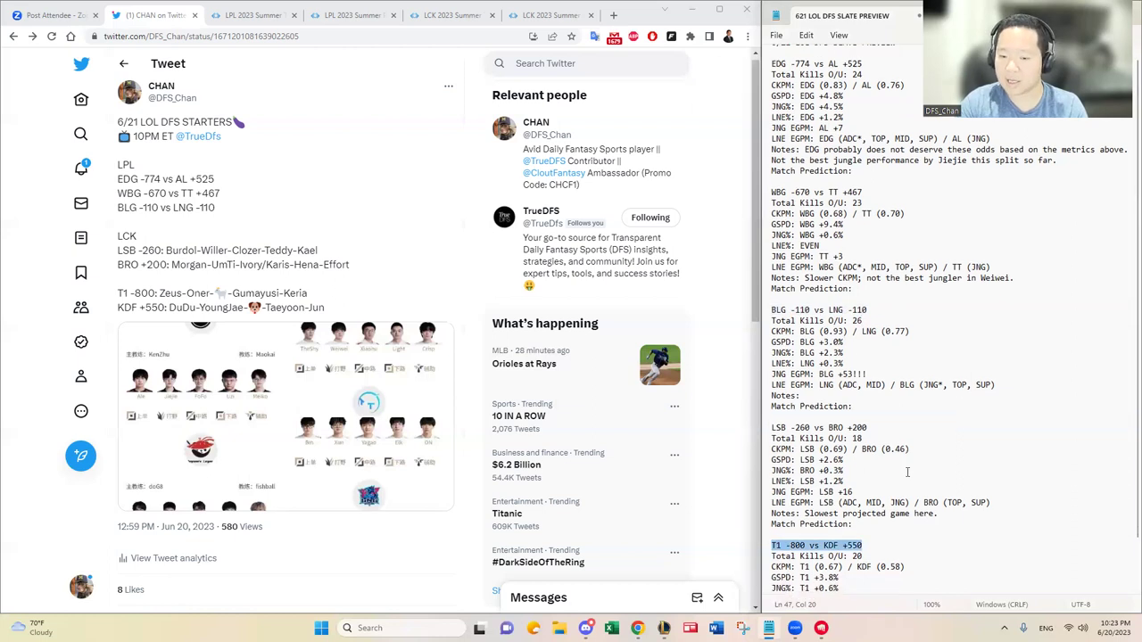
left_click(887, 483)
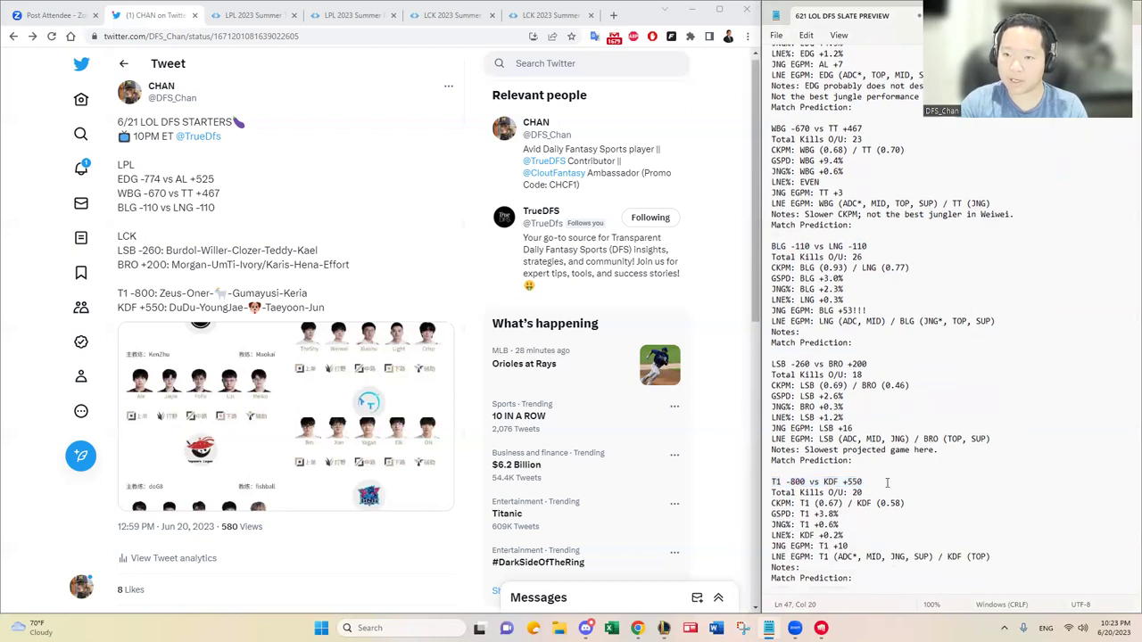
scroll(889, 482, "up", 2)
scroll(891, 480, "down", 2)
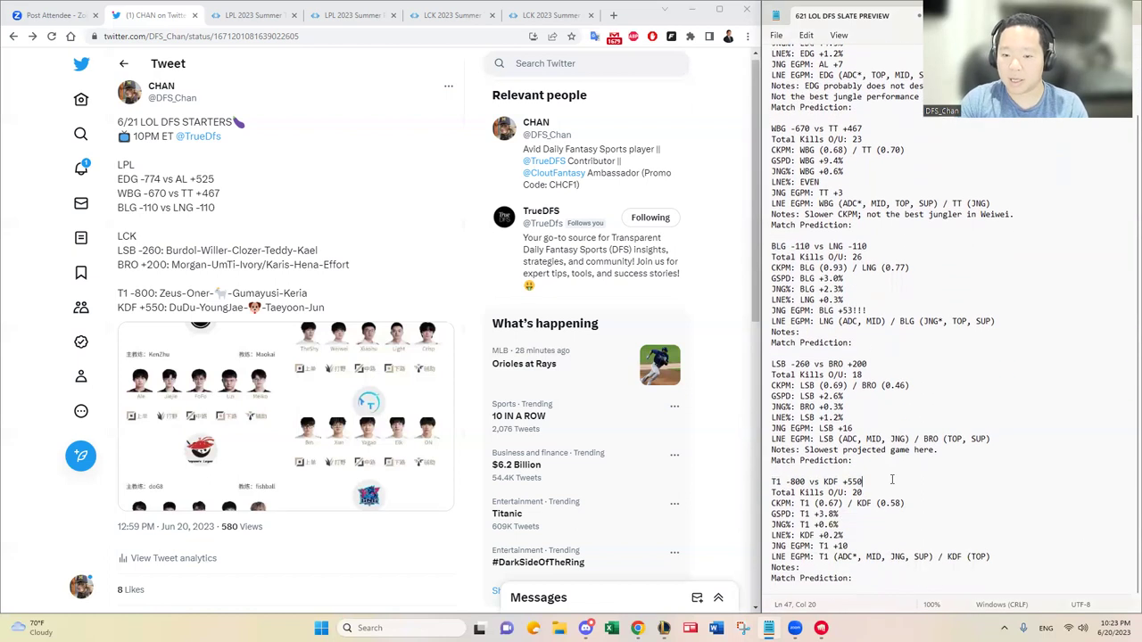
key("shift+Home")
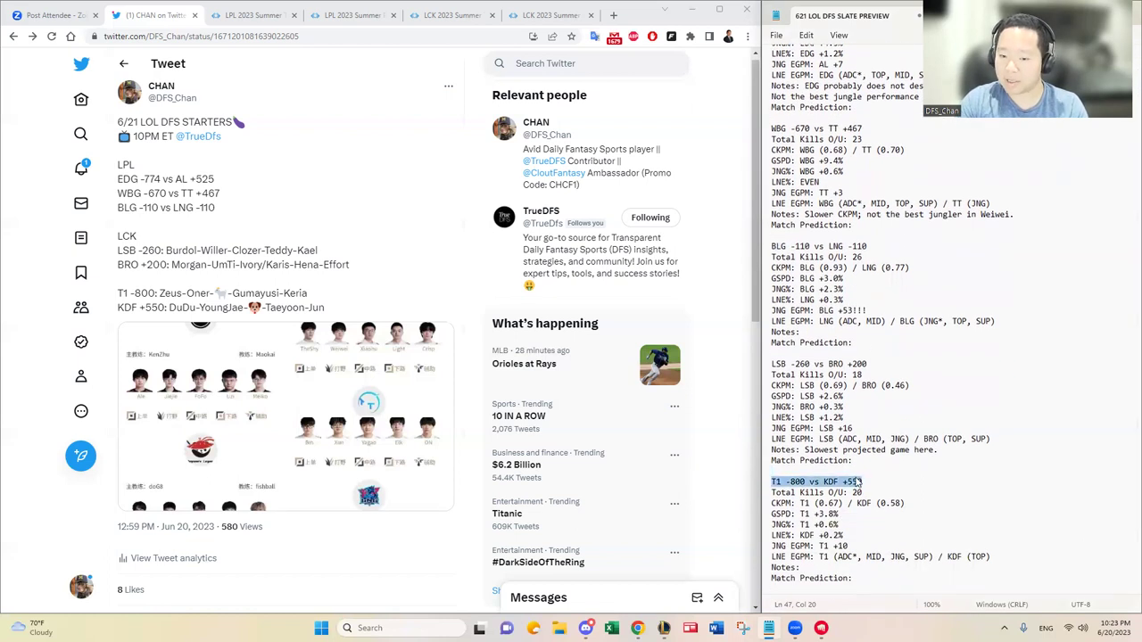
left_click(860, 482)
scroll(889, 220, "up", 3)
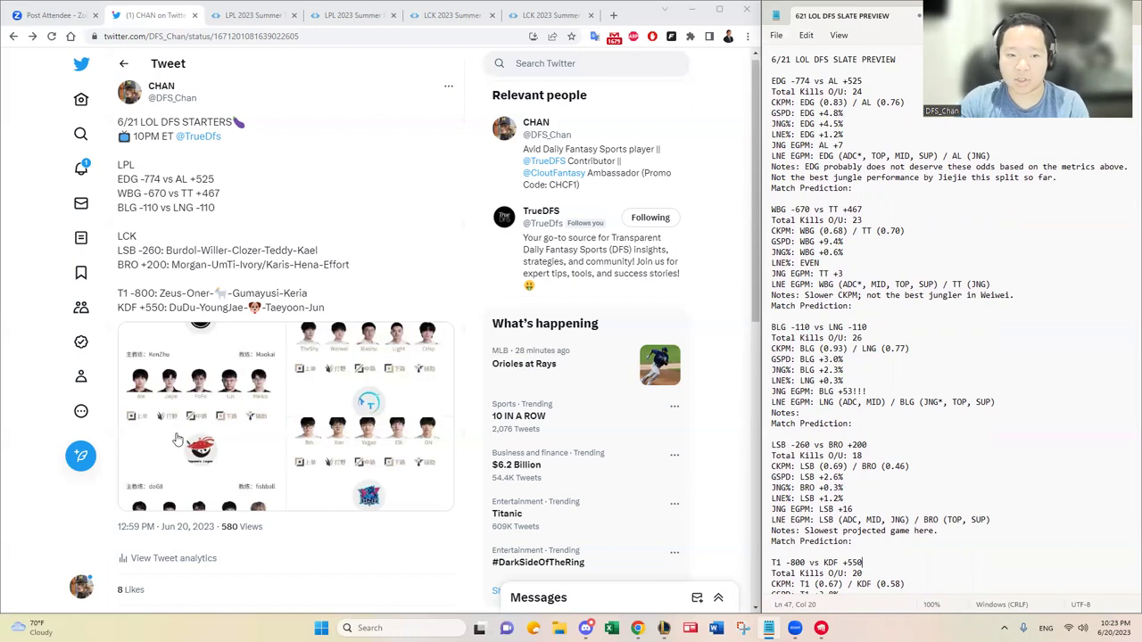
left_click(244, 326)
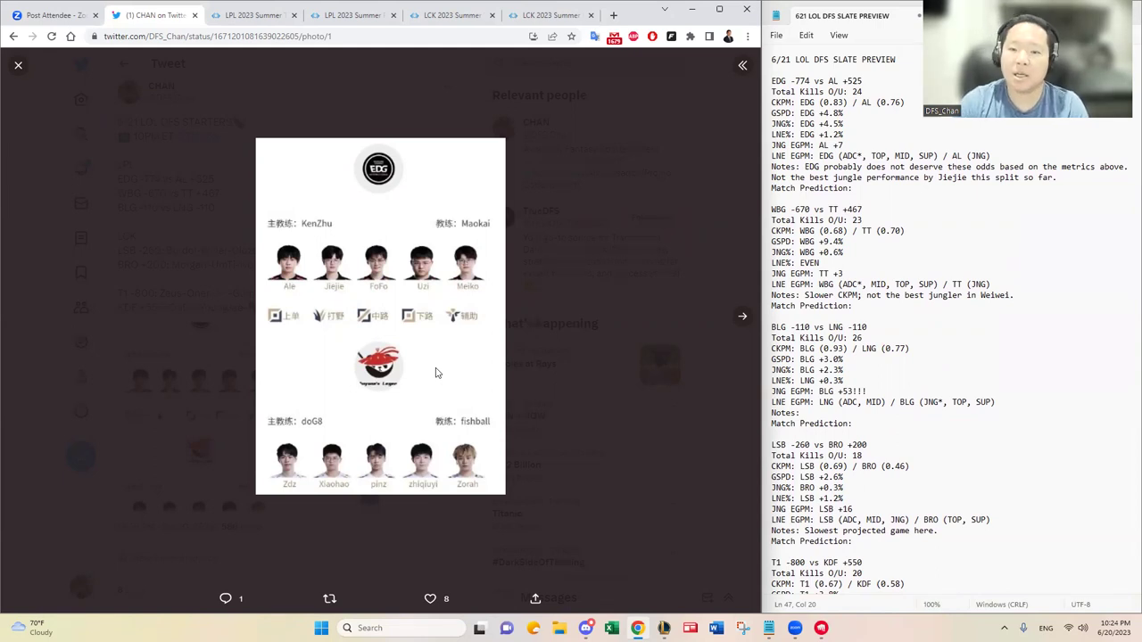
left_click(894, 89)
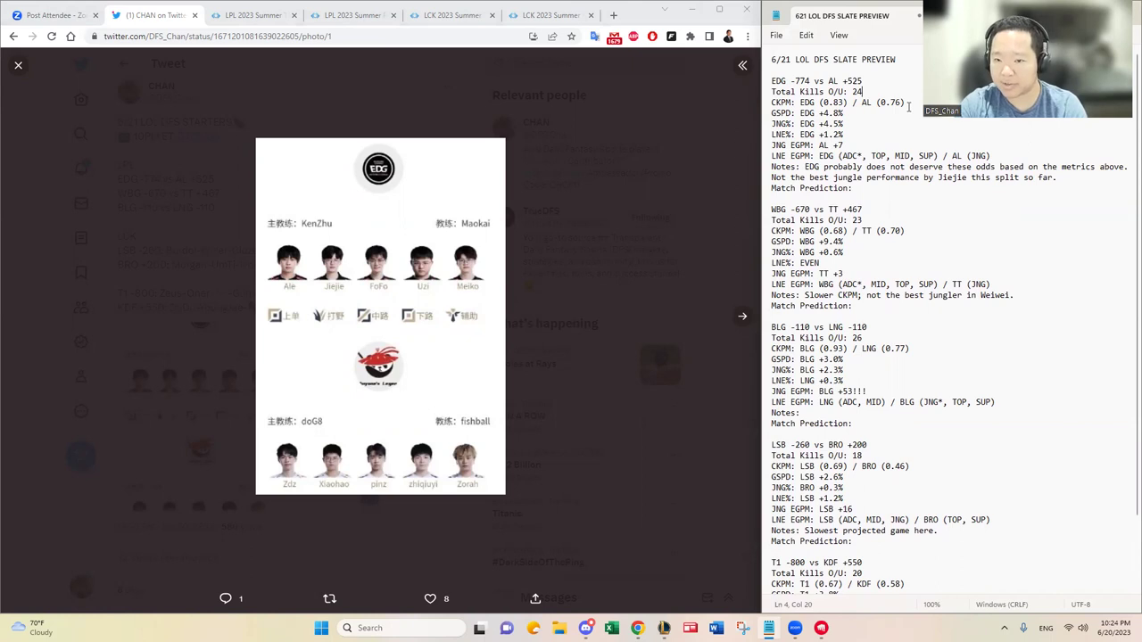
left_click_drag(909, 106, 703, 107)
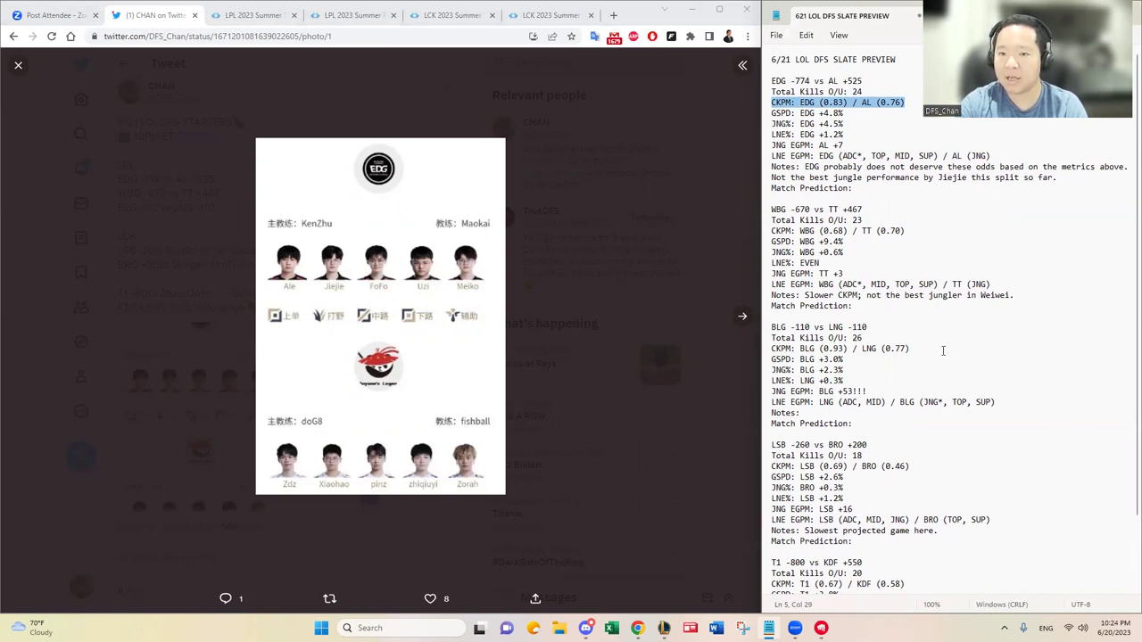
left_click_drag(994, 421, 725, 325)
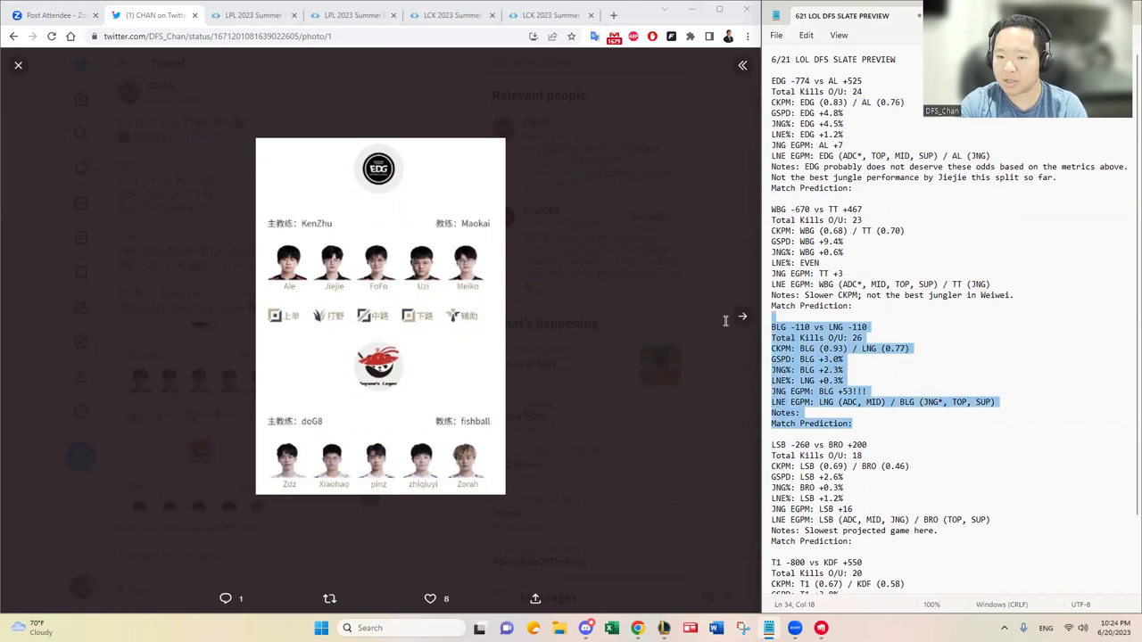
left_click_drag(899, 102, 690, 100)
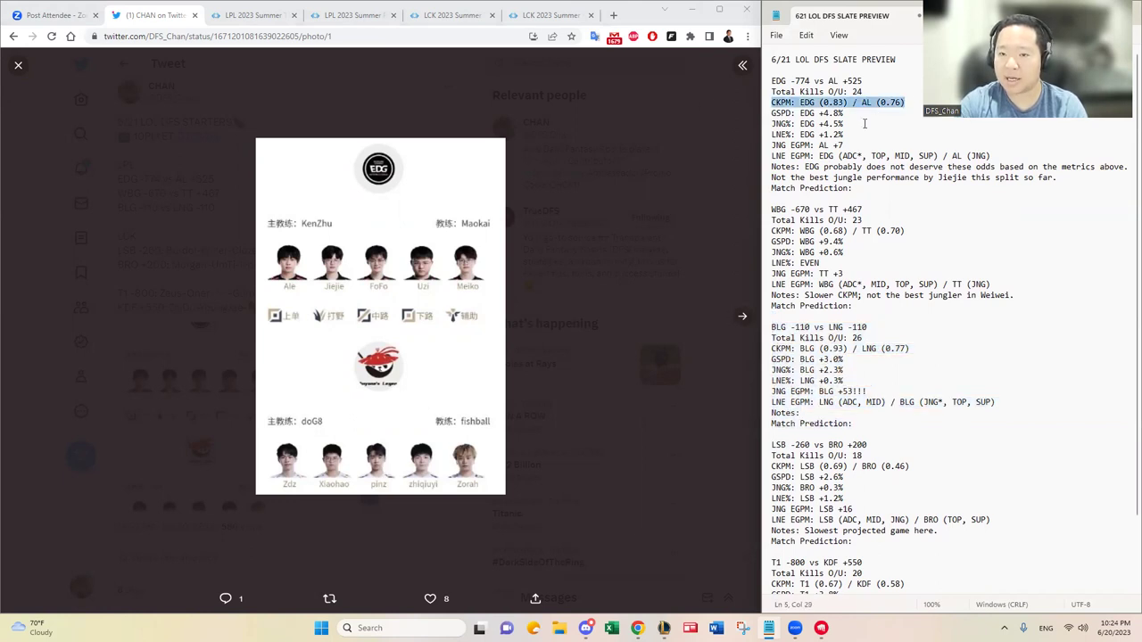
left_click_drag(864, 91, 736, 90)
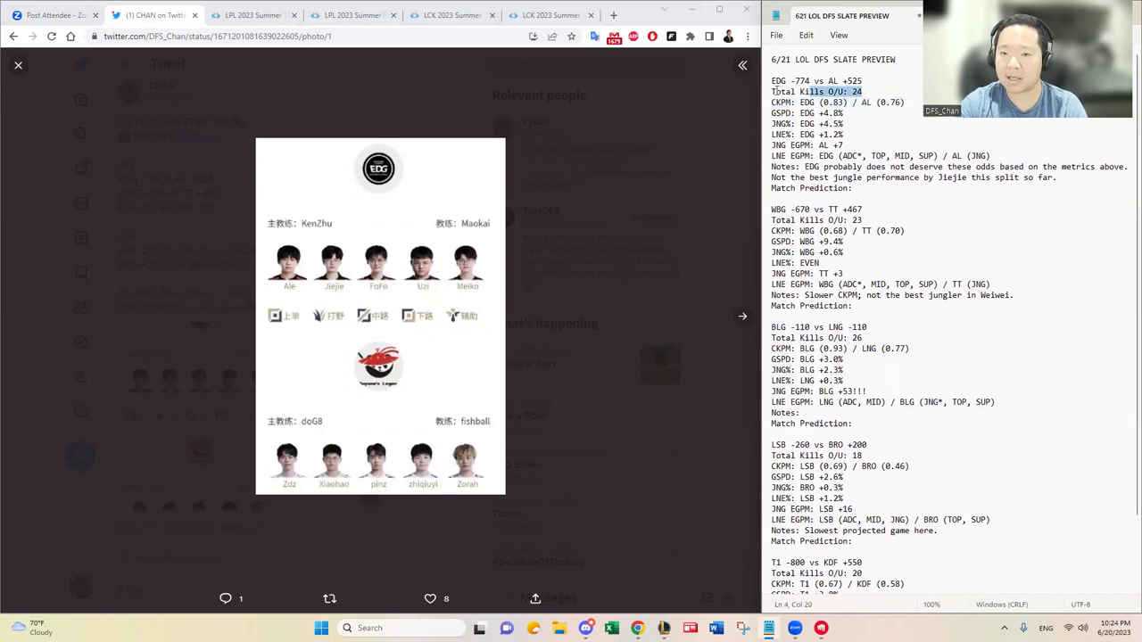
left_click(858, 111)
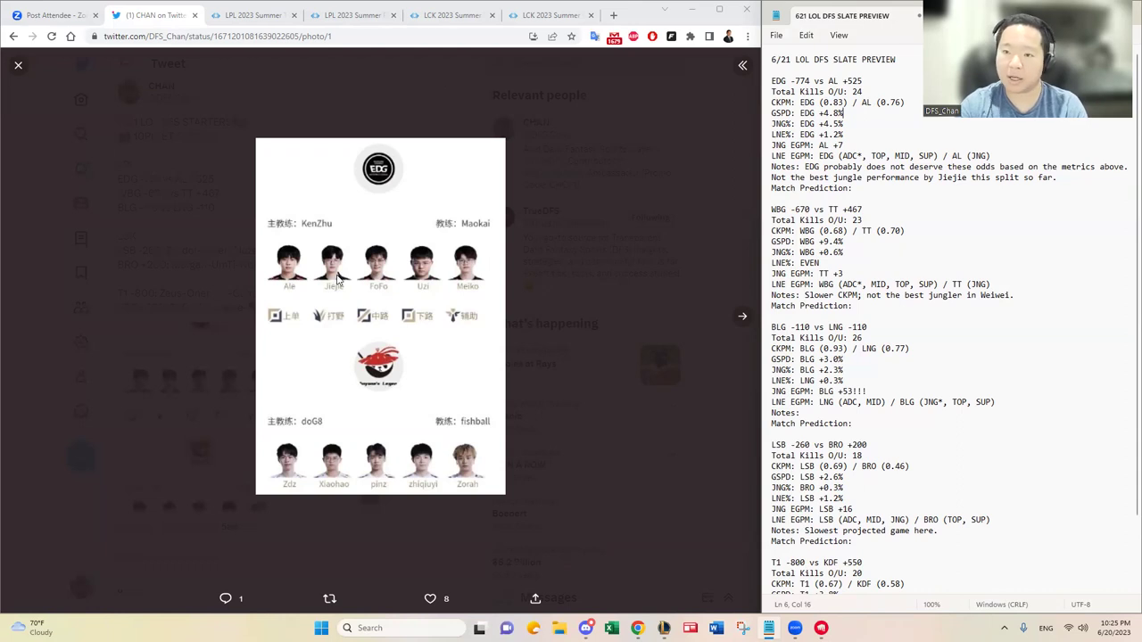
- On the LPL 2023 Summer page, drop the LNG and BLG team filters and show only Jungle players
left_click(328, 20)
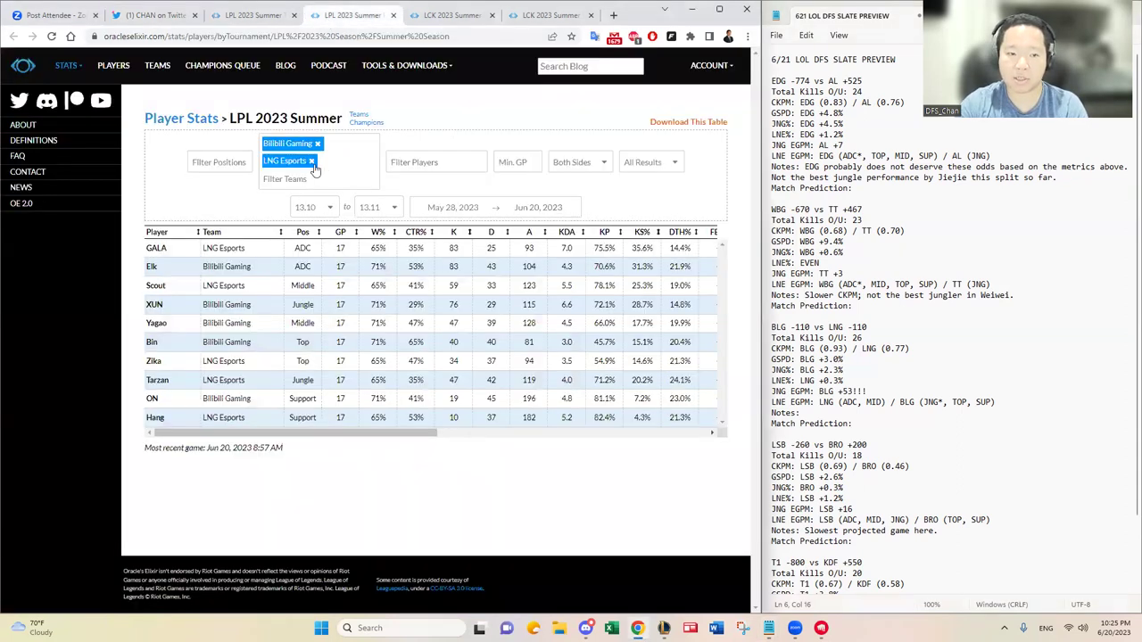
left_click(312, 161)
left_click(317, 144)
left_click(219, 154)
left_click(207, 191)
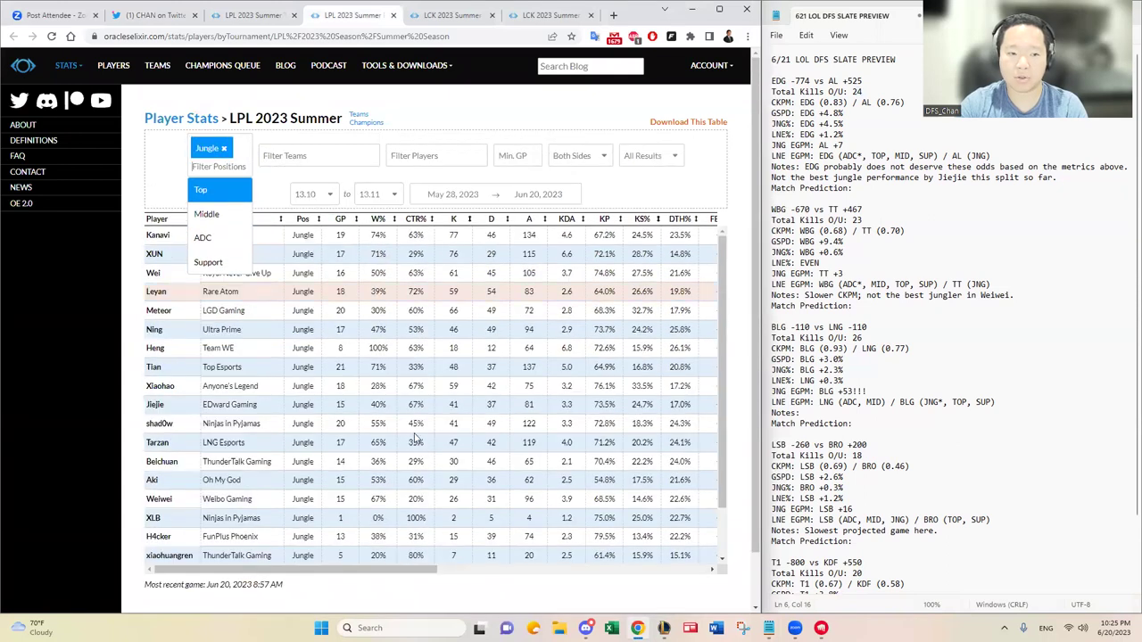
scroll(513, 575, "right", 5)
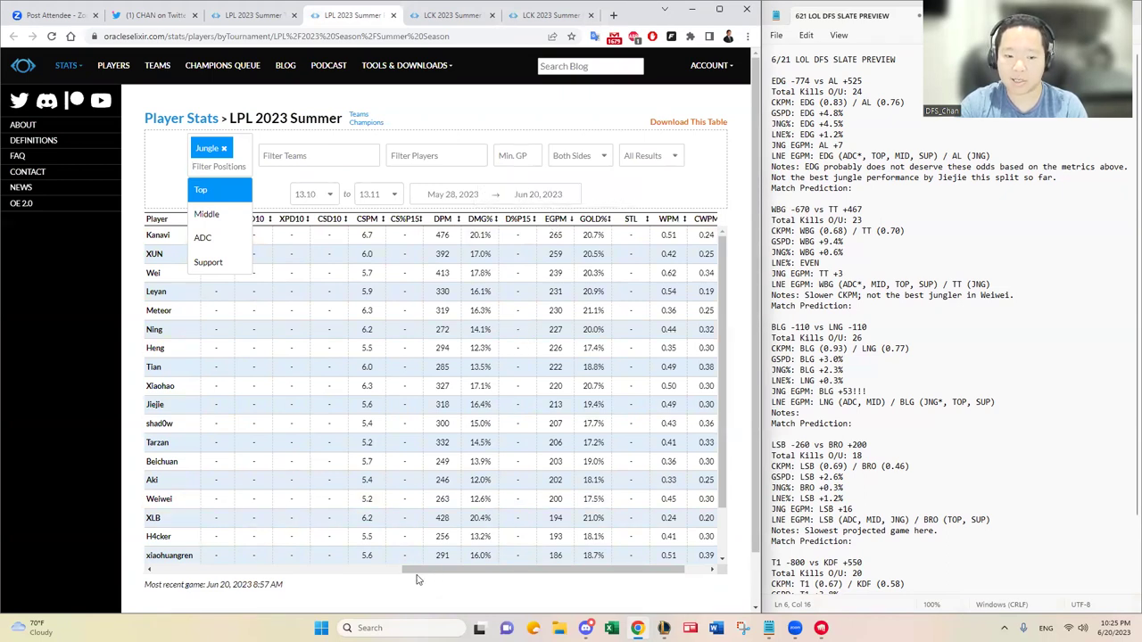
left_click(457, 575)
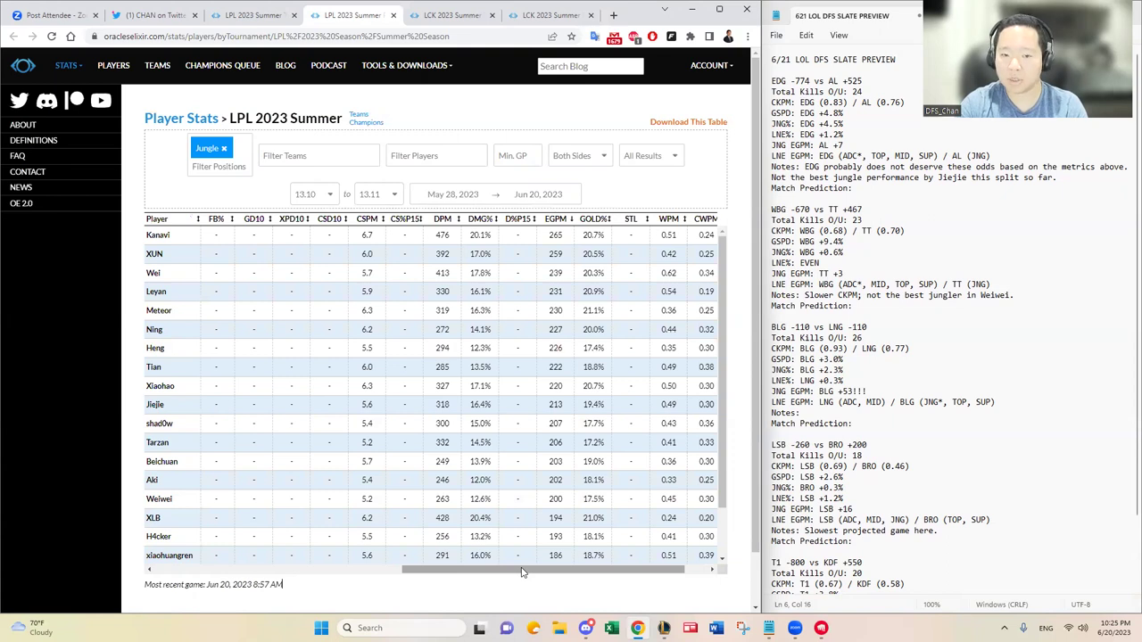
- Scroll across the jungler stats table to review all its columns
mouse_move(562, 224)
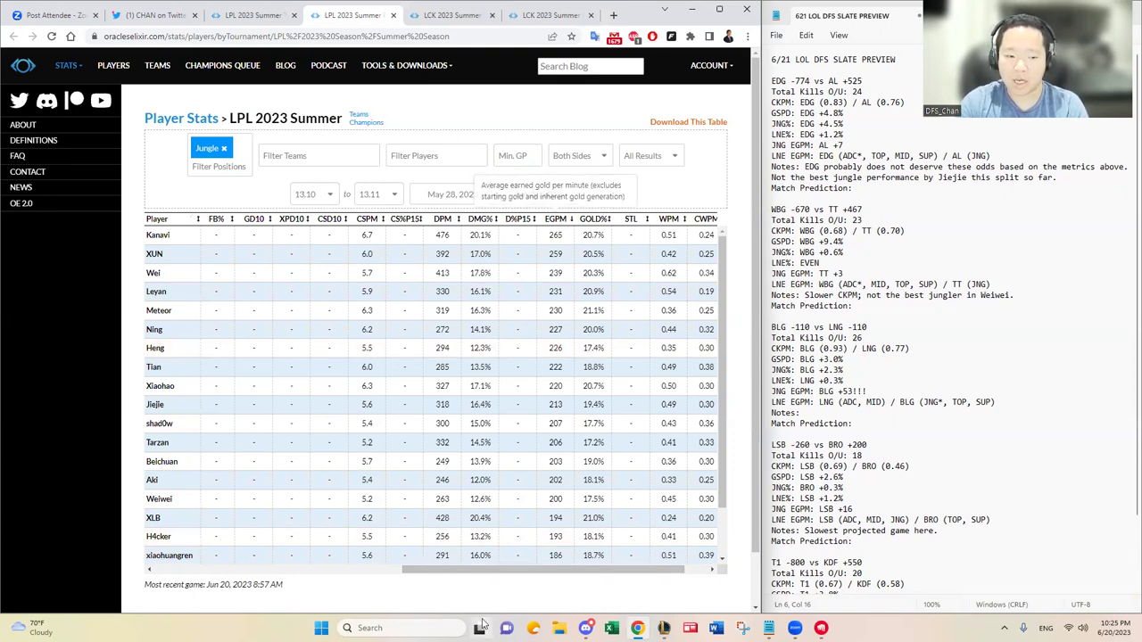
scroll(194, 396, "left", 5)
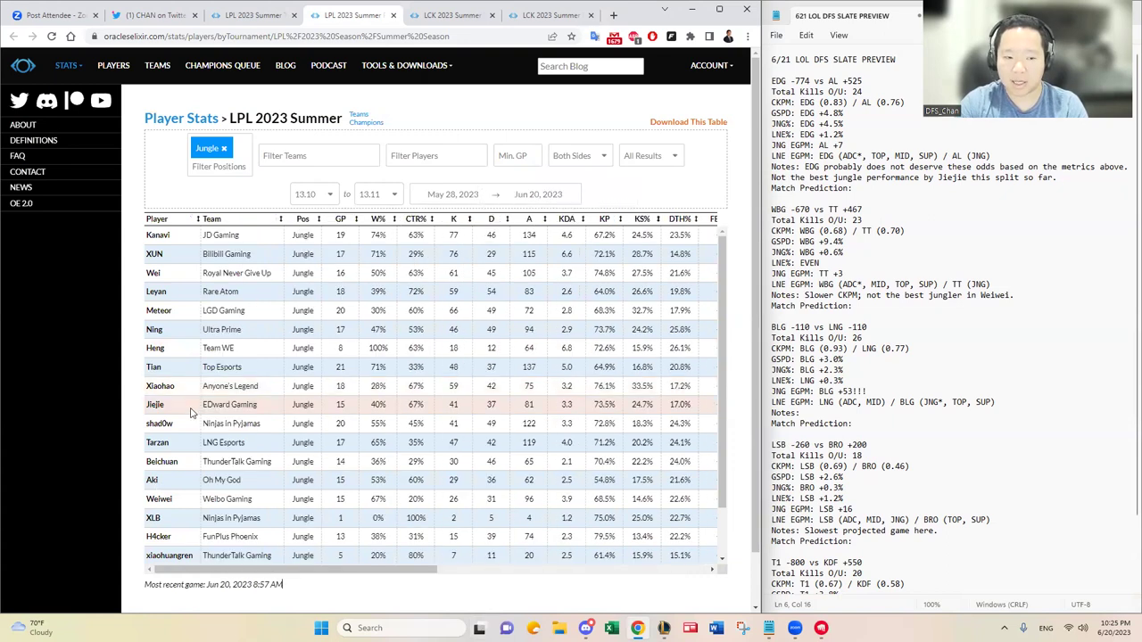
scroll(198, 403, "down", 1)
scroll(198, 403, "up", 1)
scroll(215, 375, "down", 1)
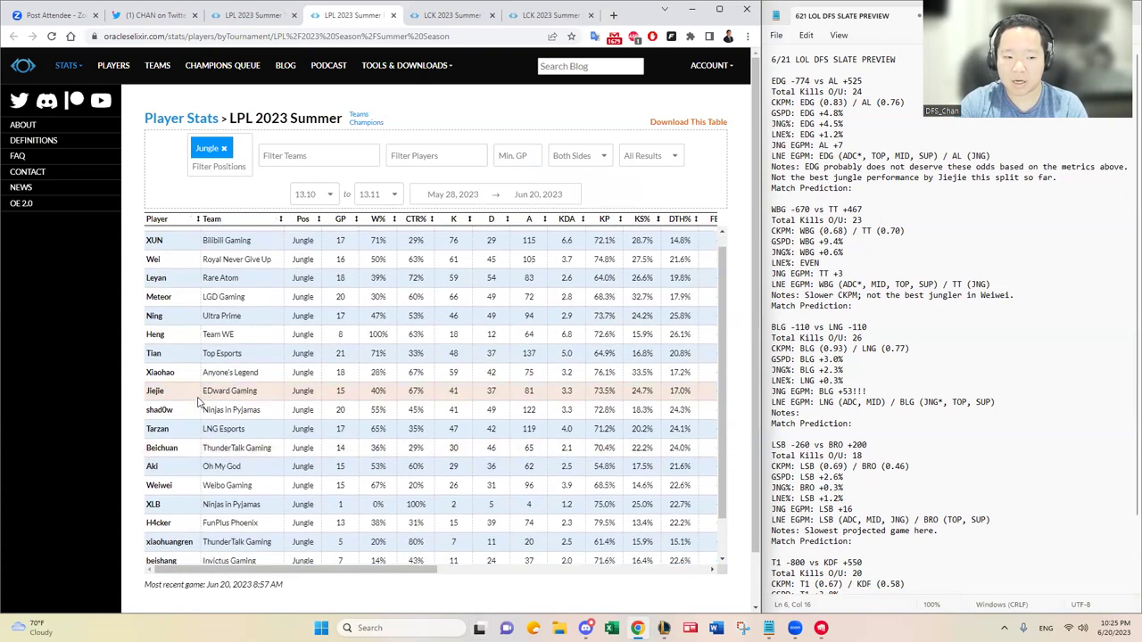
scroll(322, 414, "up", 1)
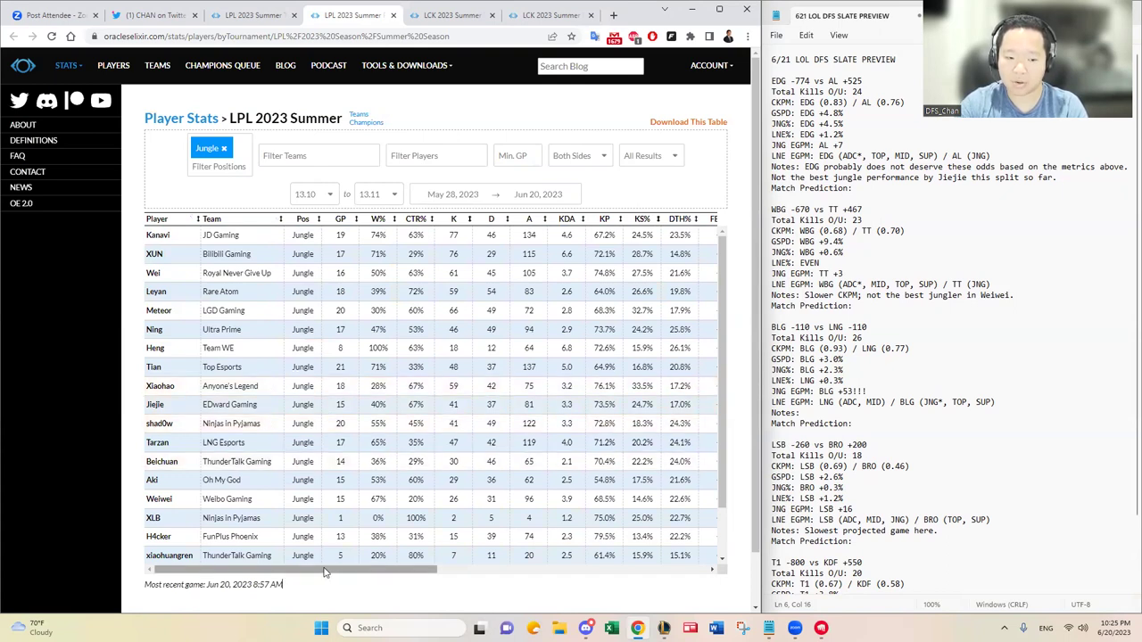
scroll(337, 569, "right", 5)
scroll(355, 567, "left", 5)
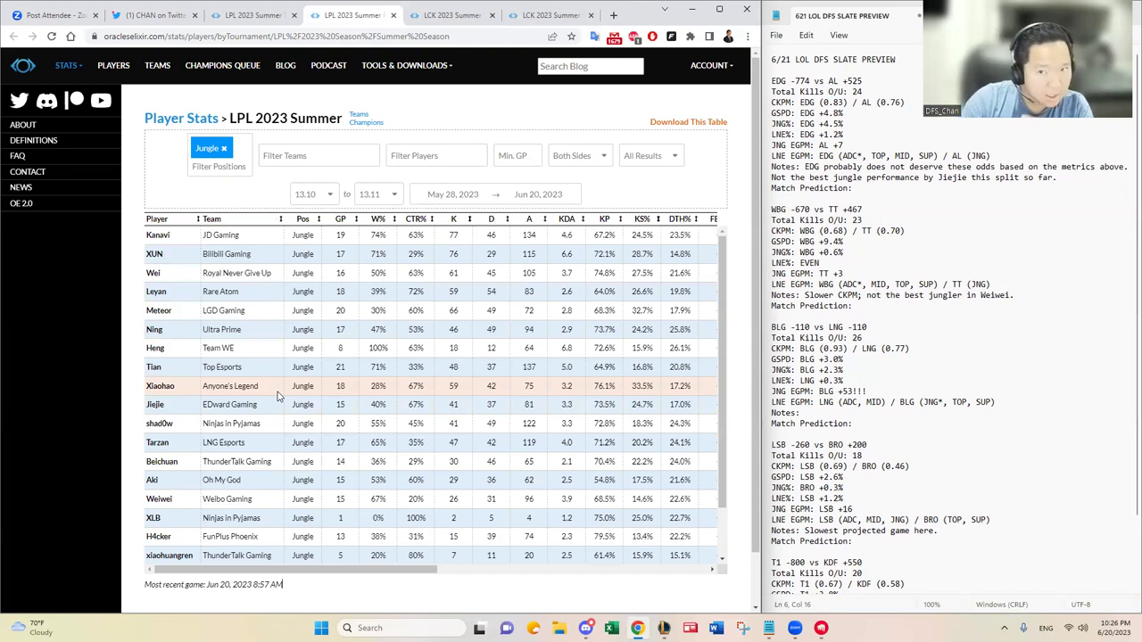
left_click(871, 108)
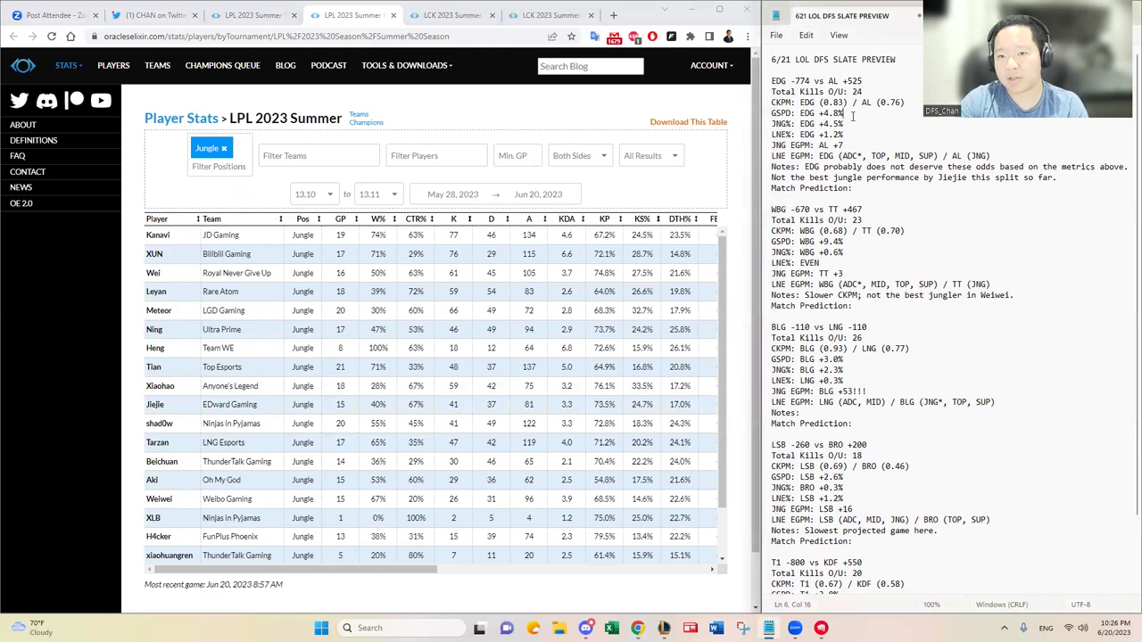
left_click_drag(852, 116, 769, 114)
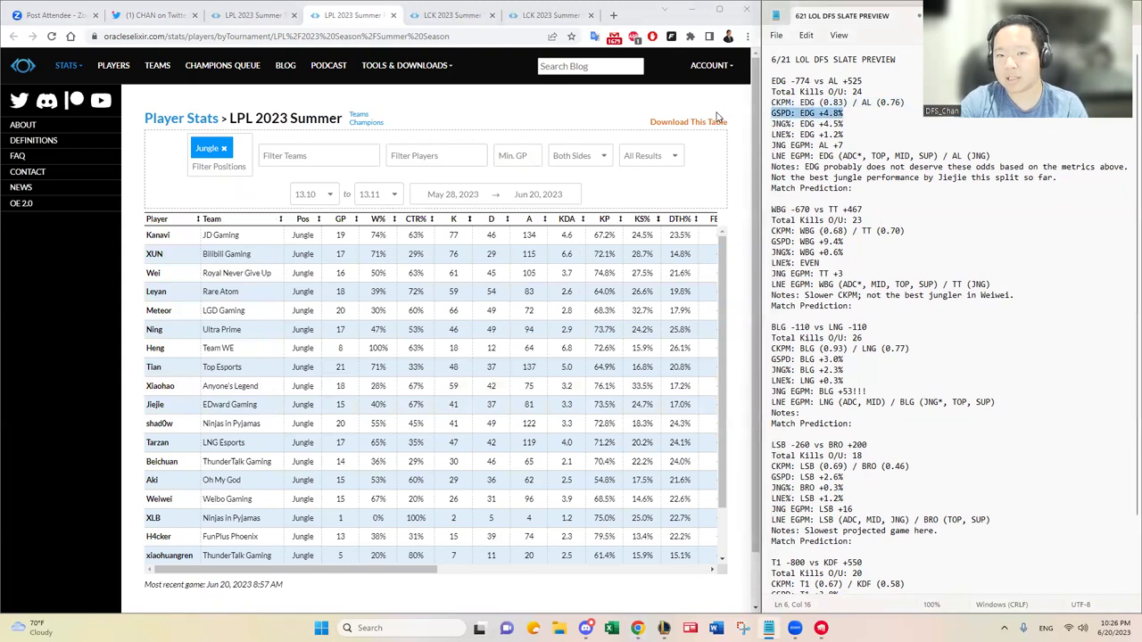
left_click_drag(855, 124, 768, 125)
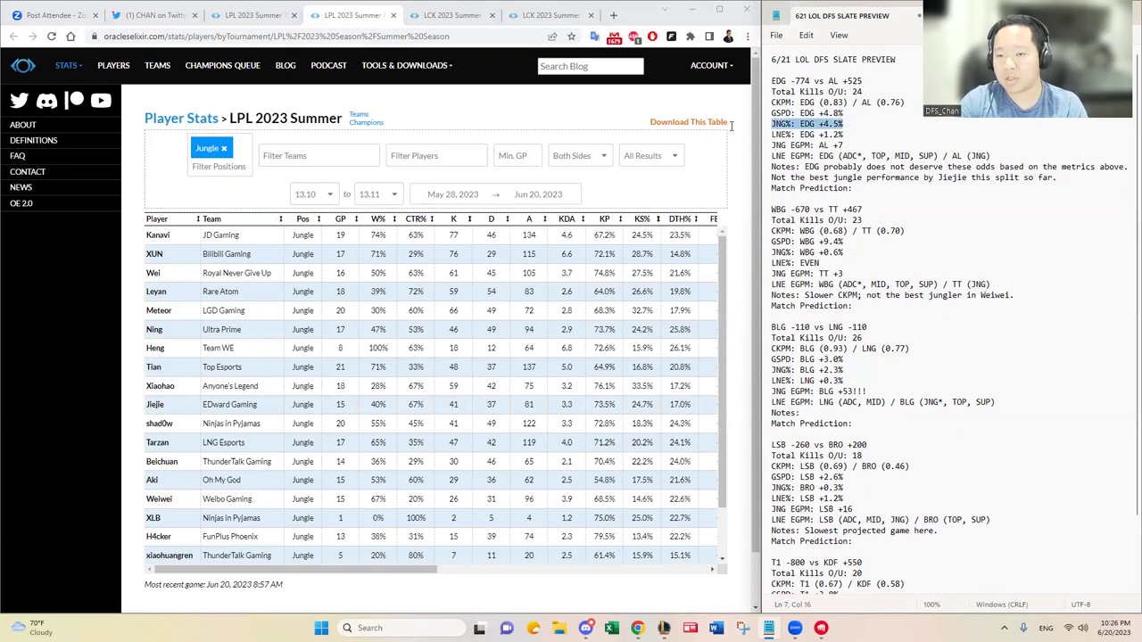
left_click_drag(846, 135, 770, 136)
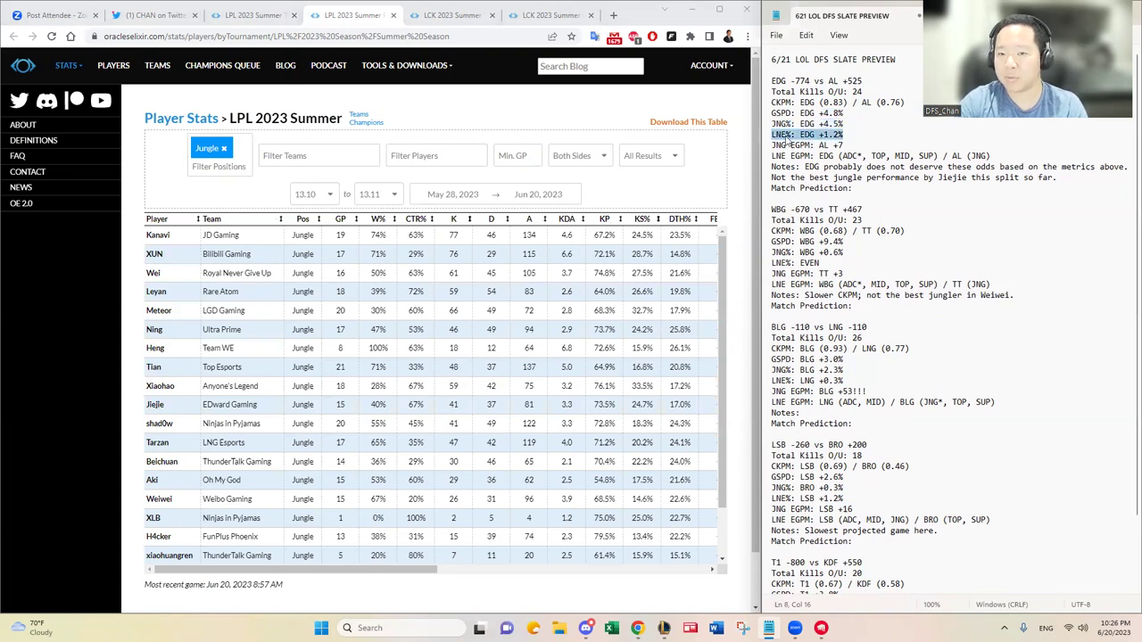
left_click(862, 133)
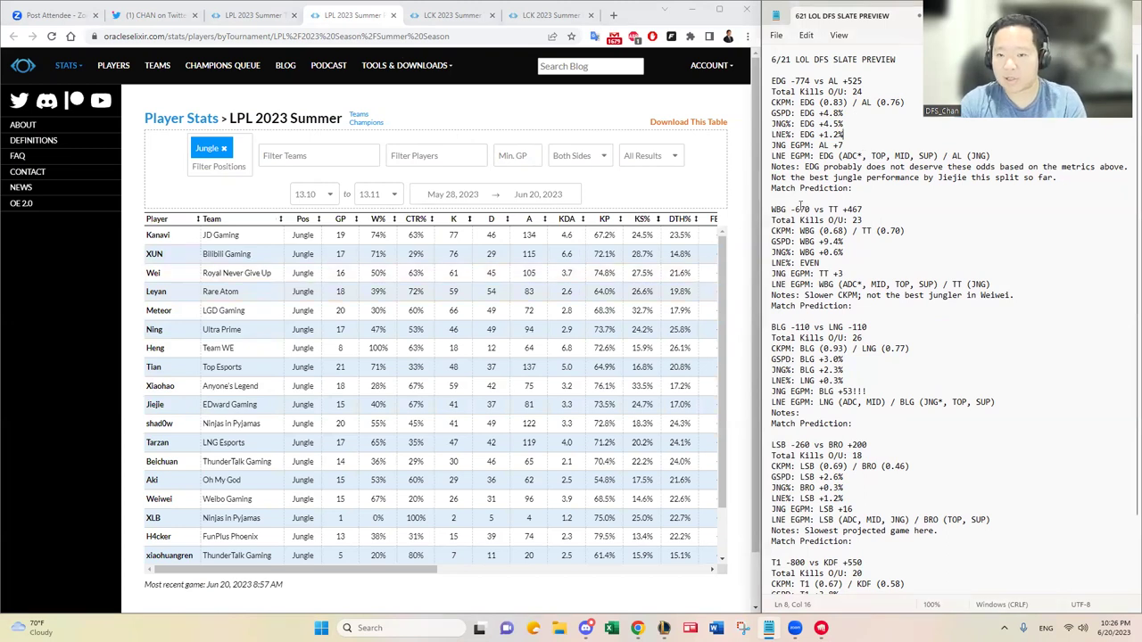
mouse_move(844, 145)
left_mouse_down()
mouse_move(814, 145)
mouse_move(844, 144)
left_mouse_up()
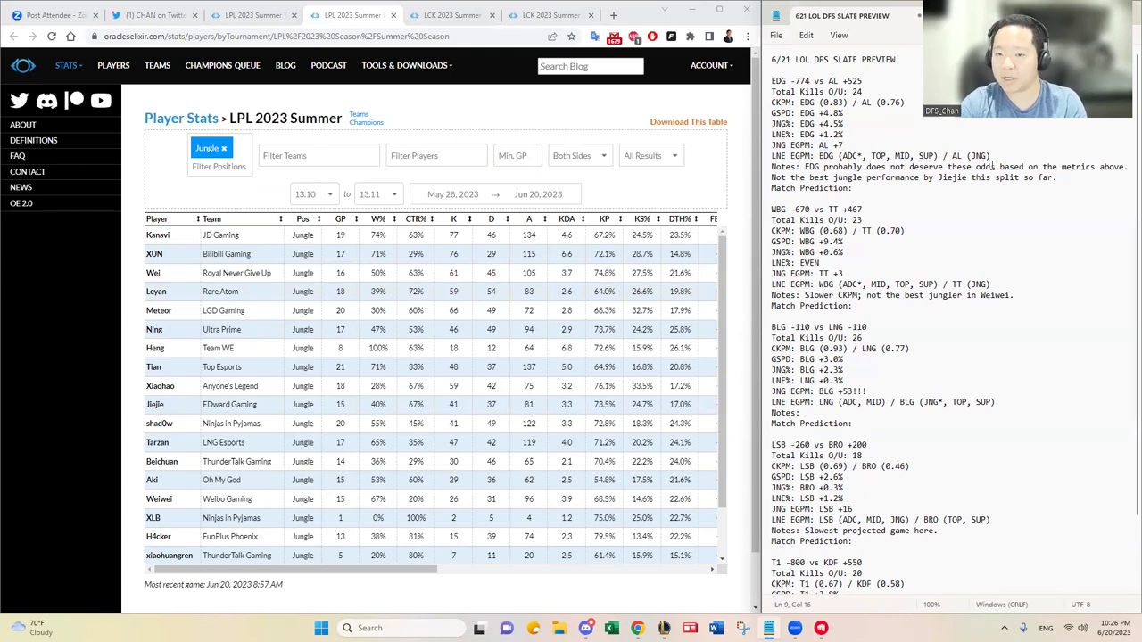
left_click_drag(1004, 156, 839, 157)
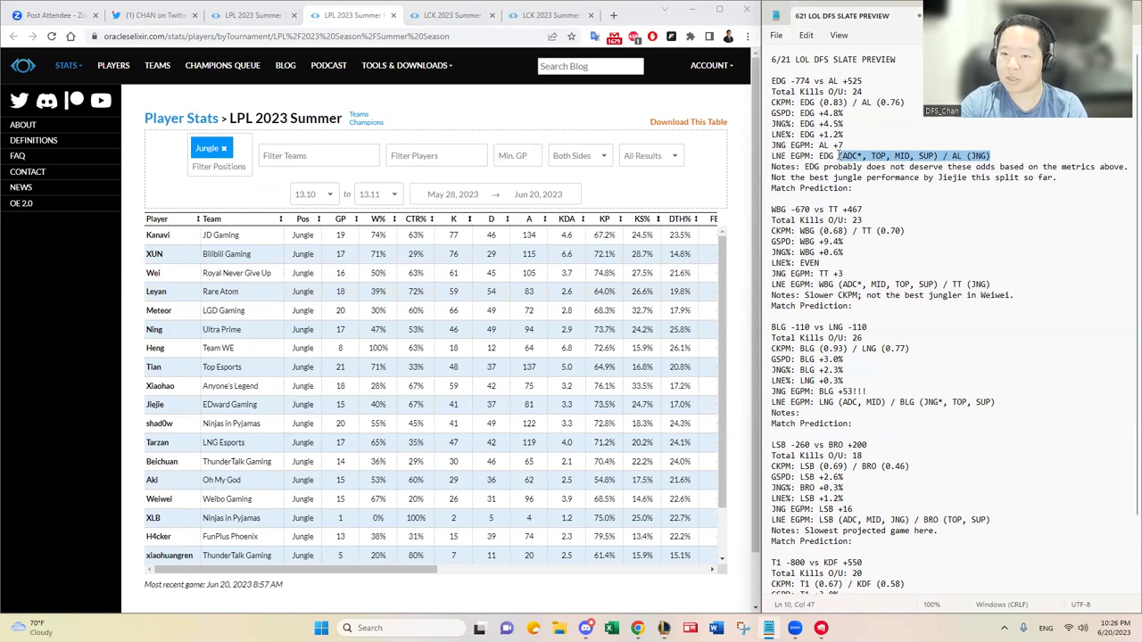
left_click_drag(838, 157, 864, 156)
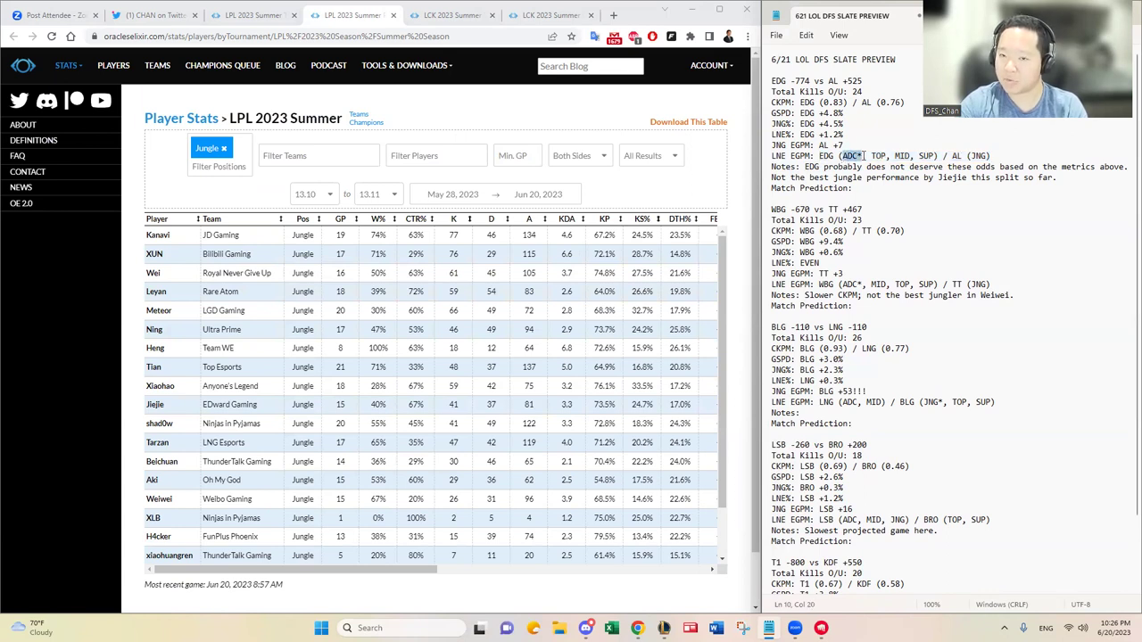
left_click(911, 188)
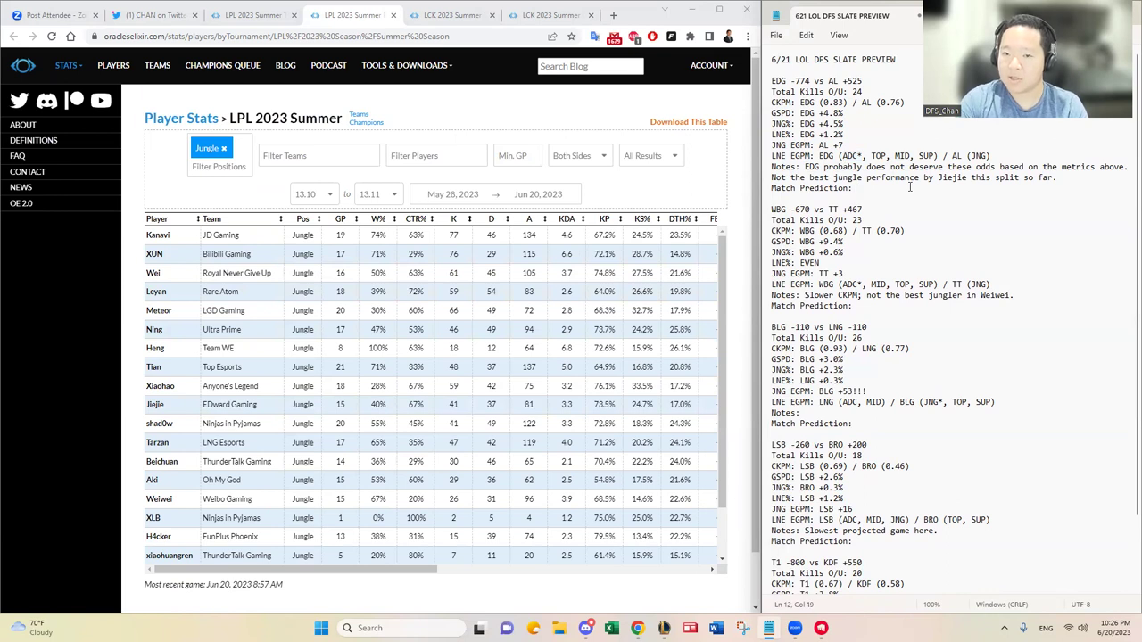
left_click_drag(846, 134, 773, 102)
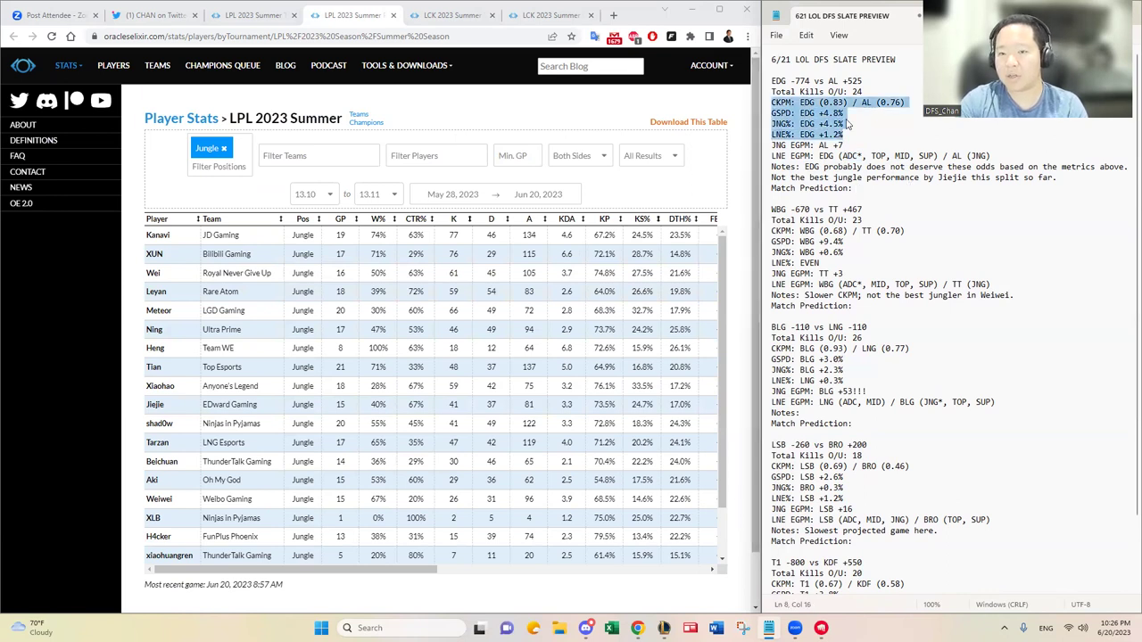
left_click_drag(847, 134, 725, 109)
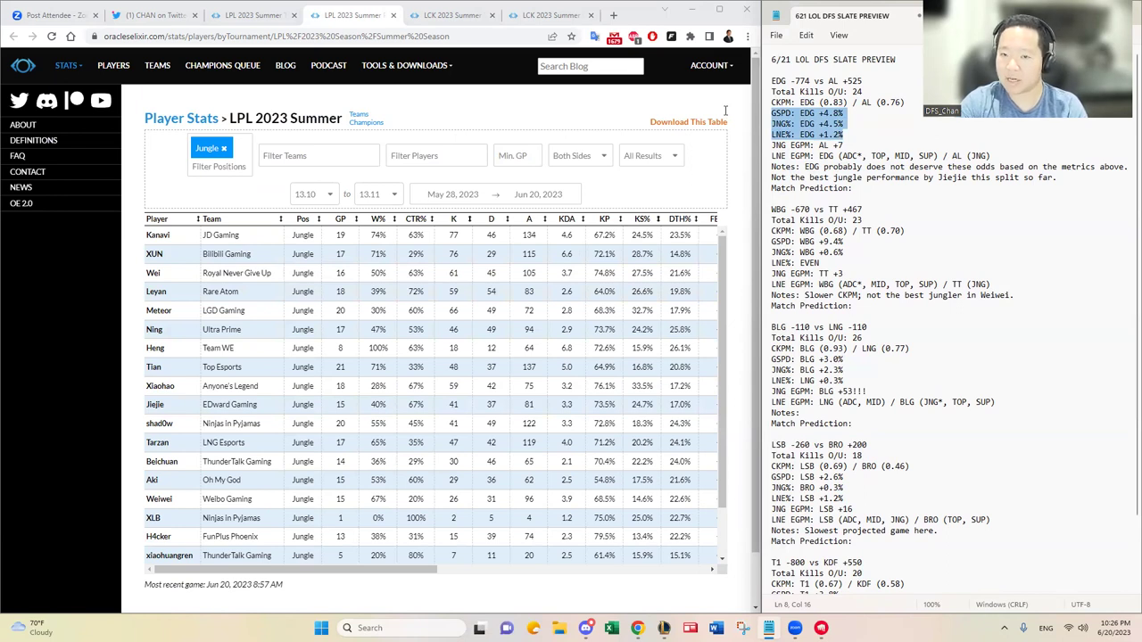
left_click(855, 147)
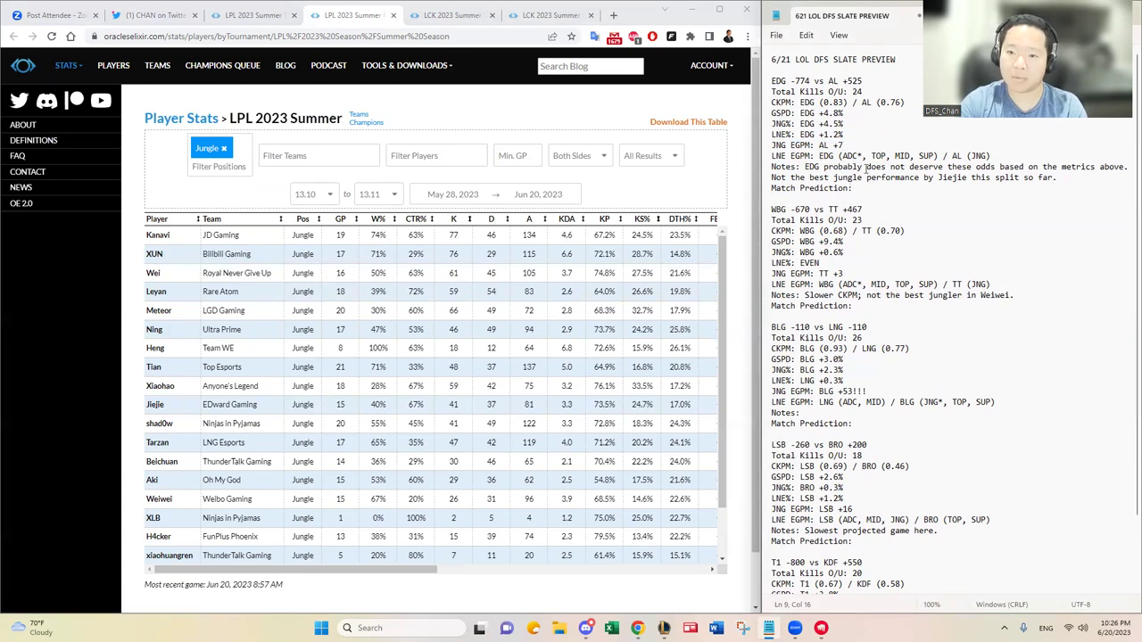
left_click(812, 81)
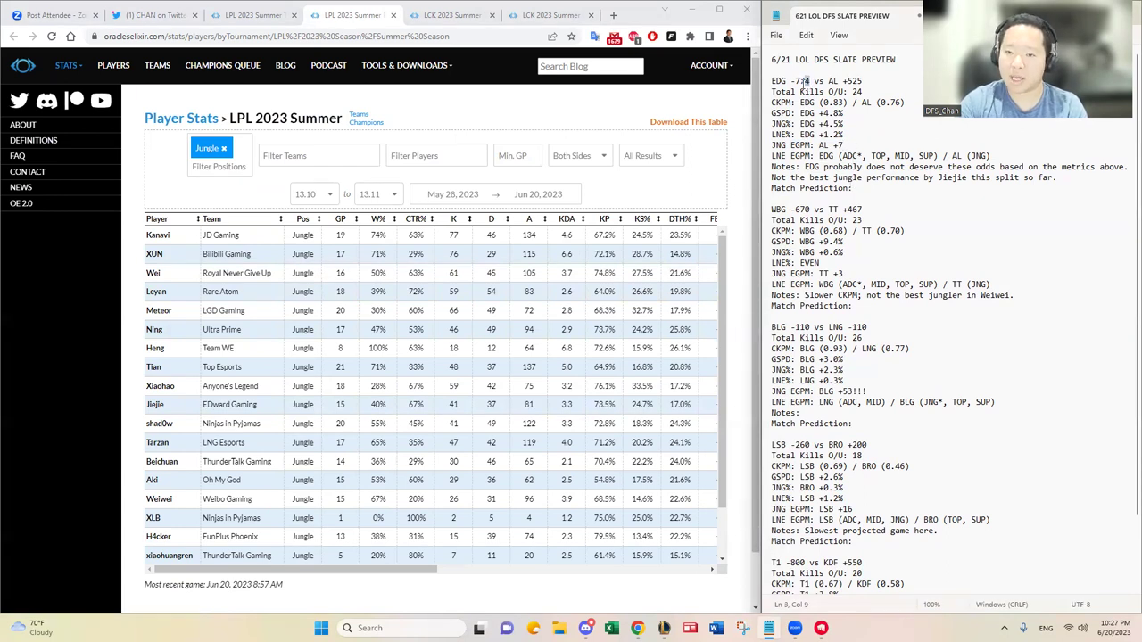
left_click_drag(809, 81, 790, 82)
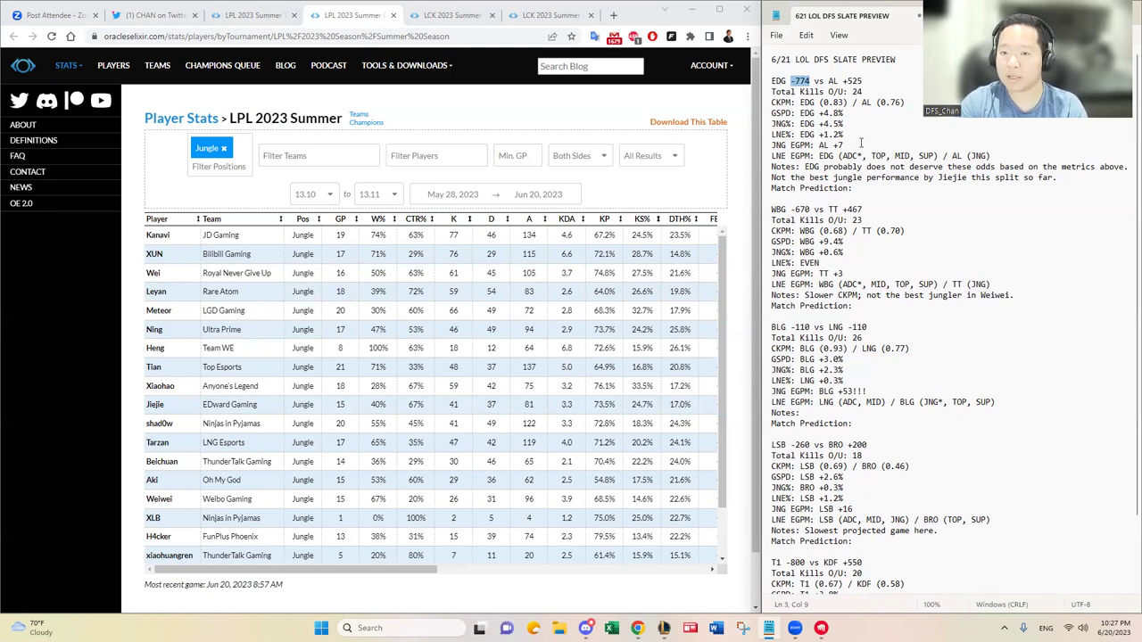
left_click_drag(861, 145, 752, 149)
left_click(864, 144)
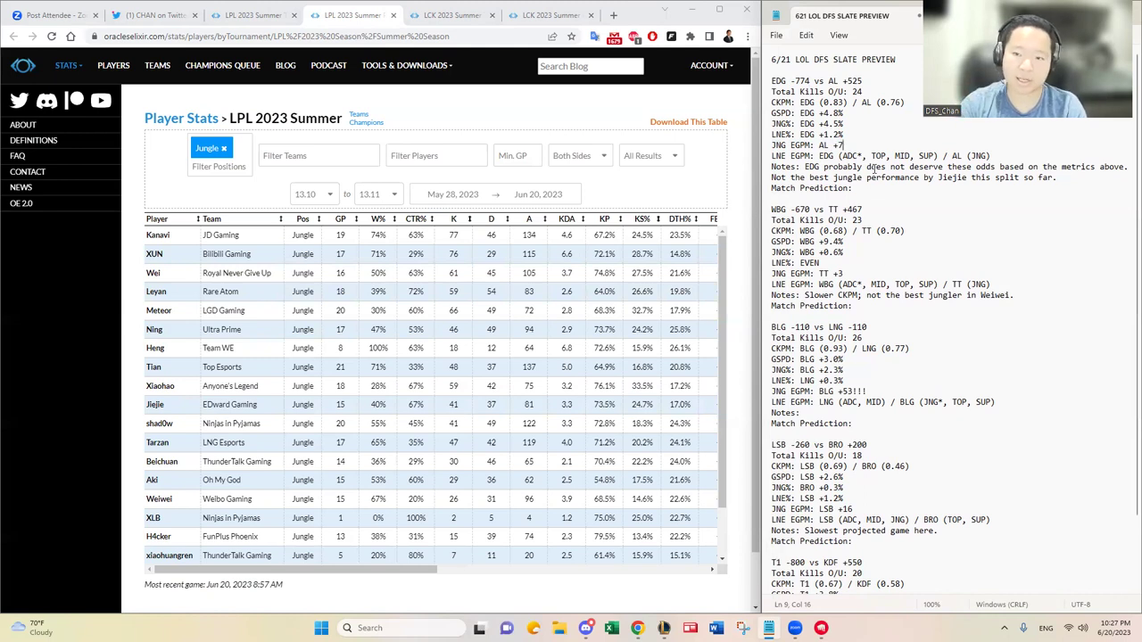
left_click_drag(876, 169, 772, 167)
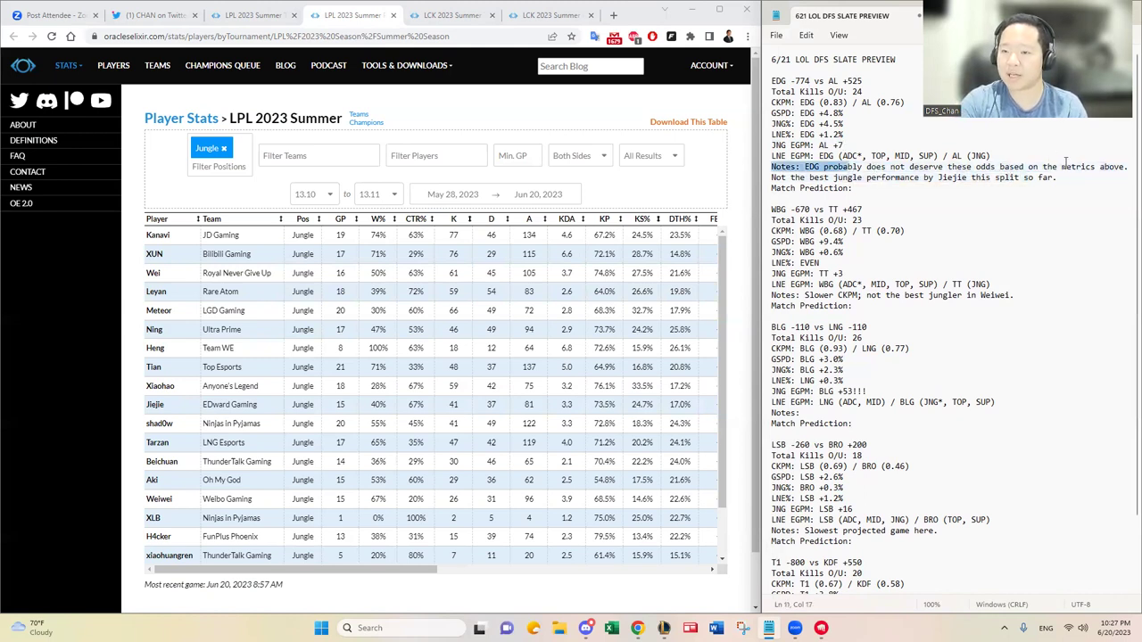
left_click_drag(1066, 161, 1119, 169)
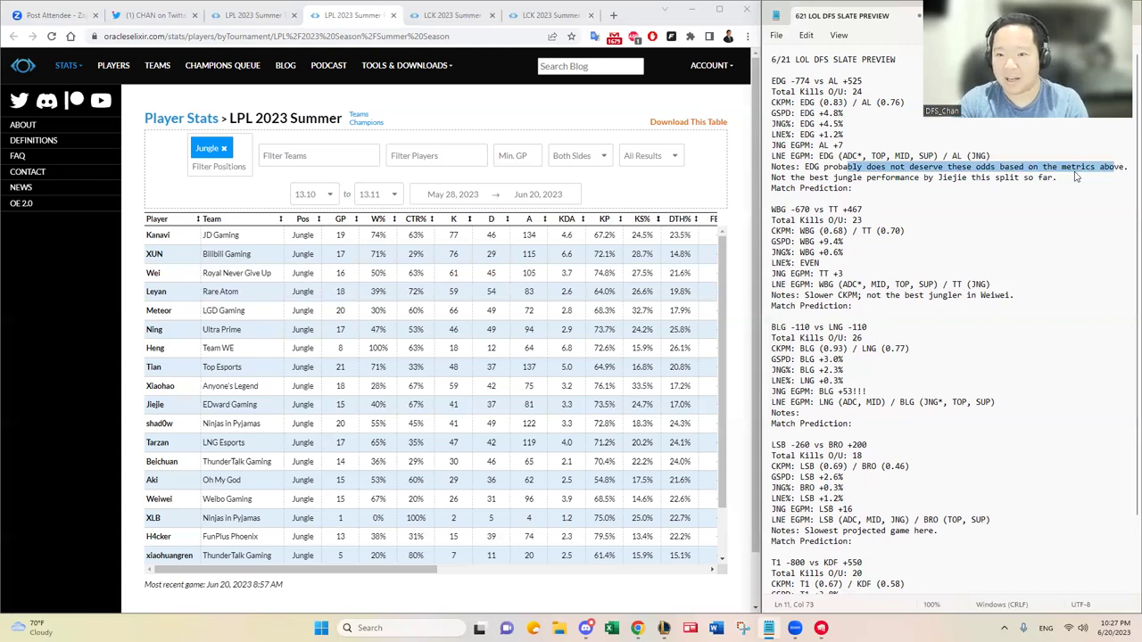
left_click(1075, 175)
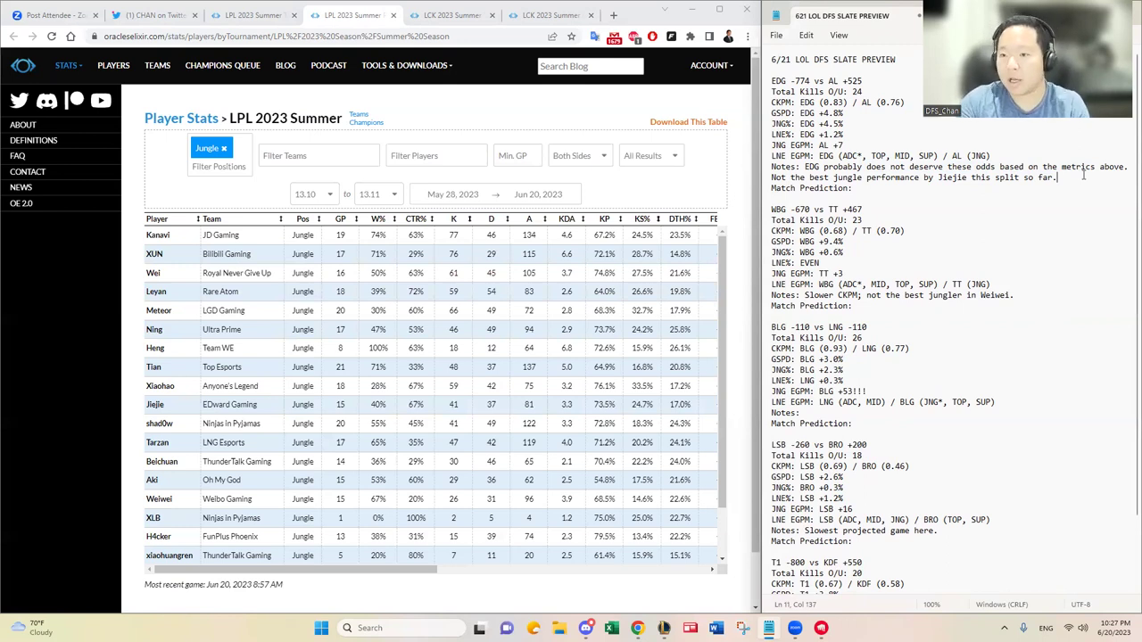
left_click(964, 187)
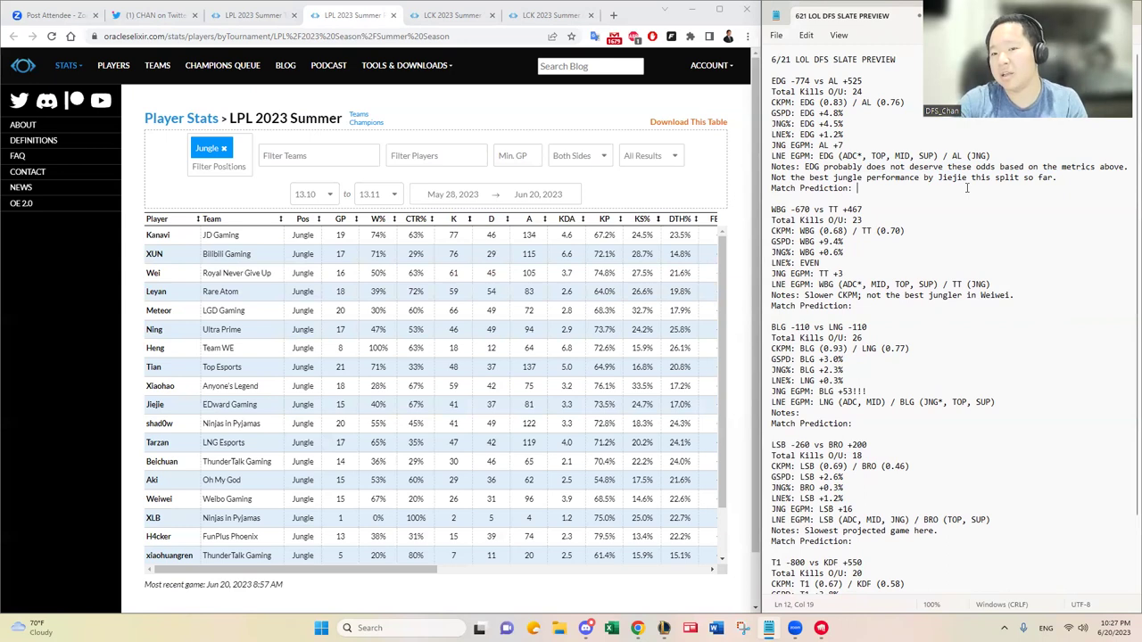
- Check the EDG vs AL roster image, then enter 'EDG wins 2-1. Decent kill upside.' as the prediction
left_click(153, 15)
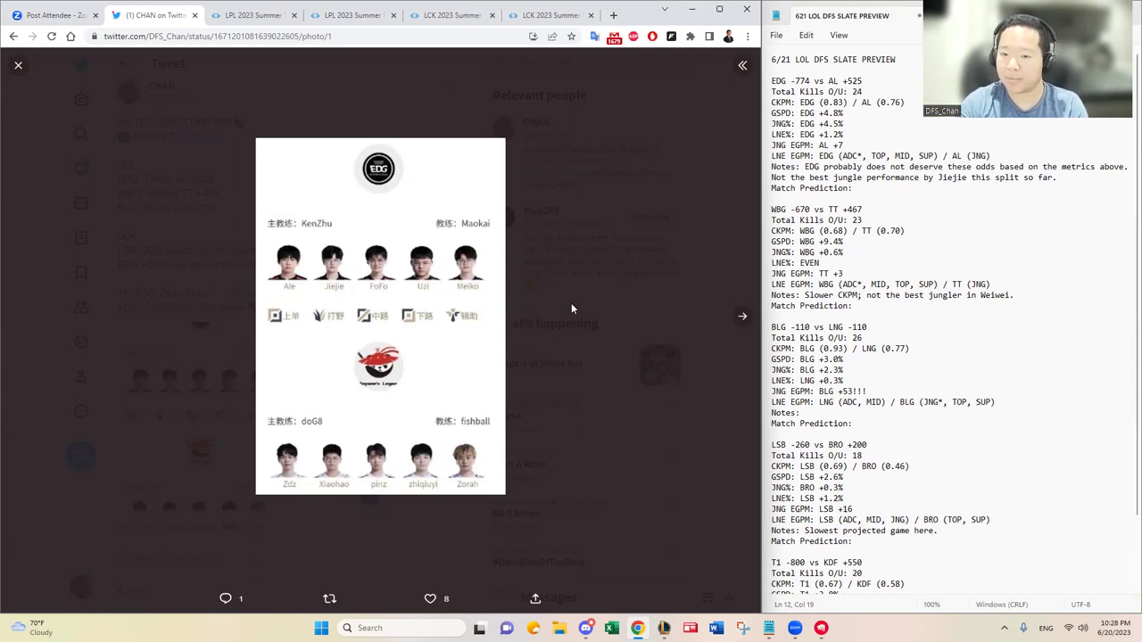
left_click(939, 208)
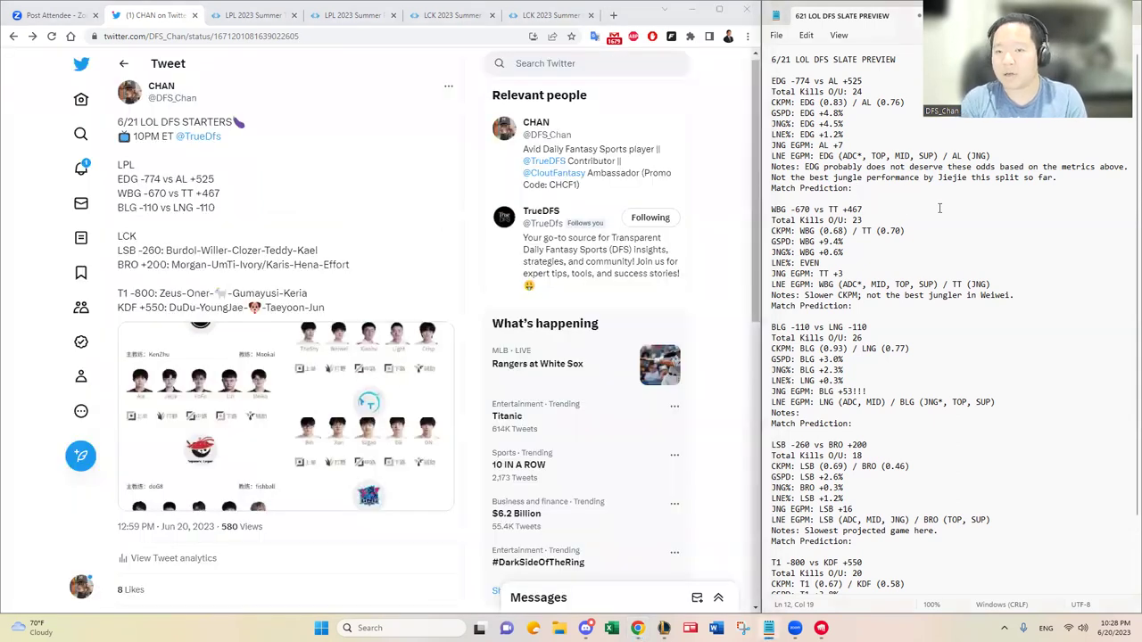
type("EDG wins 2")
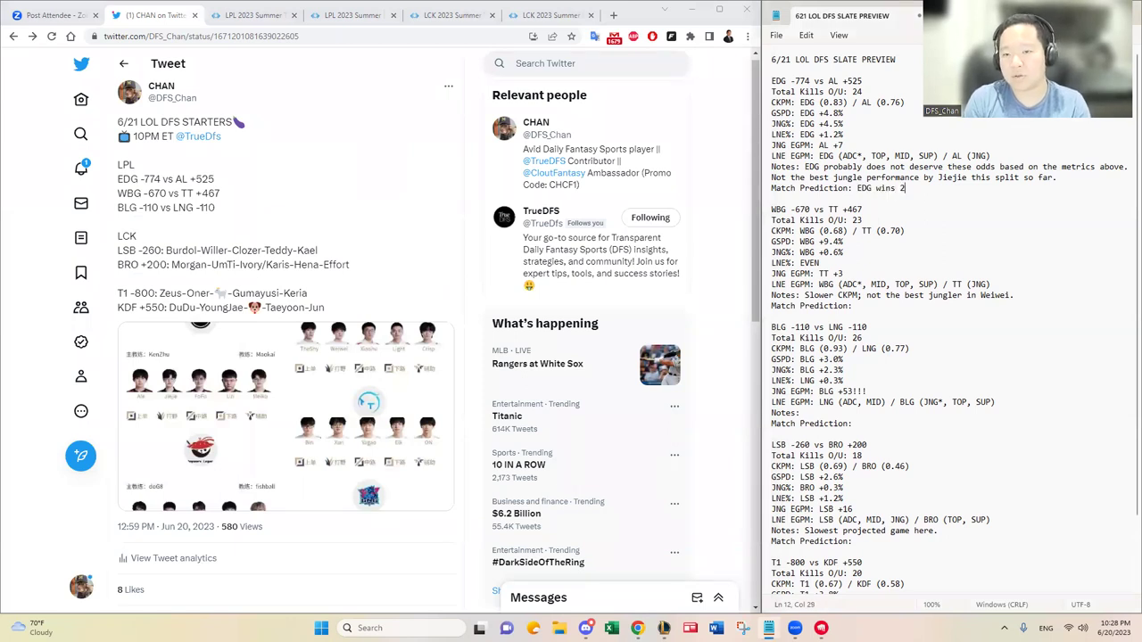
type("-1.")
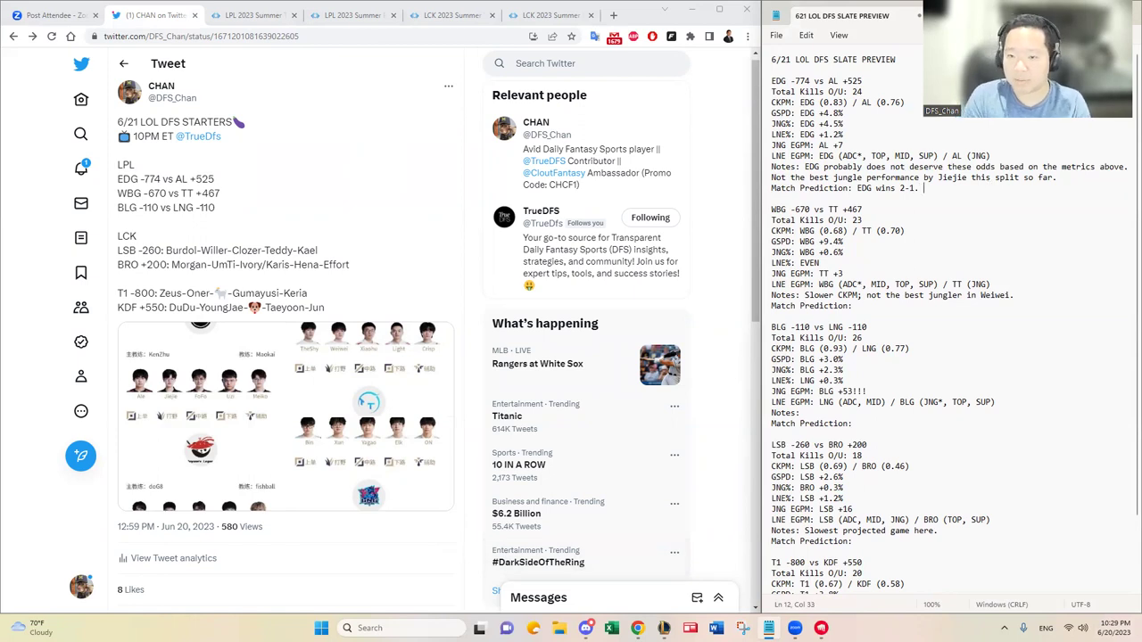
type("Decent kill upside.")
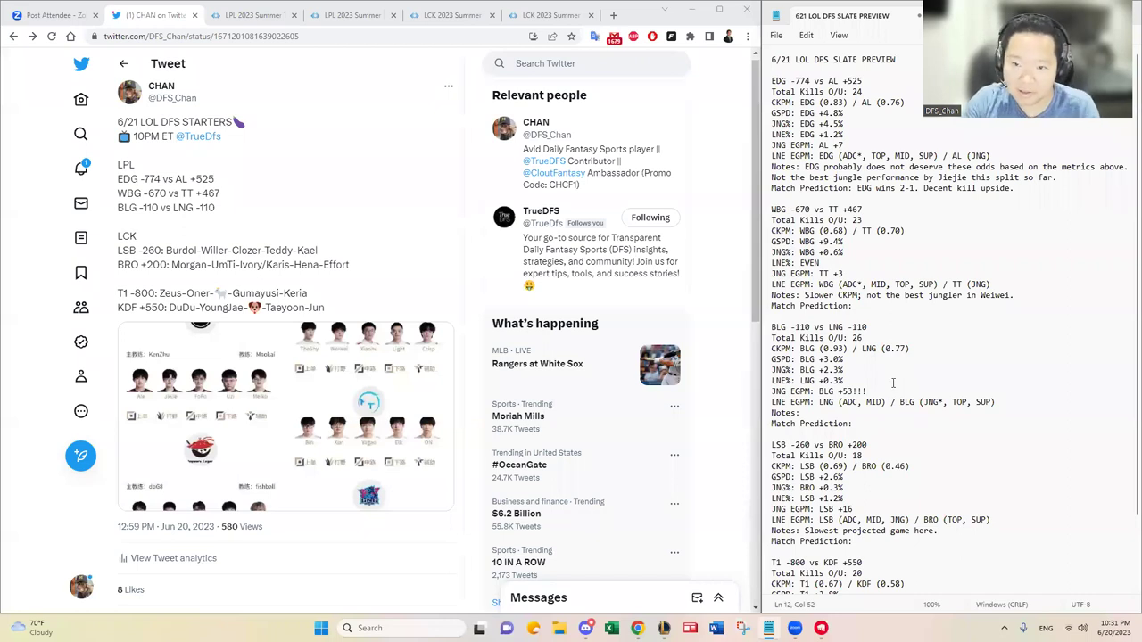
left_click(950, 227)
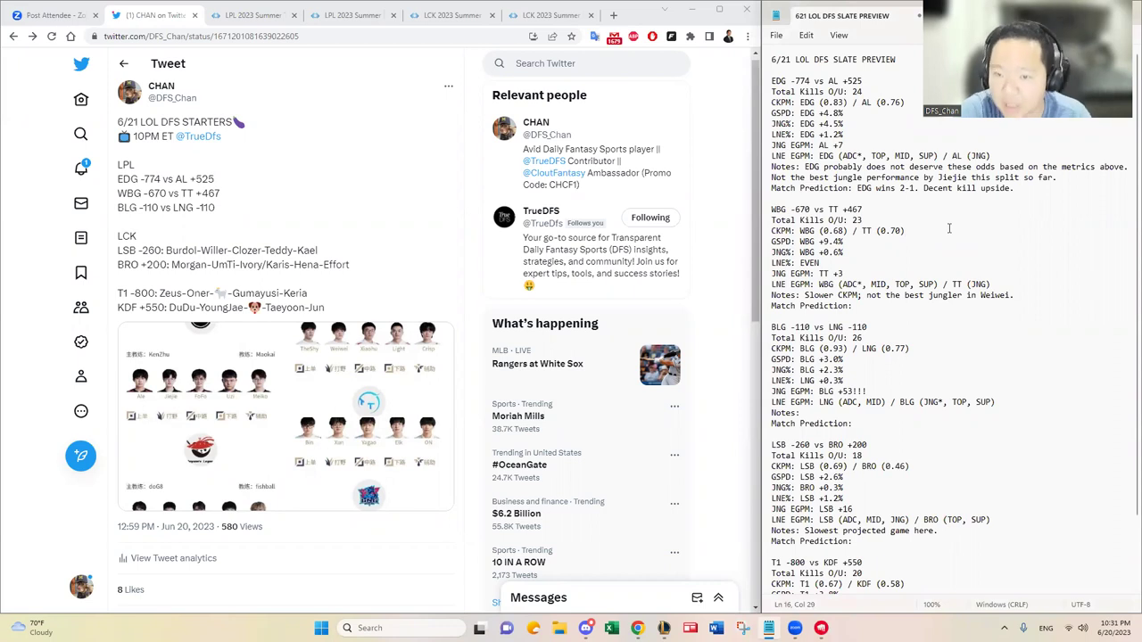
left_click(339, 370)
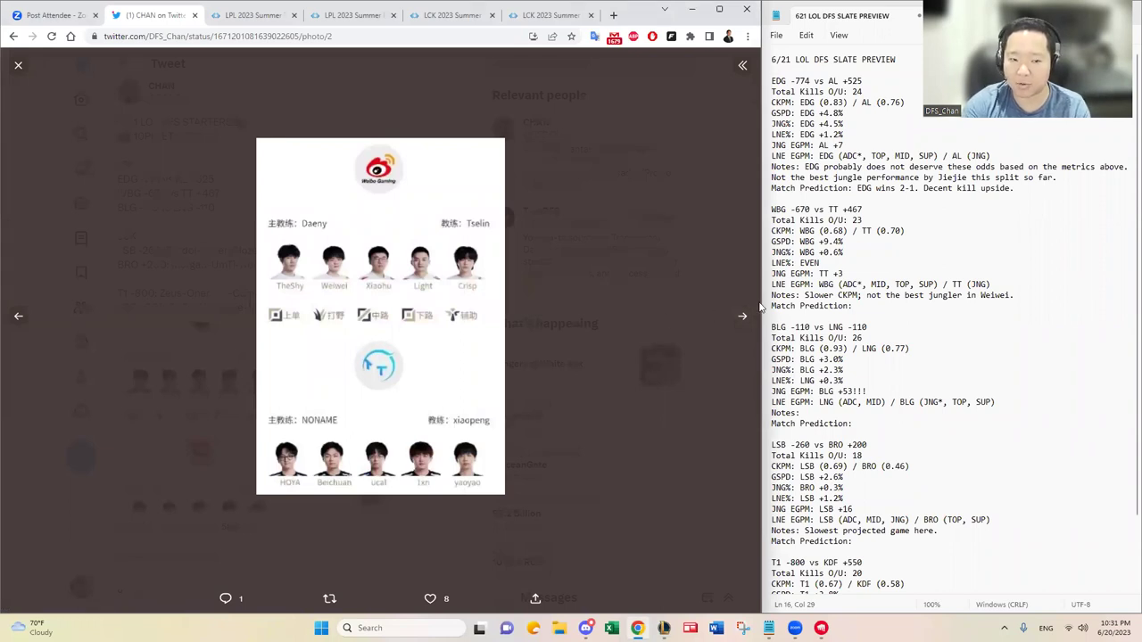
left_click(936, 240)
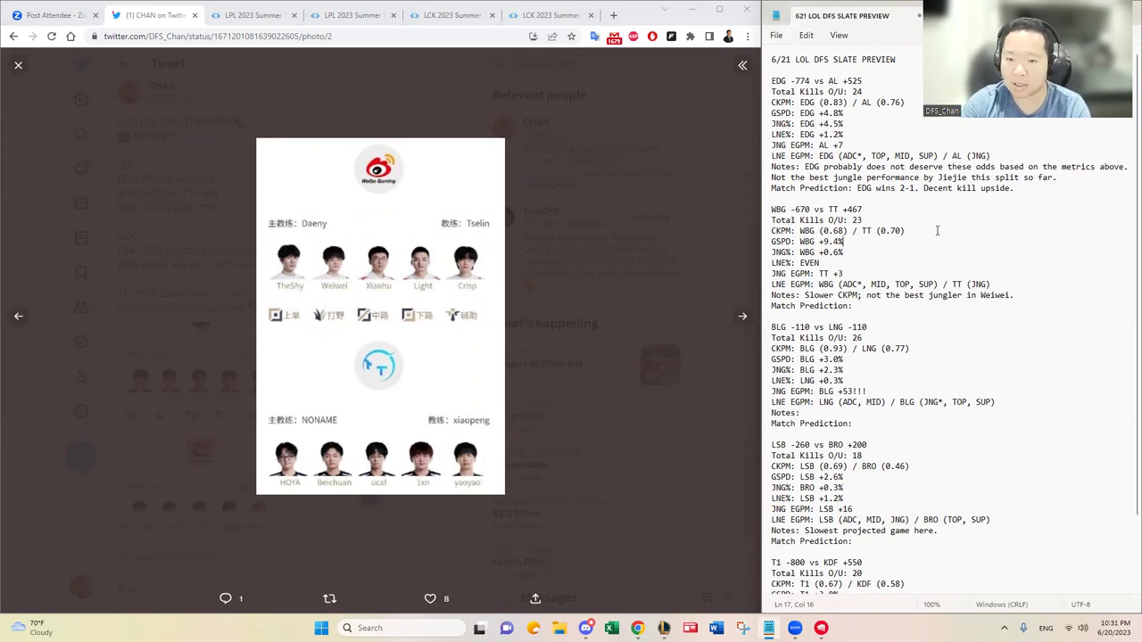
left_click_drag(937, 230, 752, 219)
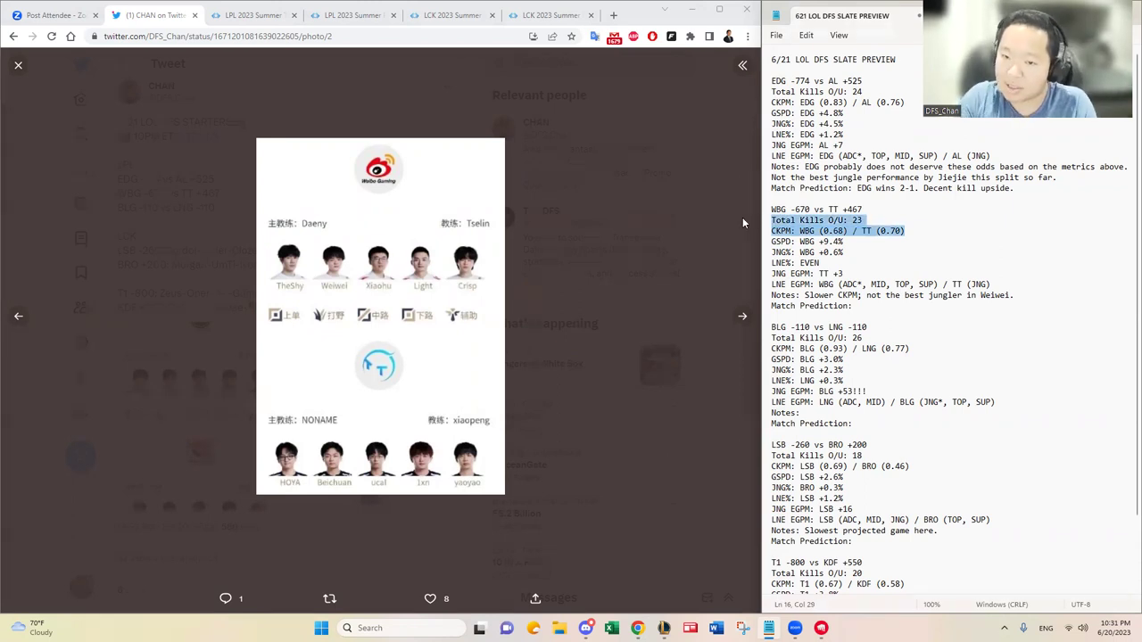
left_click(914, 234)
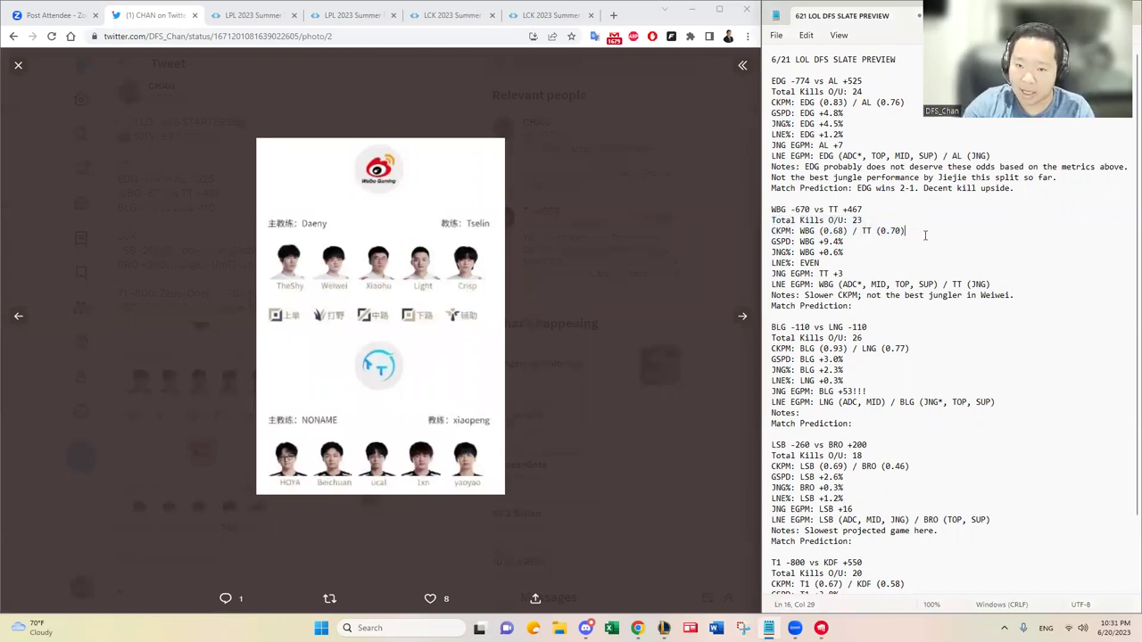
left_click(859, 244)
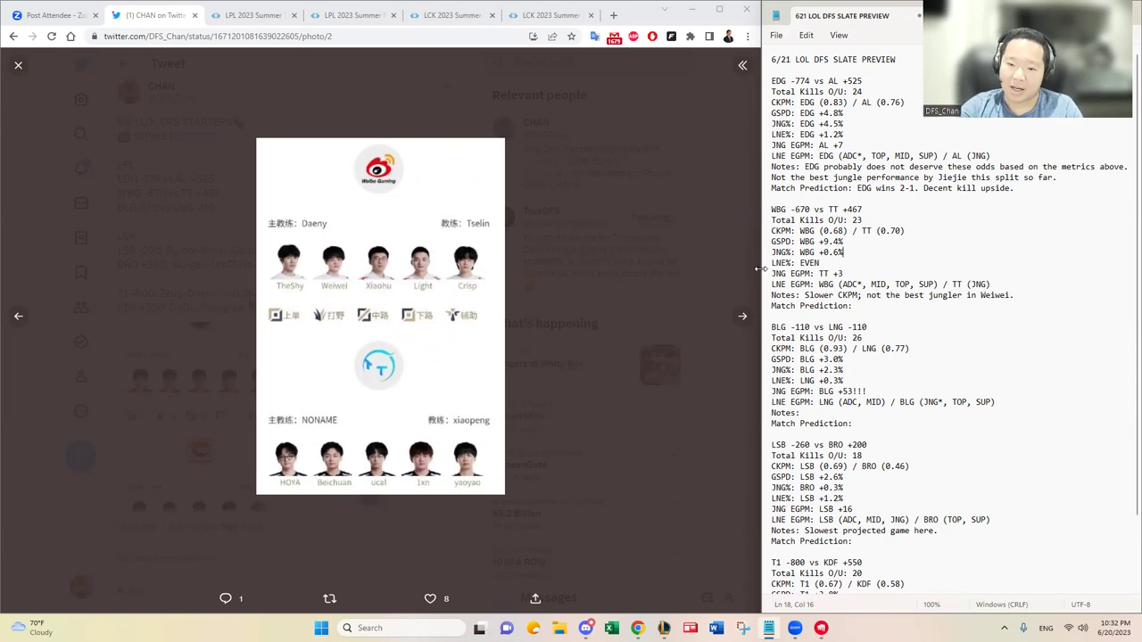
- Highlight and review WBG vs TT's JNG EGPM (TT +3) and LNE EGPM lines
left_click_drag(843, 274, 696, 274)
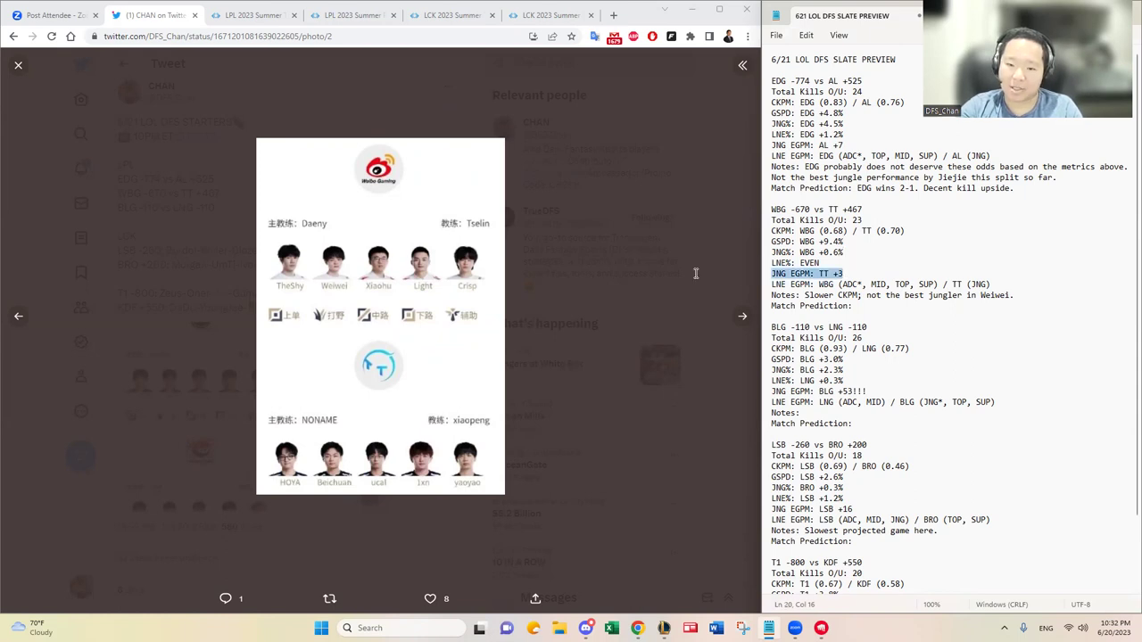
mouse_move(870, 274)
left_mouse_down()
mouse_move(867, 285)
mouse_move(870, 270)
left_mouse_up()
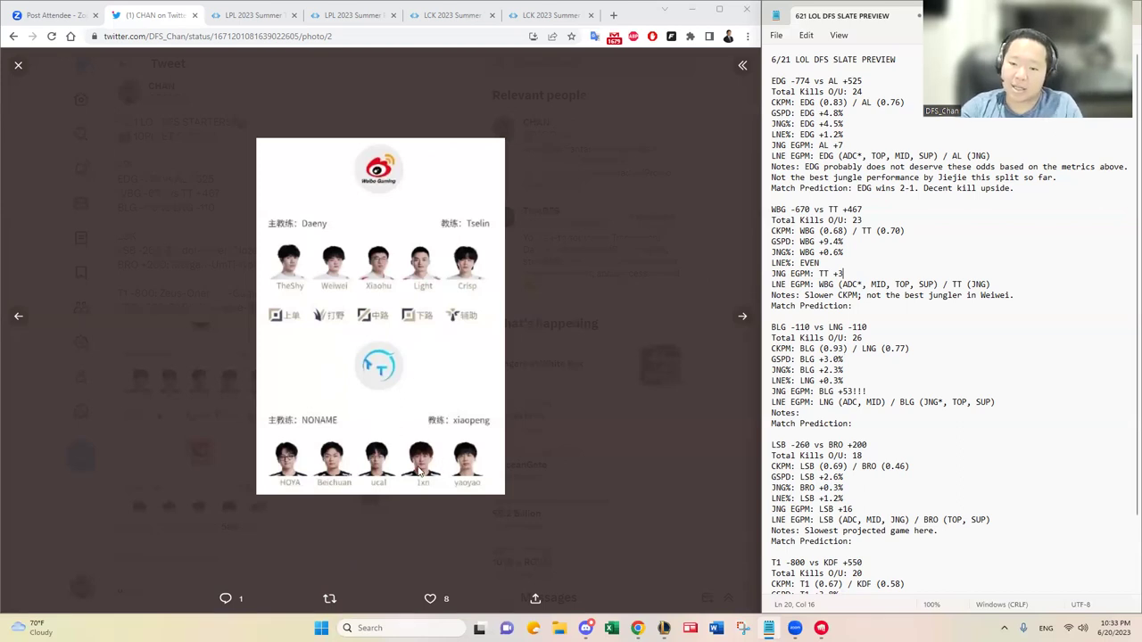
left_click_drag(829, 284, 875, 295)
left_click(840, 284)
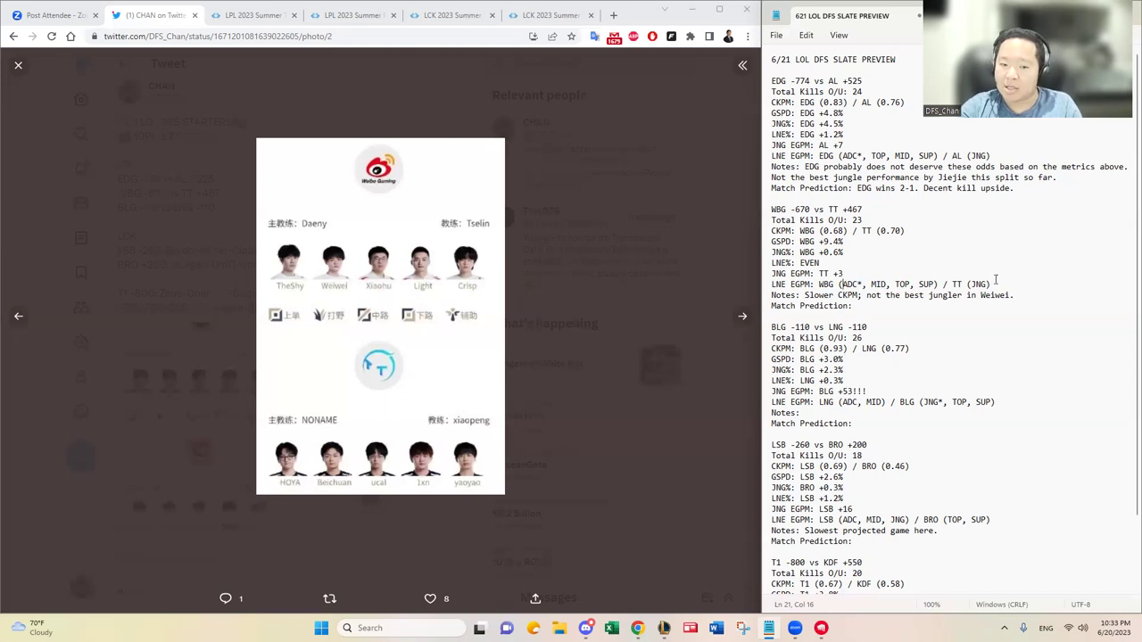
left_click_drag(1002, 280, 771, 273)
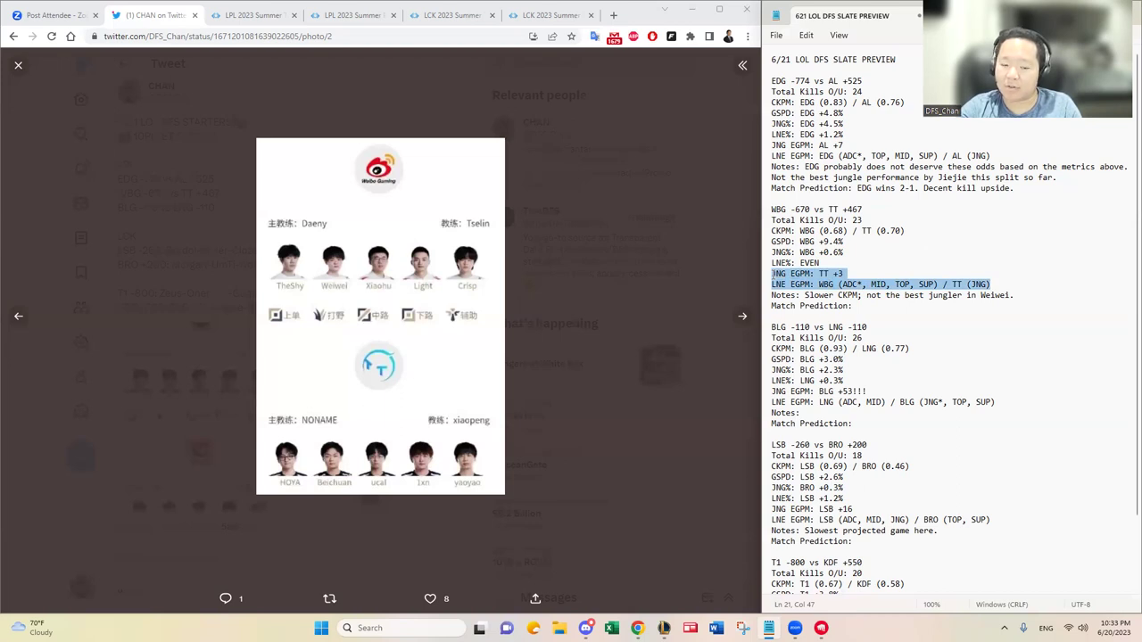
left_click_drag(771, 273, 771, 284)
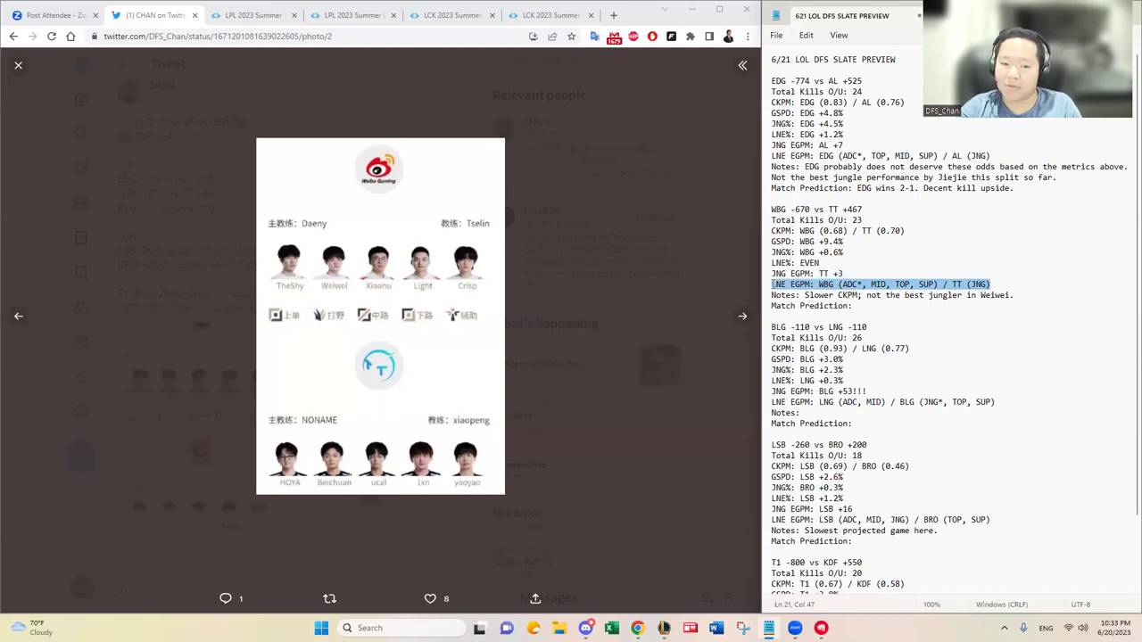
left_click_drag(773, 284, 766, 282)
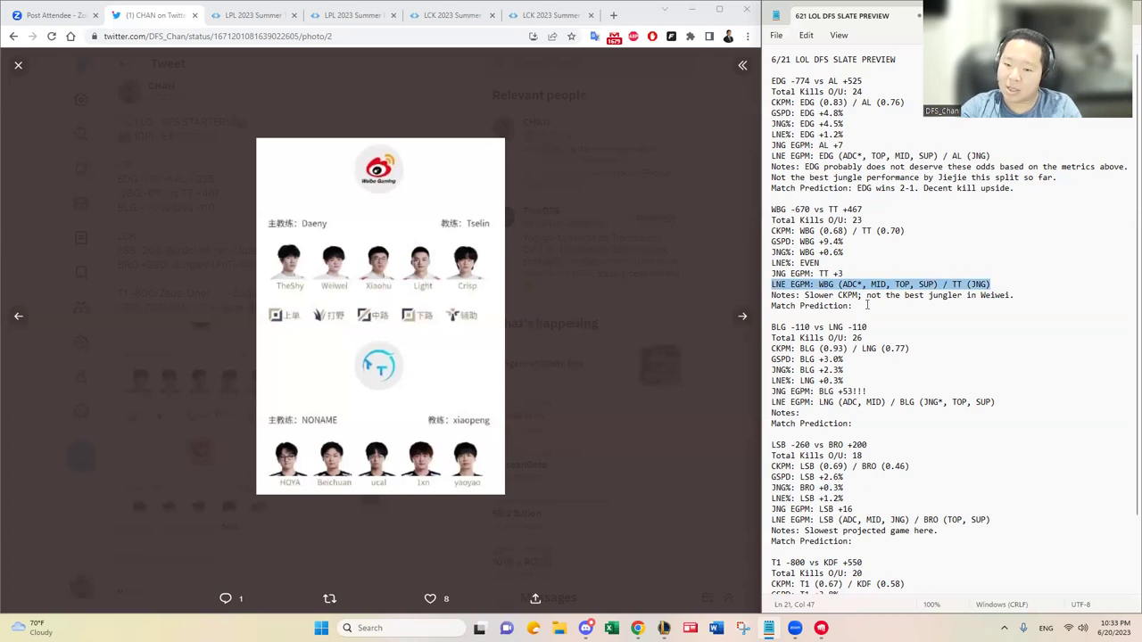
- Enter 'WBG wins 2-0.' after WBG vs TT's Match Prediction
left_click(926, 307)
type("WBG ")
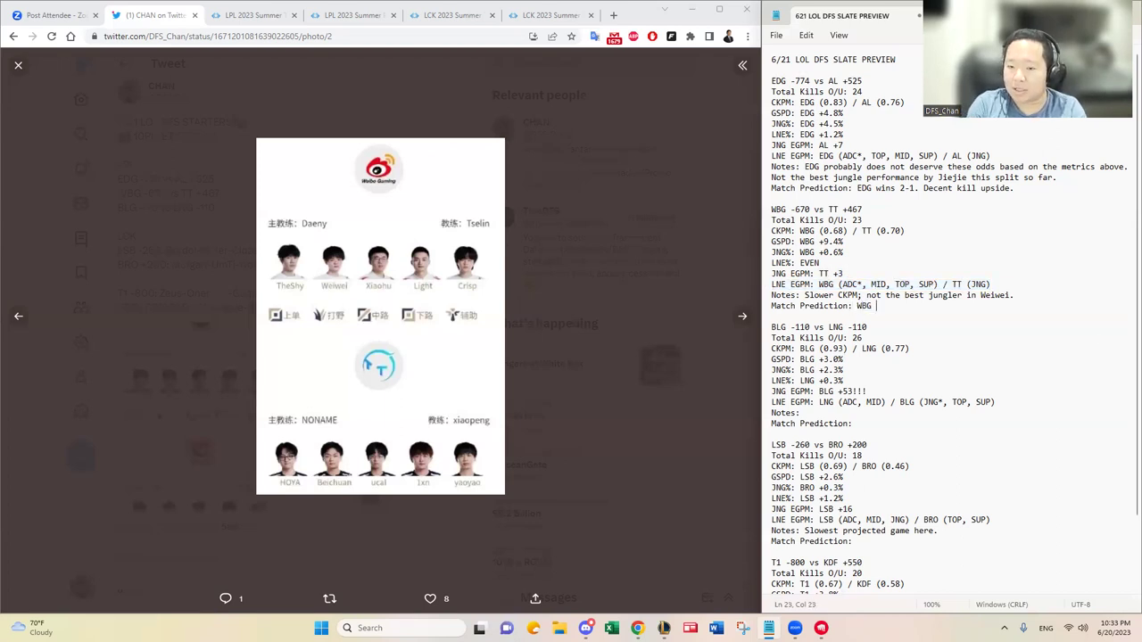
type("wins 2-0.")
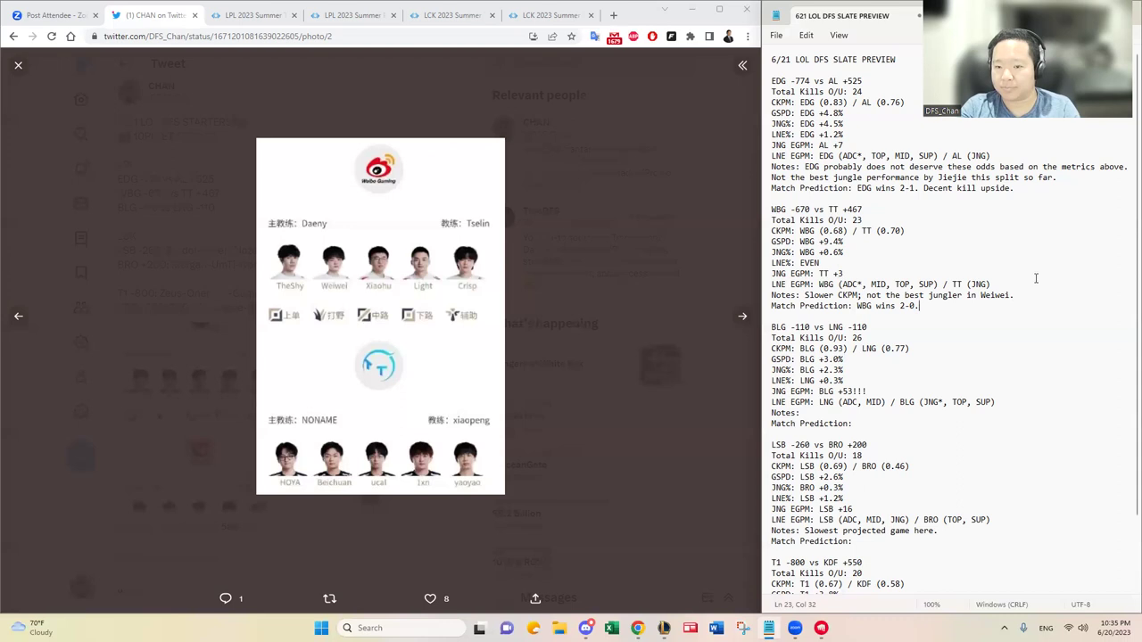
left_click(942, 330)
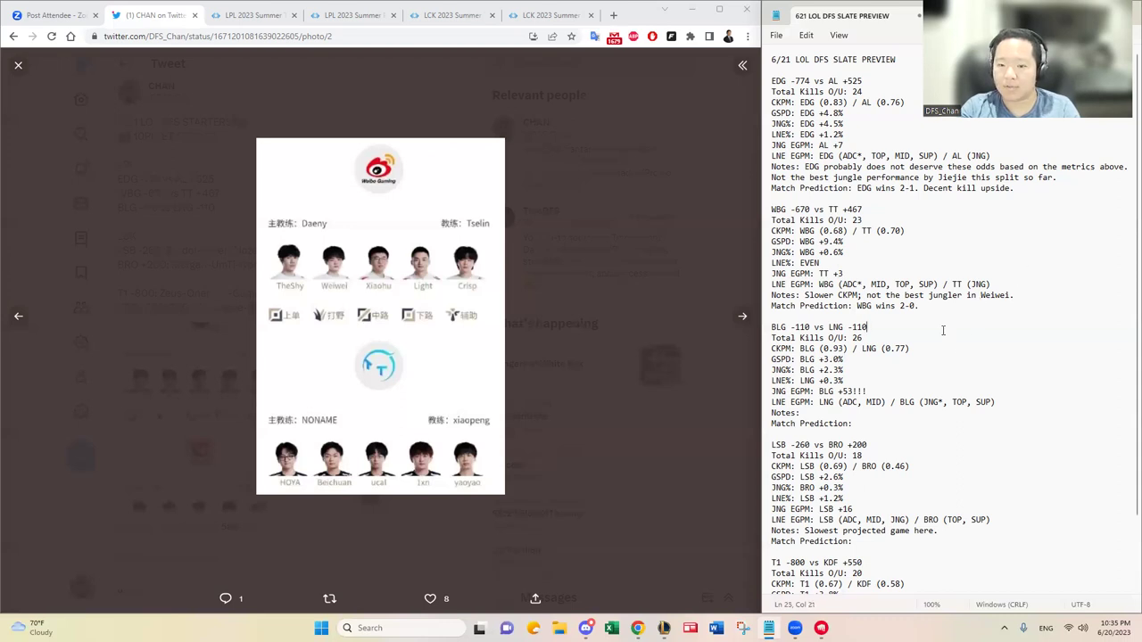
- Close the WBG vs TT image and enlarge the BLG vs LNG lineup graphic
left_click(729, 314)
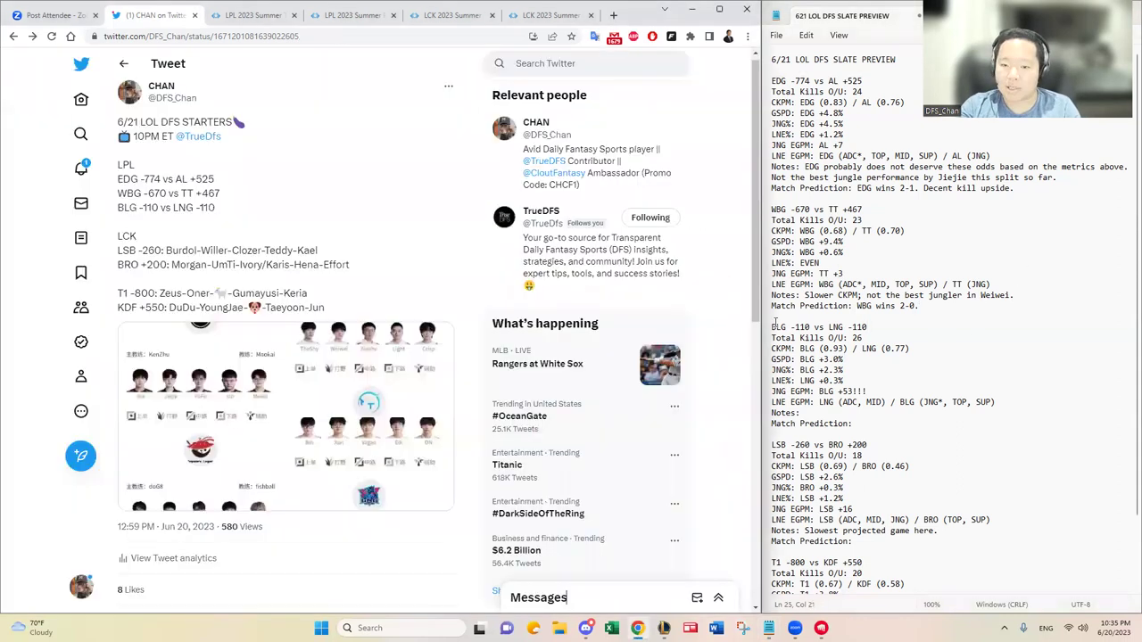
left_click(374, 442)
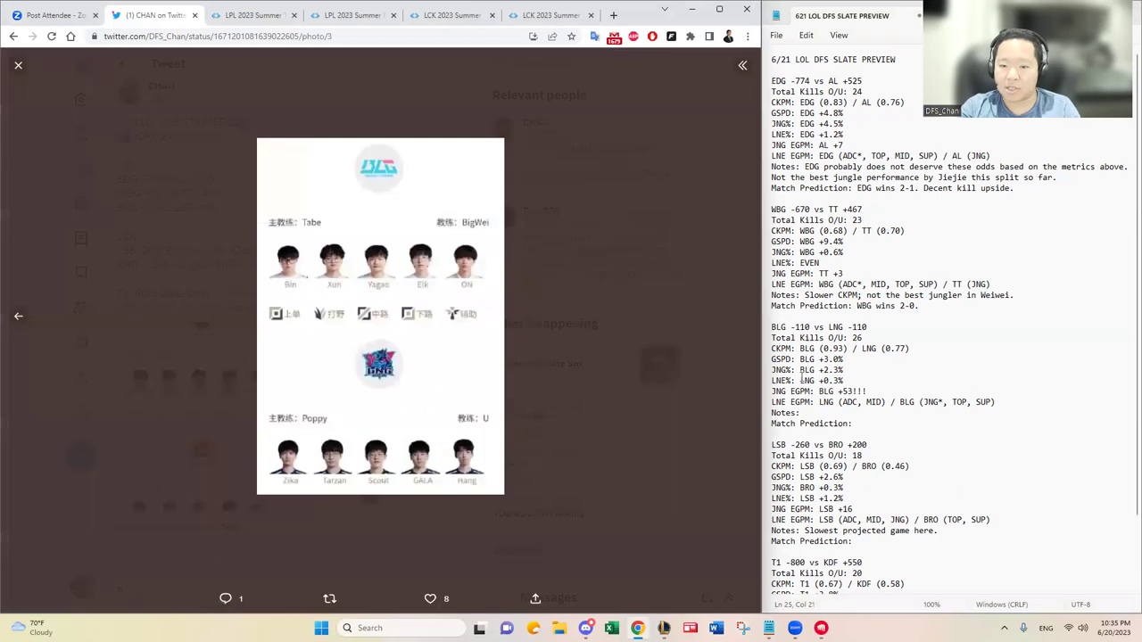
left_click(914, 326)
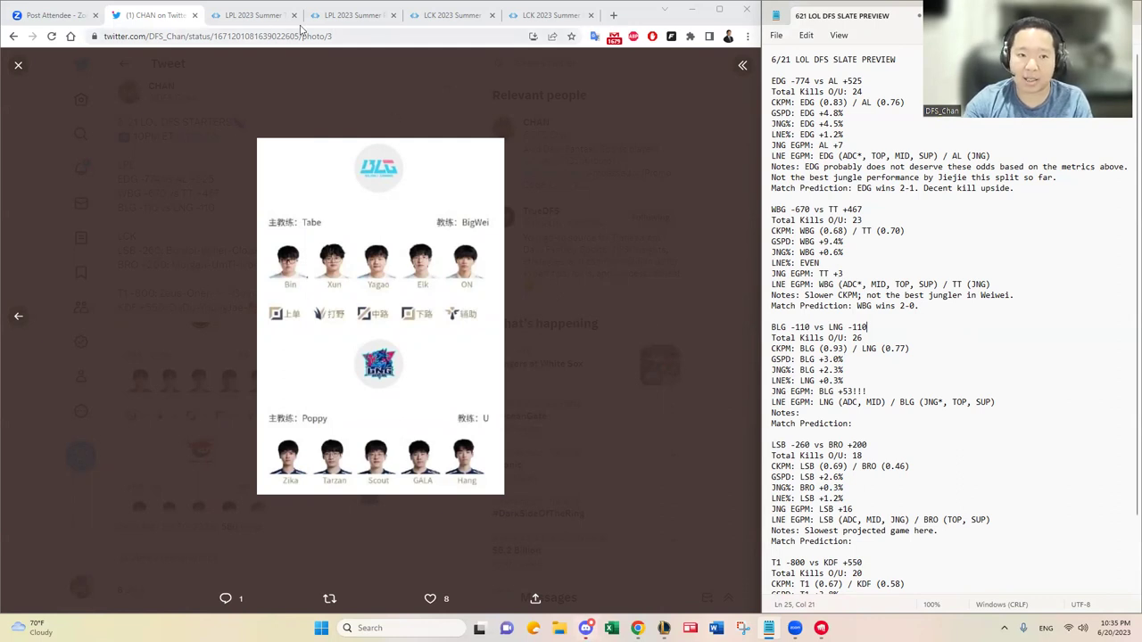
- Compare Bilibili Gaming (12-5, GSPD 6.1%) and LNG Esports (11-6, GSPD 3.1%) in the team stats table
left_click(249, 16)
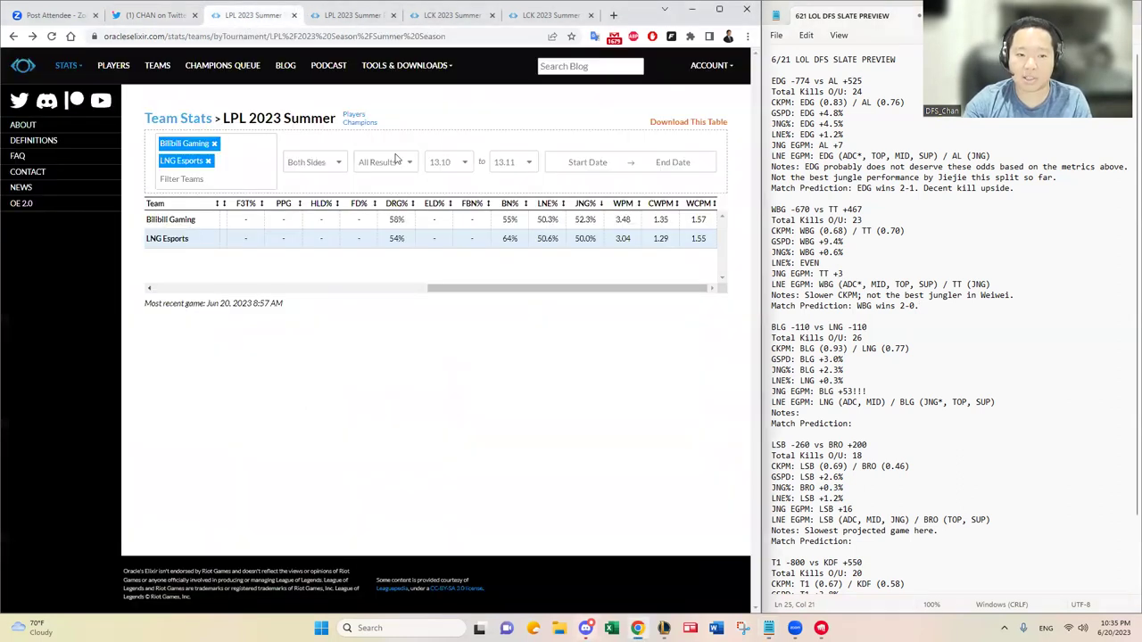
left_click(408, 288)
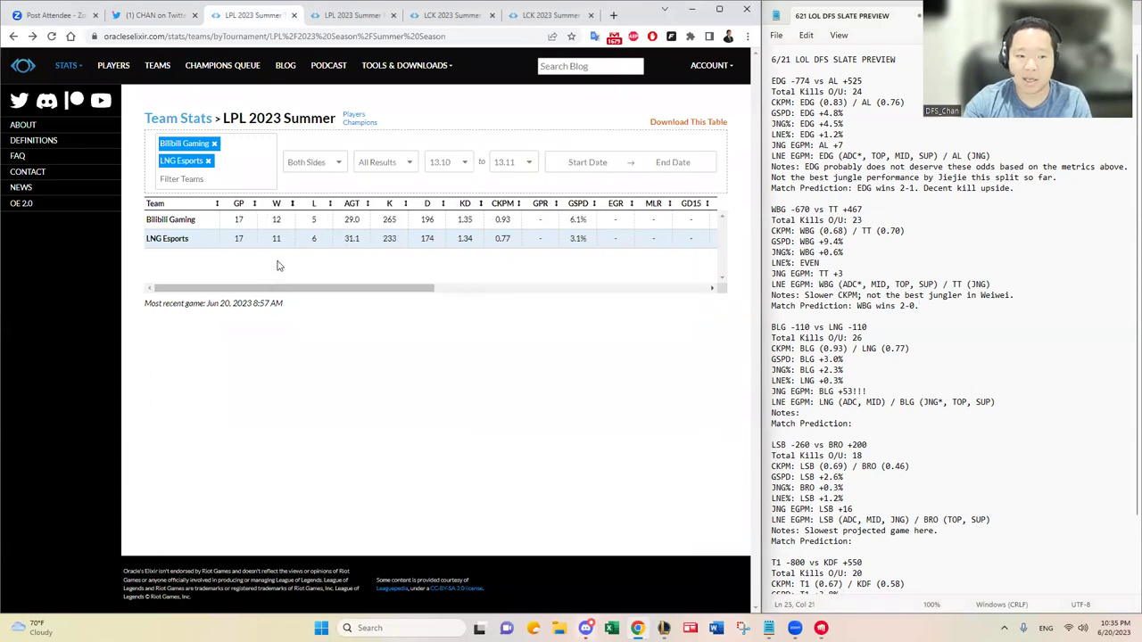
double_click(275, 239)
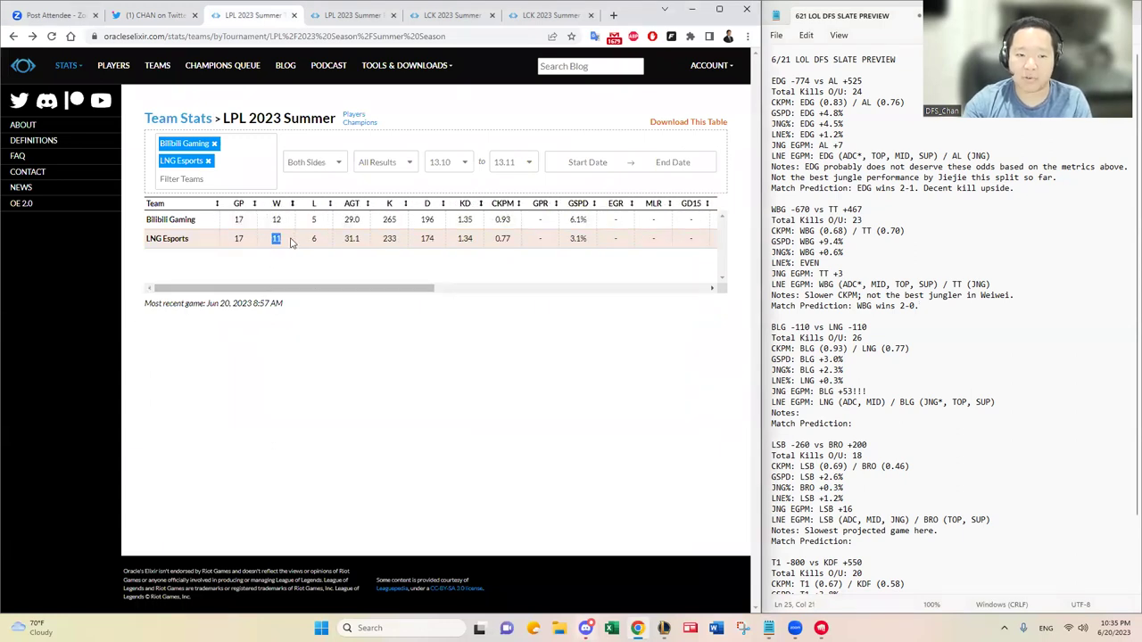
left_click(317, 240)
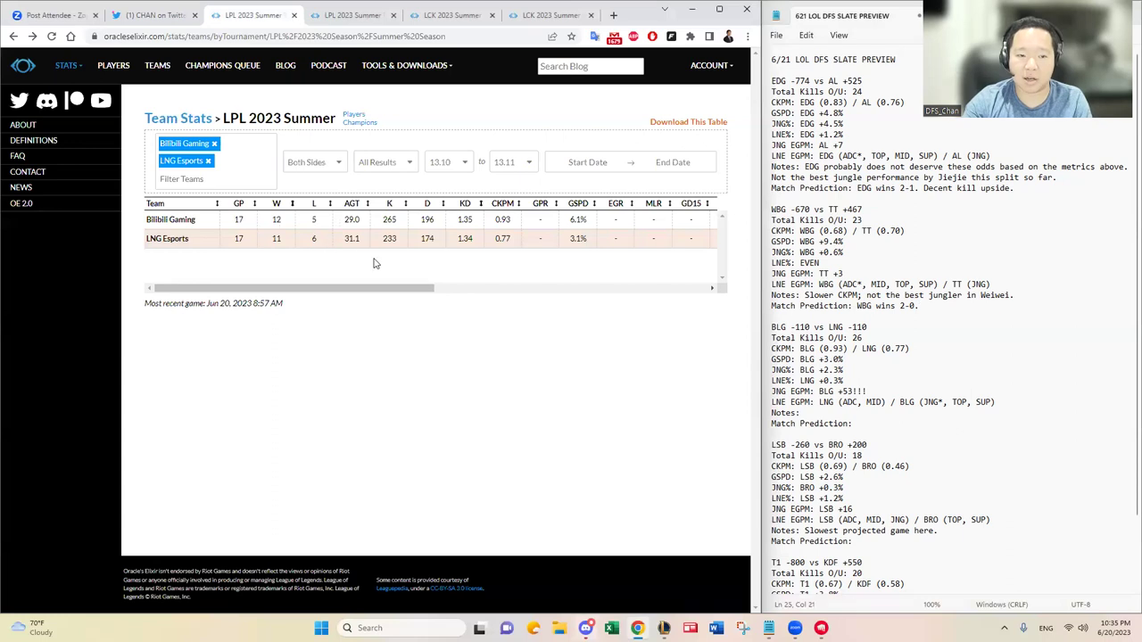
left_click_drag(366, 290, 489, 292)
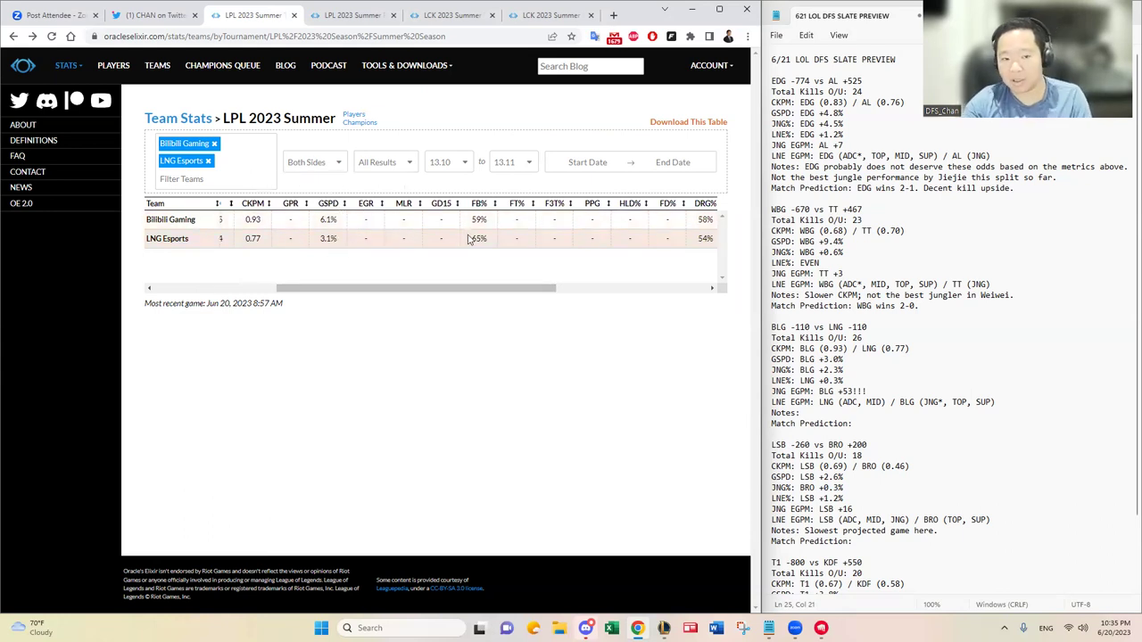
left_click_drag(445, 290, 122, 255)
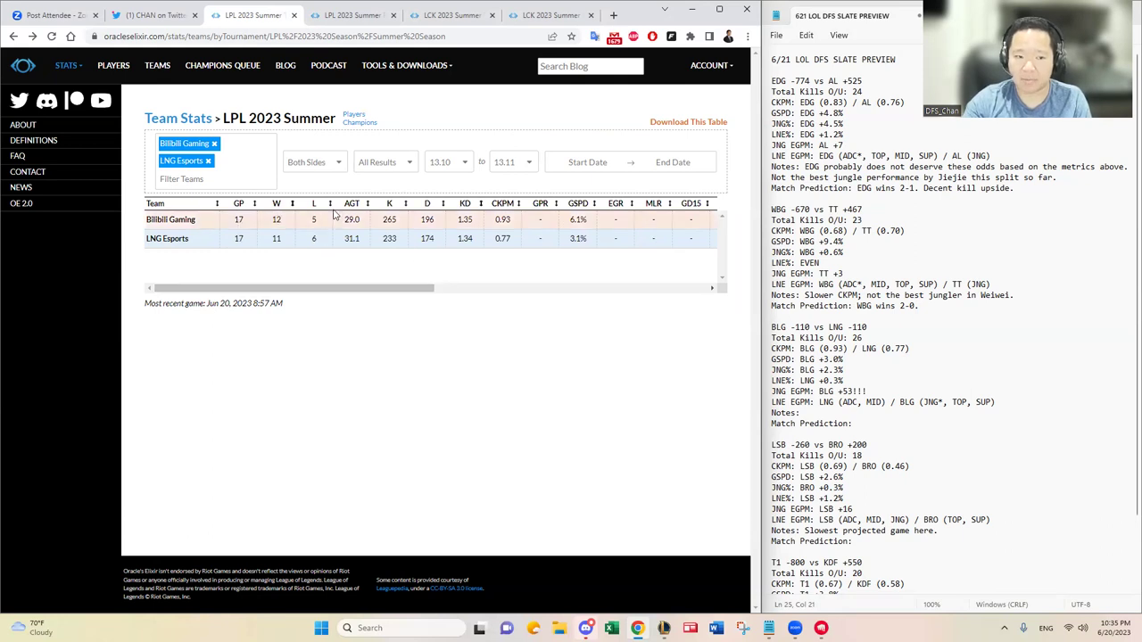
- Search Google for 'lol lpl standing' in a new tab and open the Leaguepedia result
left_click(613, 16)
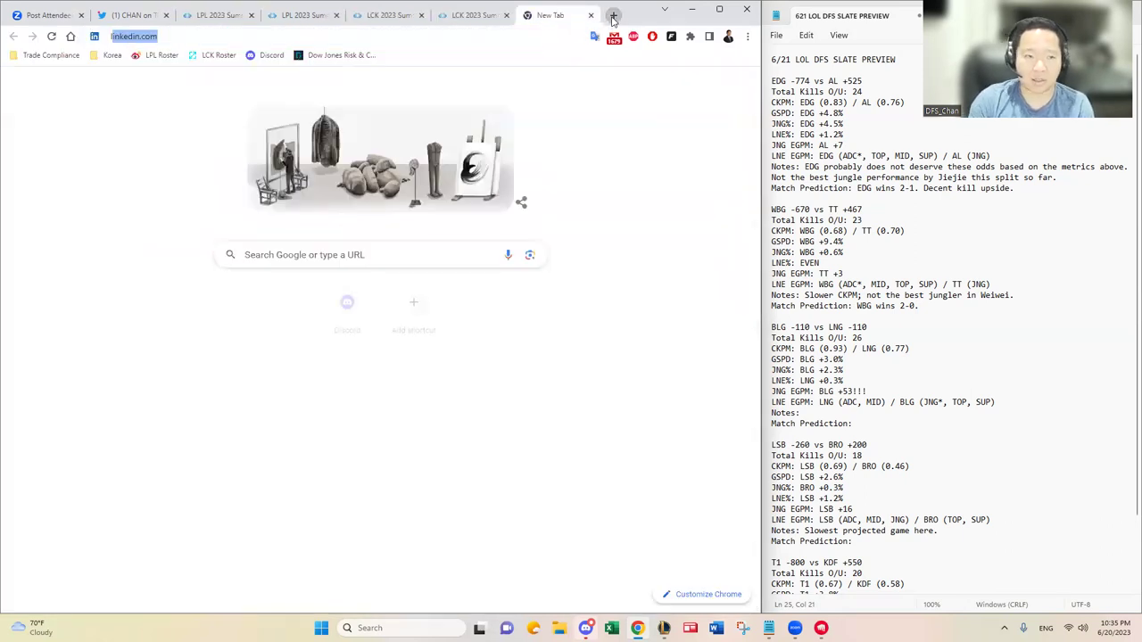
type("lol lpl standing")
key("Return")
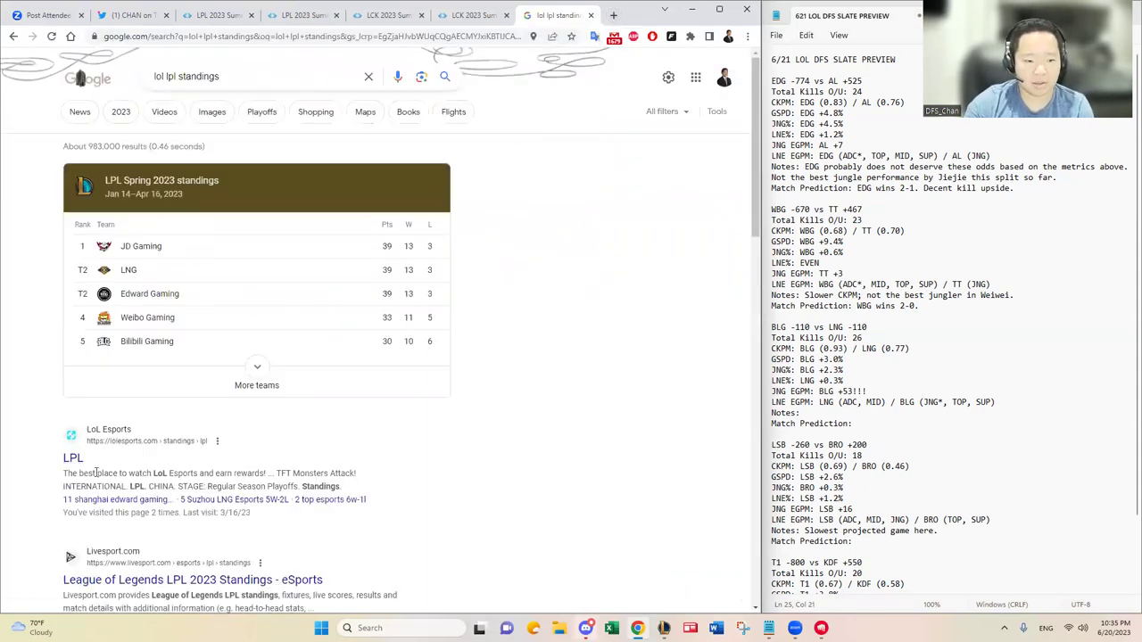
scroll(98, 469, "down", 5)
left_click(150, 483)
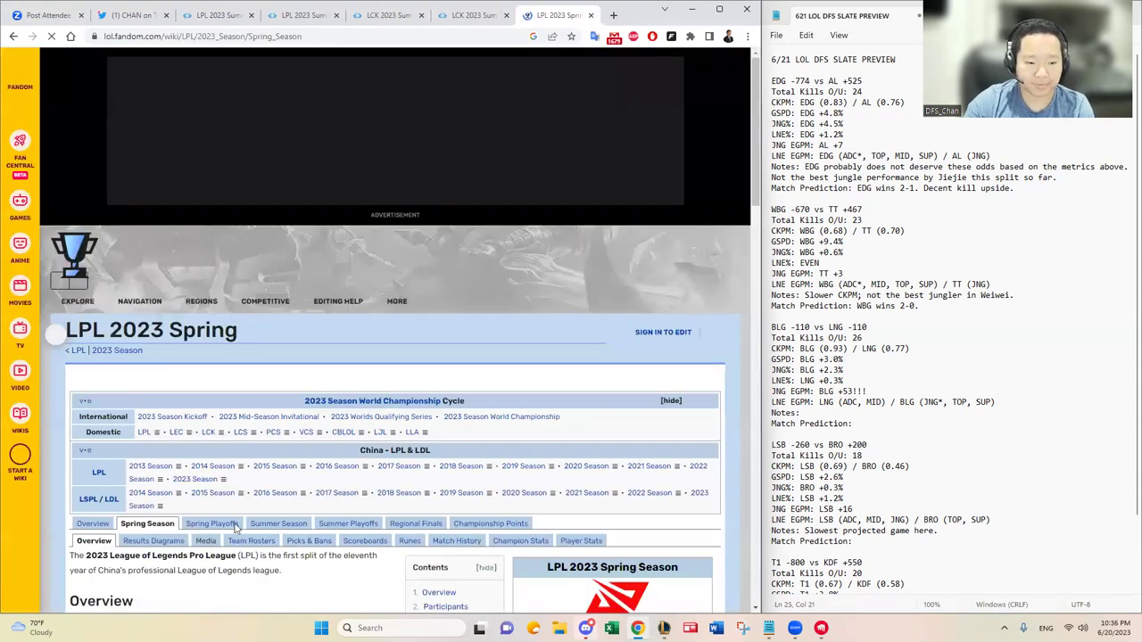
- Switch to the Summer season and review standings: BLG 6-1, LNG 5-2 with a 3W streak
left_click(273, 539)
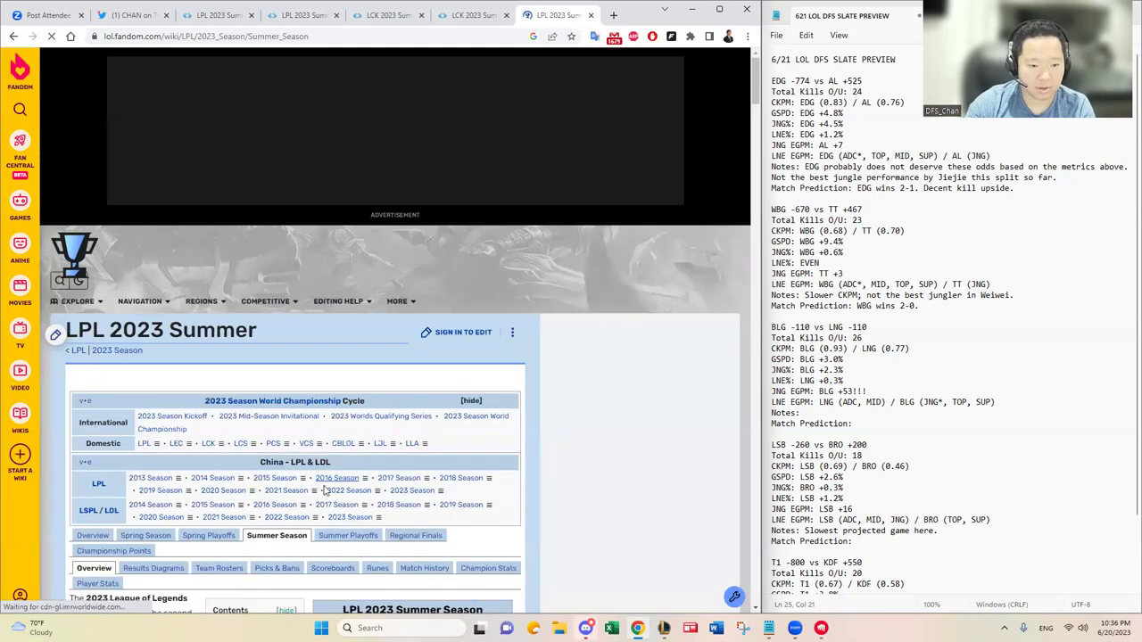
scroll(334, 482, "down", 20)
scroll(457, 455, "down", 5)
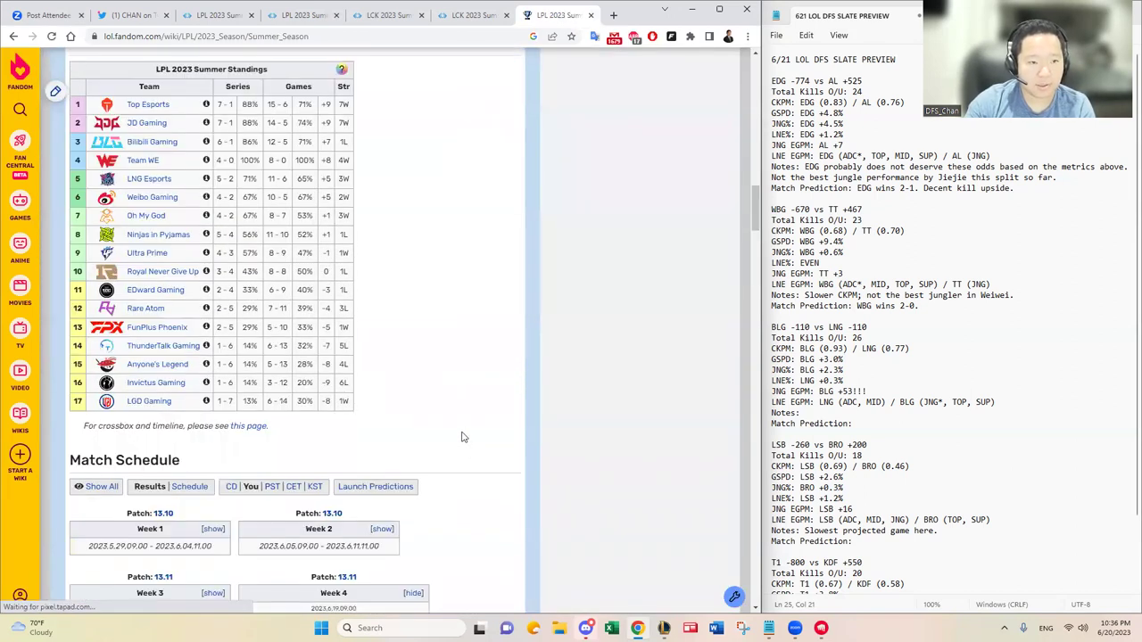
scroll(470, 431, "up", 3)
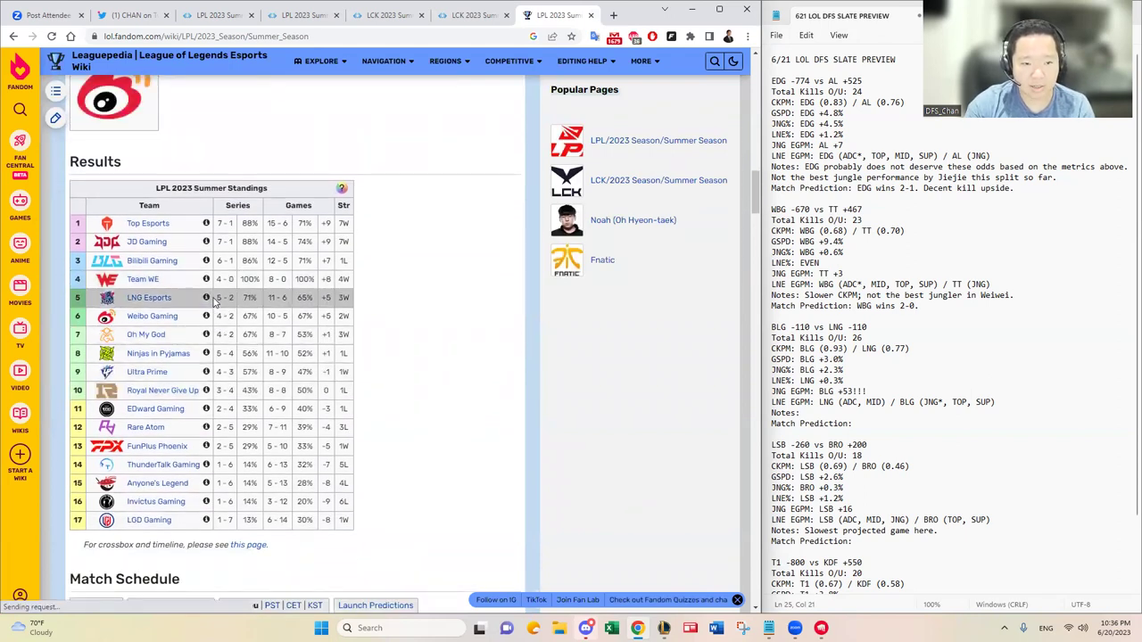
scroll(229, 388, "up", 2)
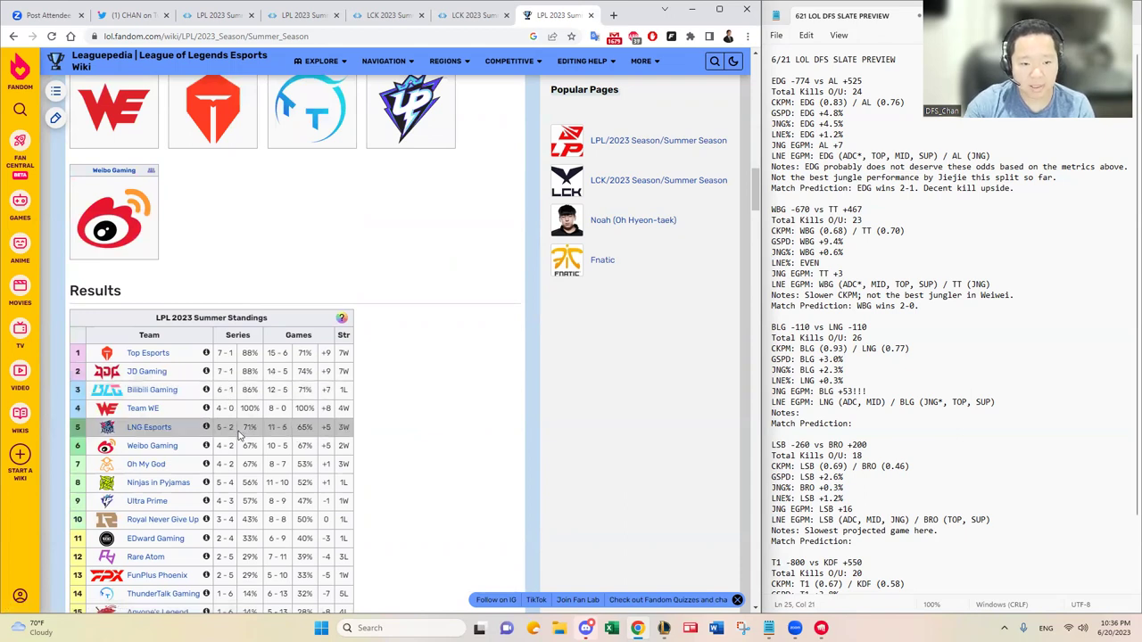
double_click(343, 427)
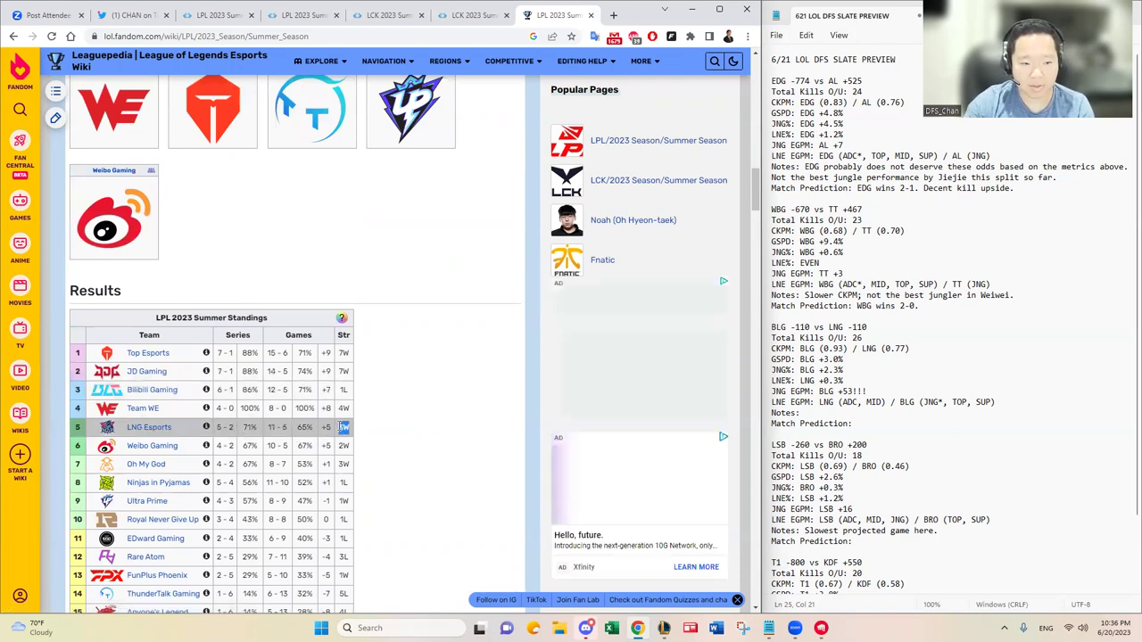
left_click(416, 389)
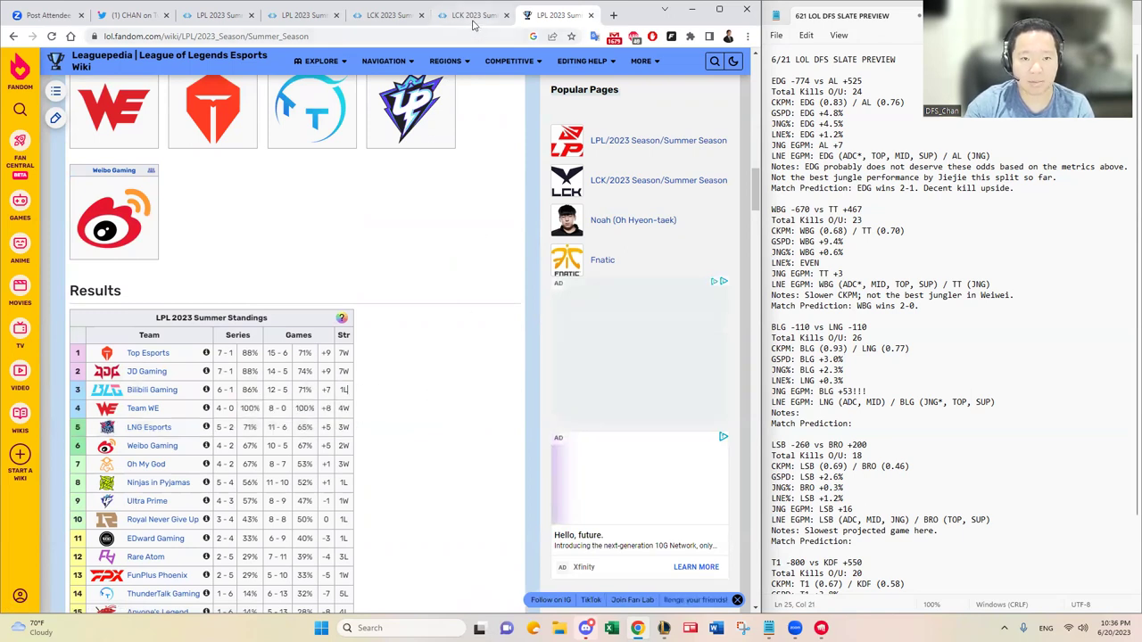
- Open LNG Esports' Oracle's Elixir team page in a new tab and look it over
left_click(302, 21)
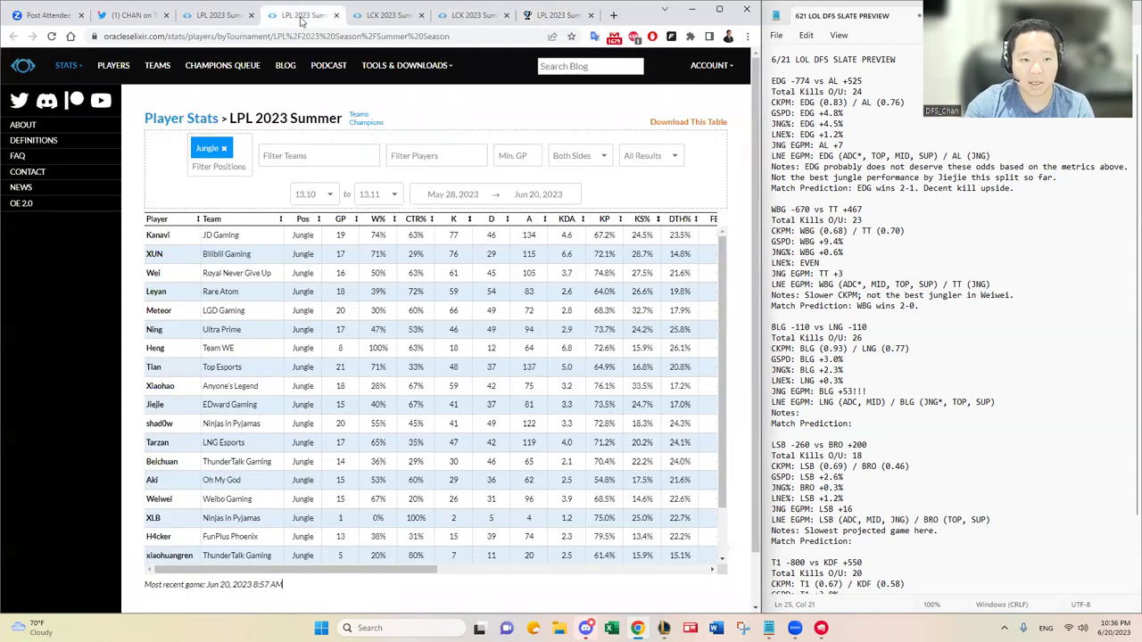
left_click(220, 16)
right_click(167, 239)
left_click(201, 253)
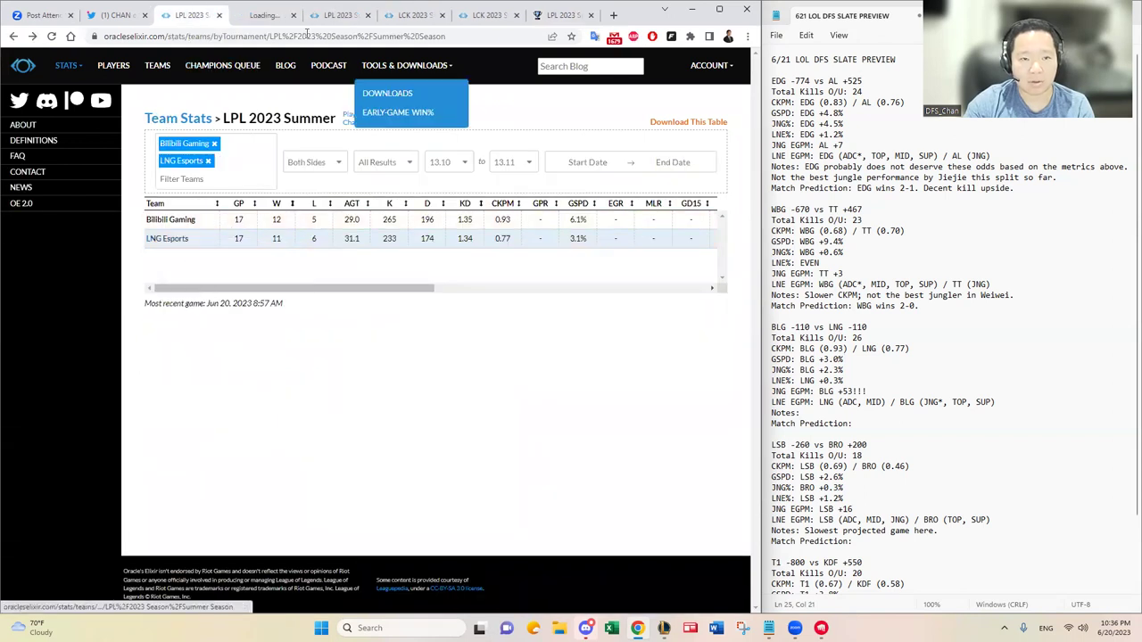
left_click(276, 18)
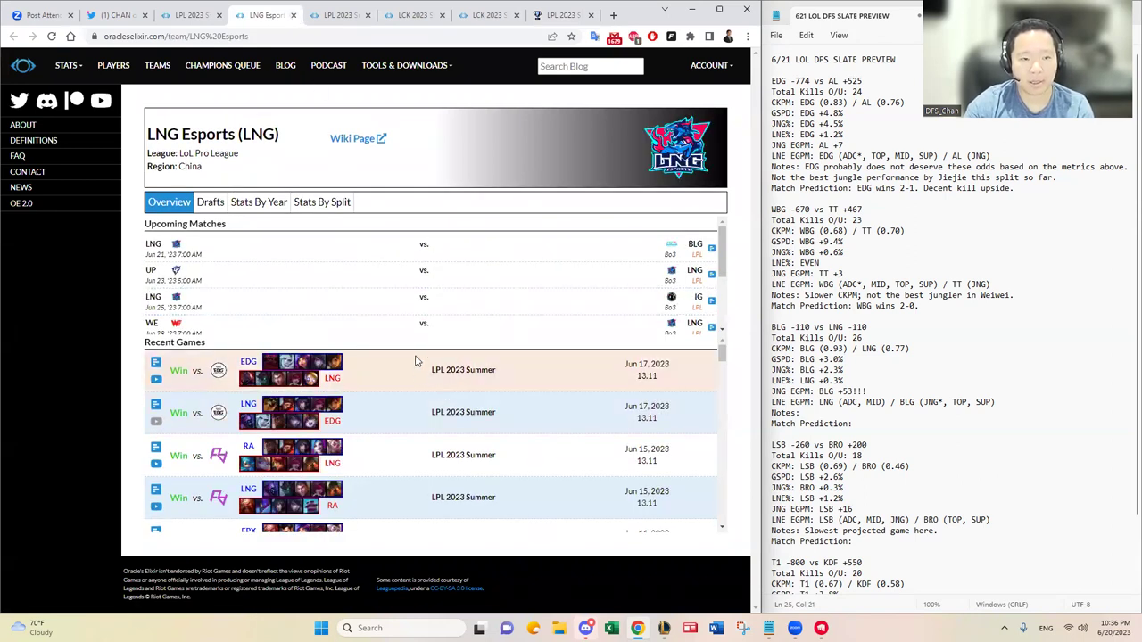
left_click(191, 16)
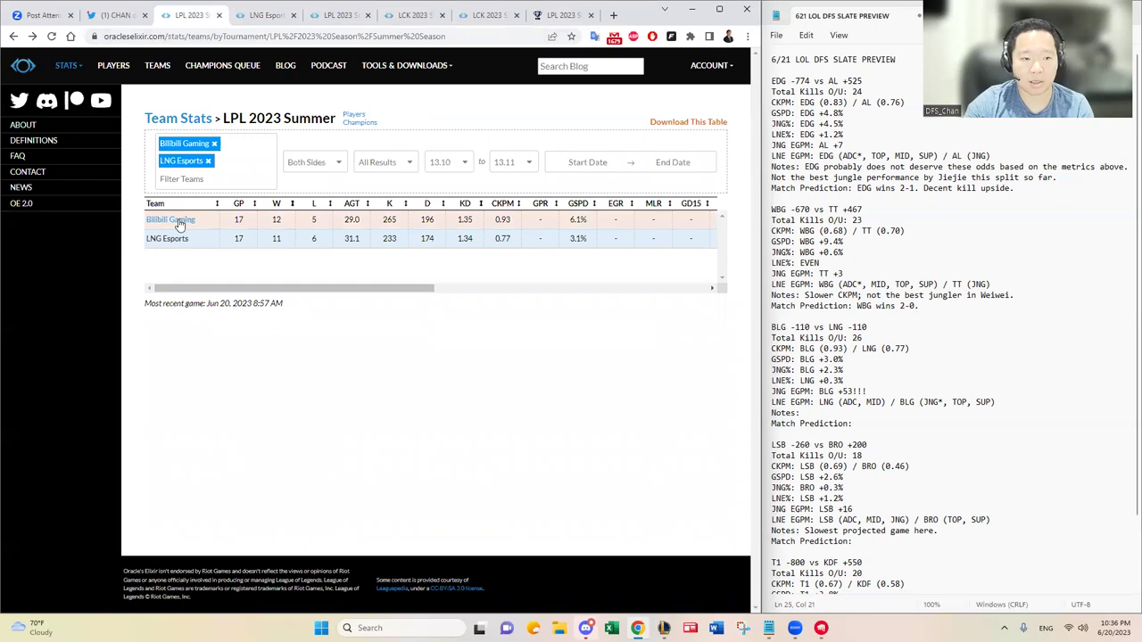
- Open Bilibili Gaming's team page, review LNG's recent games, then close both team tabs
right_click(180, 223)
left_click(214, 230)
left_click(237, 15)
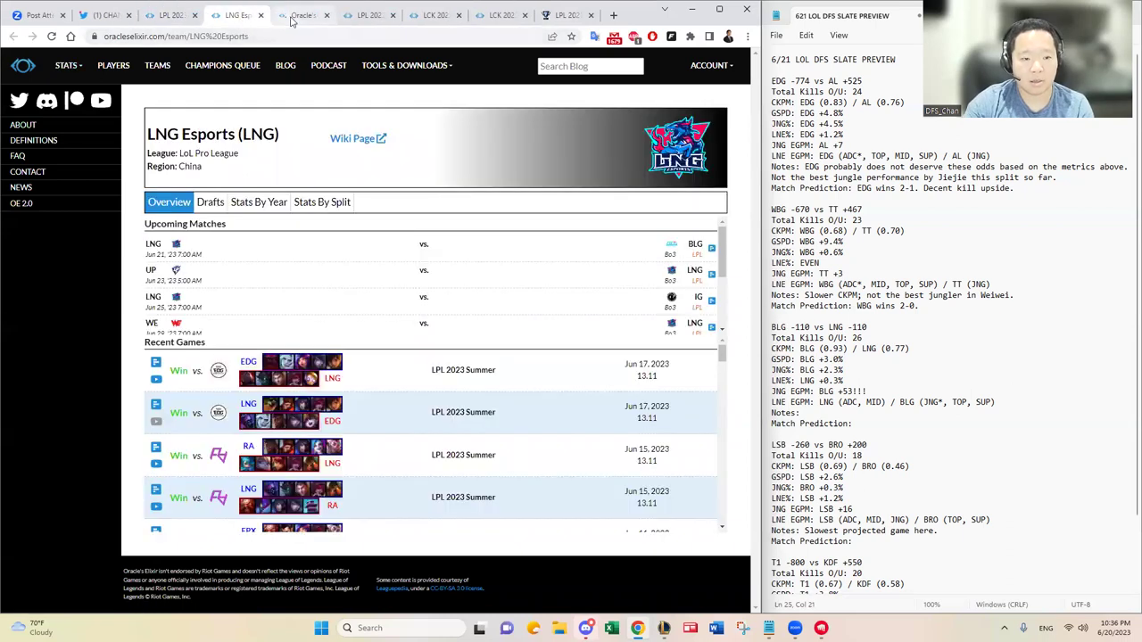
left_click(290, 18)
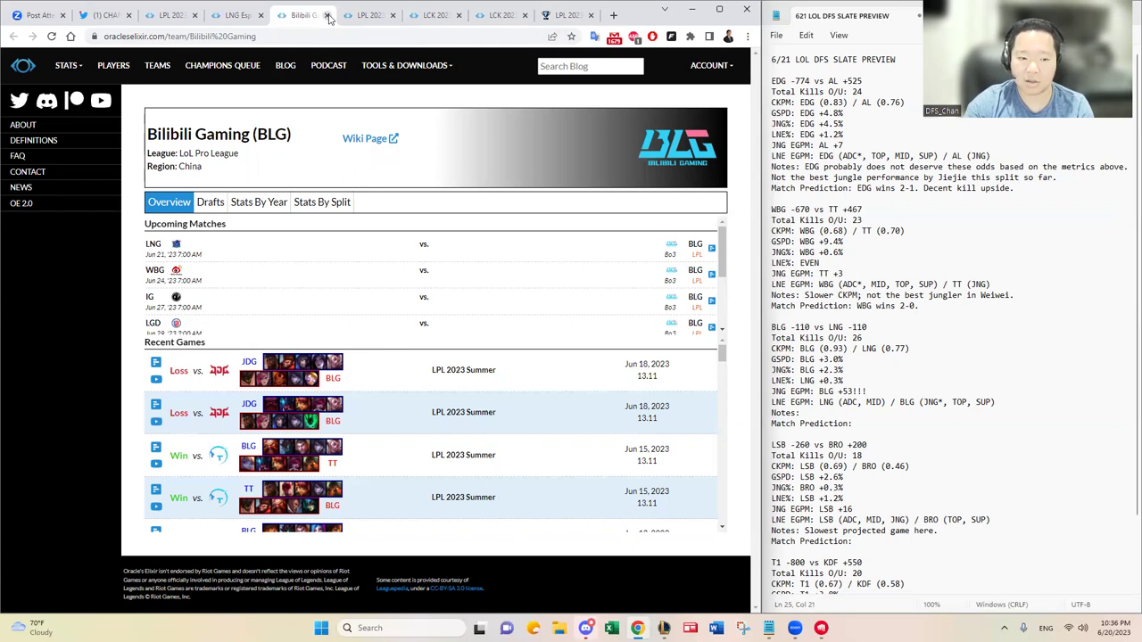
left_click(327, 15)
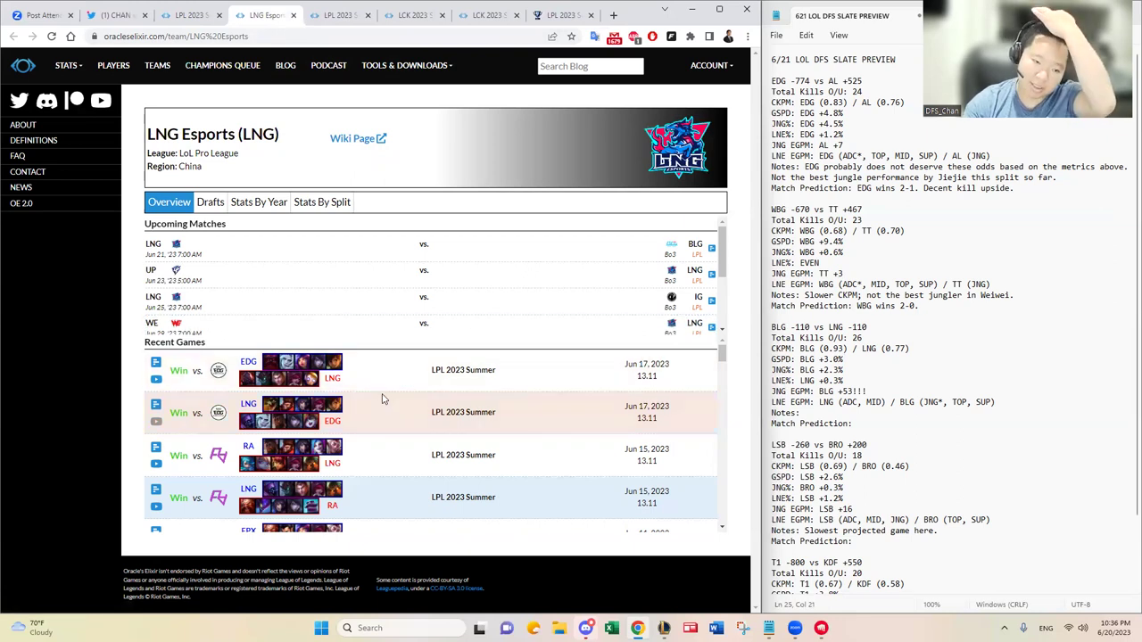
scroll(382, 399, "down", 1)
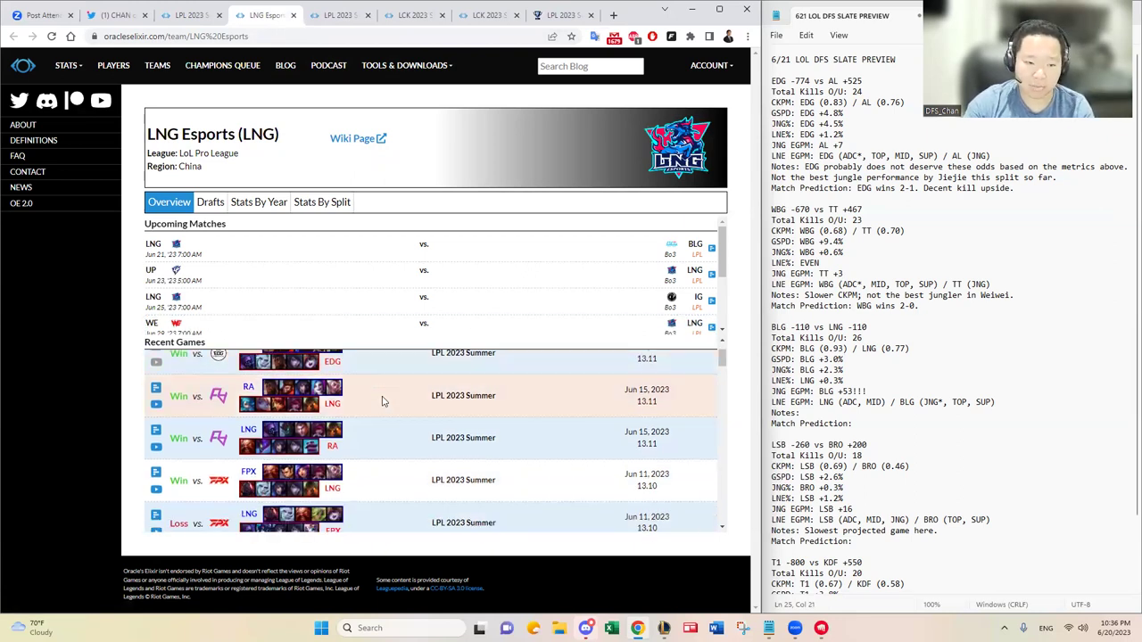
scroll(384, 404, "down", 2)
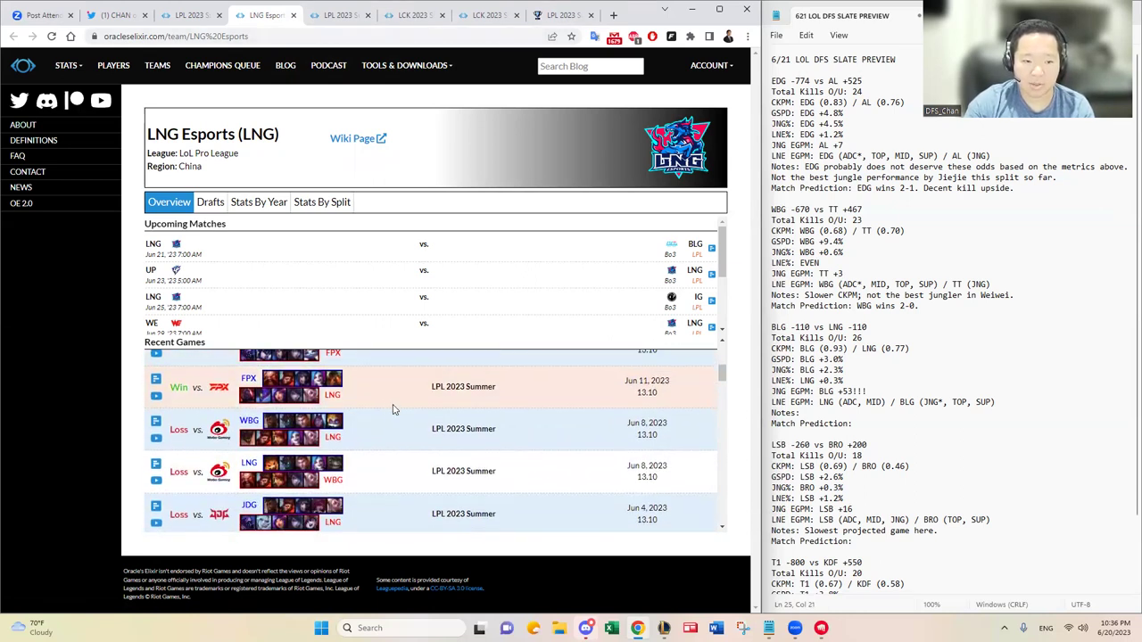
scroll(392, 409, "up", 3)
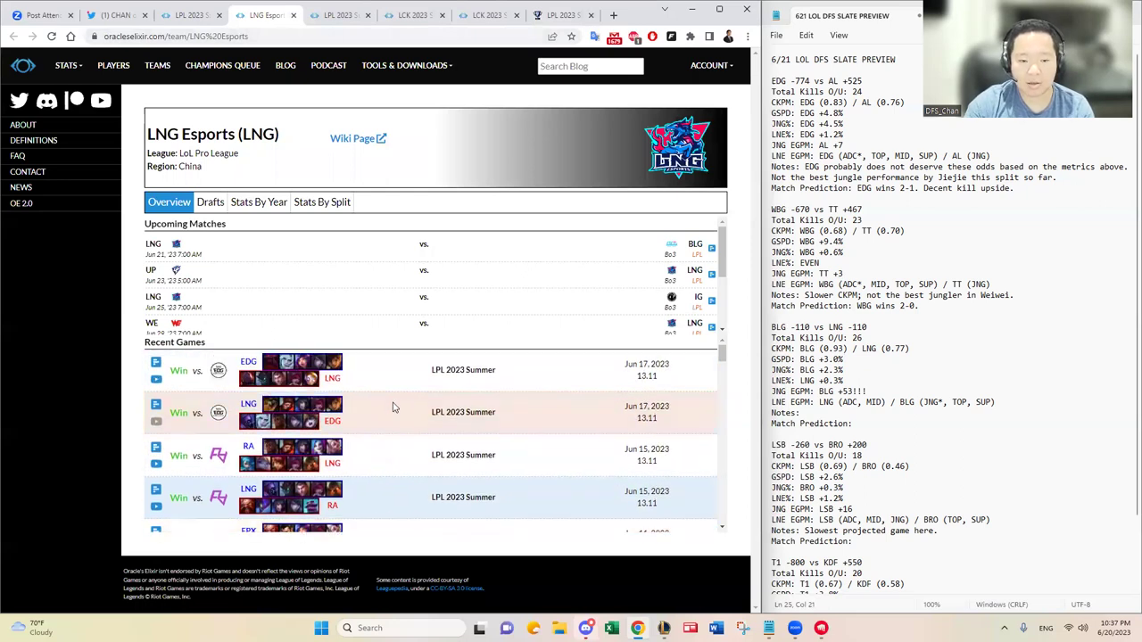
left_click(293, 16)
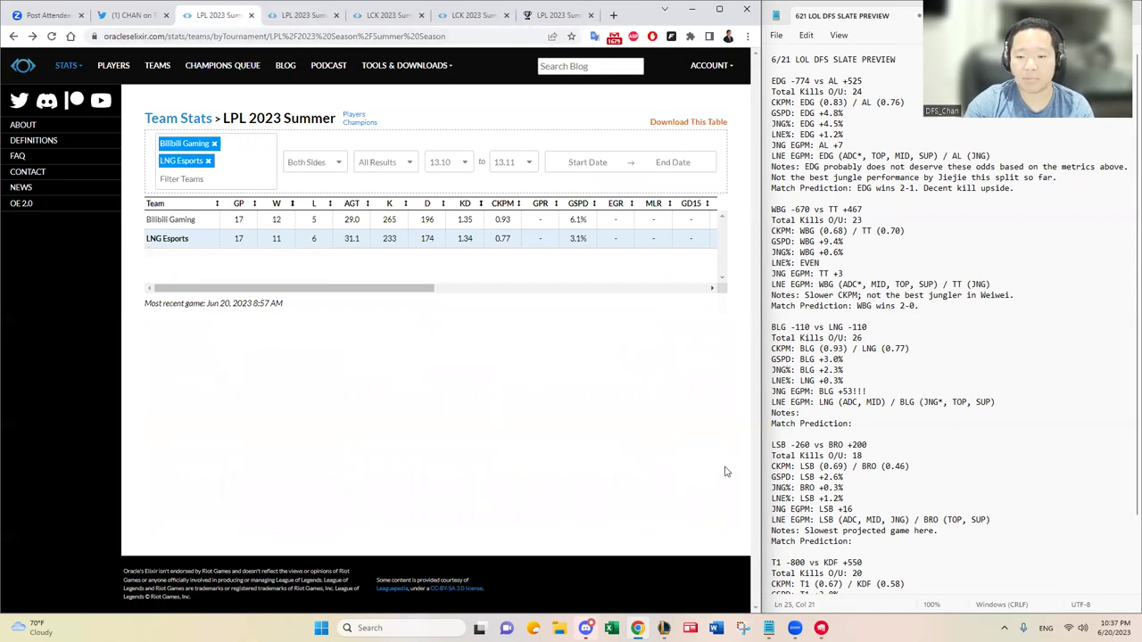
left_click(888, 412)
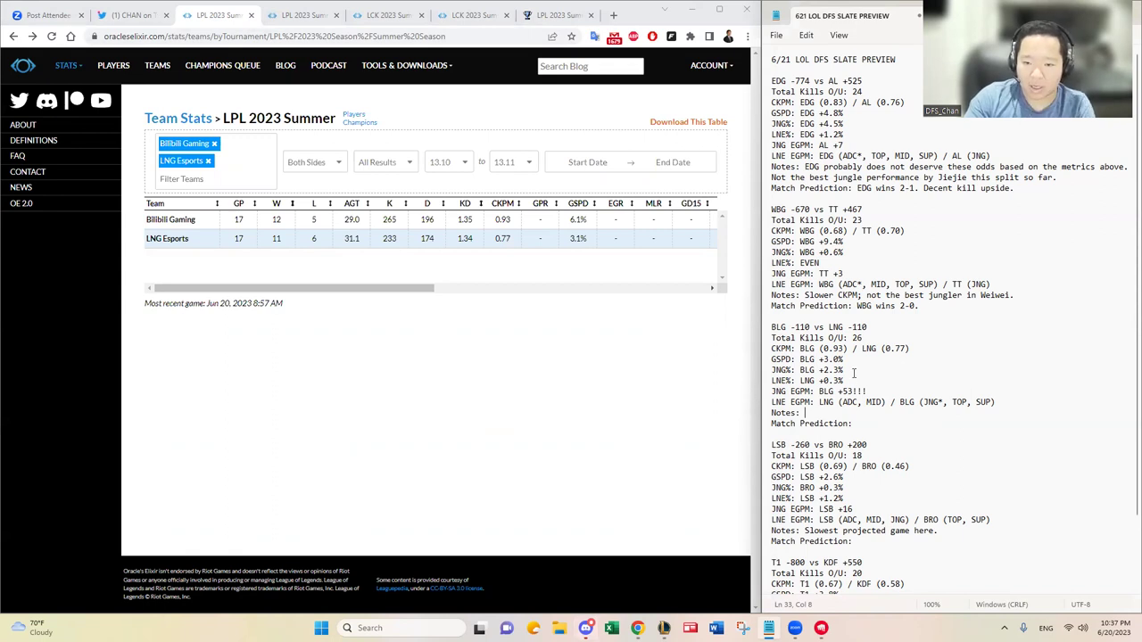
left_click_drag(867, 327, 771, 327)
left_click(774, 326)
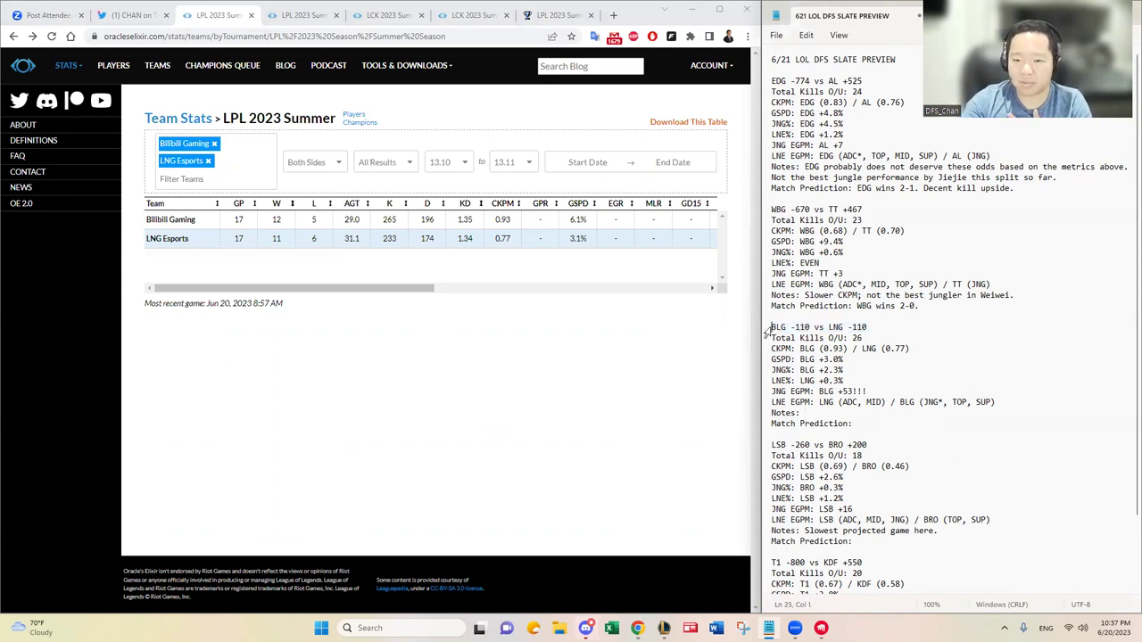
double_click(778, 327)
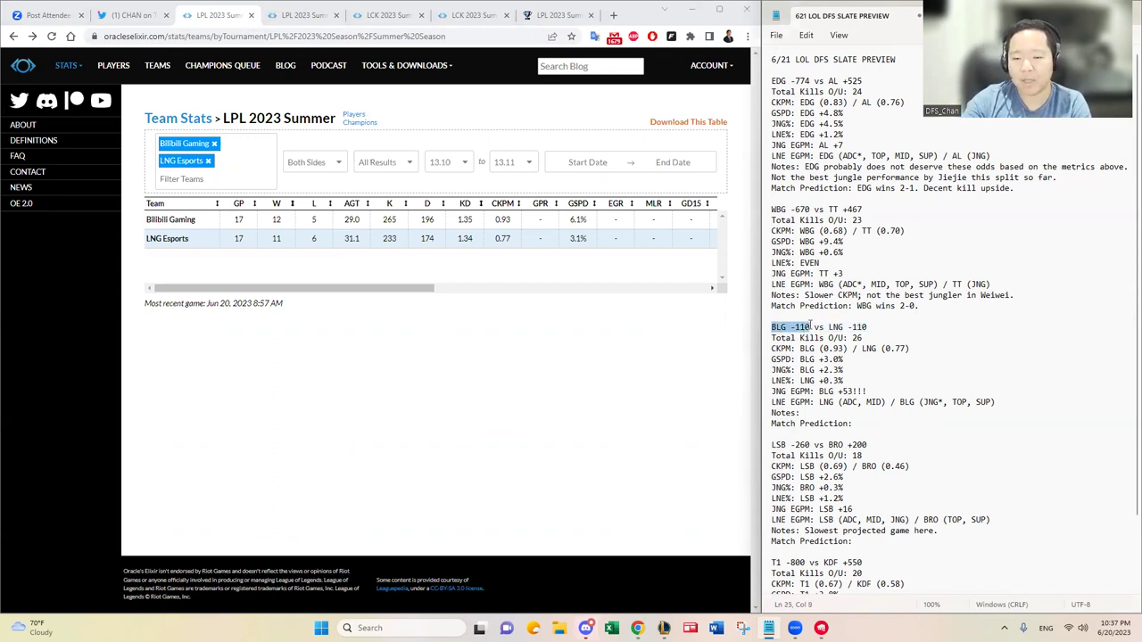
left_click_drag(866, 327, 772, 328)
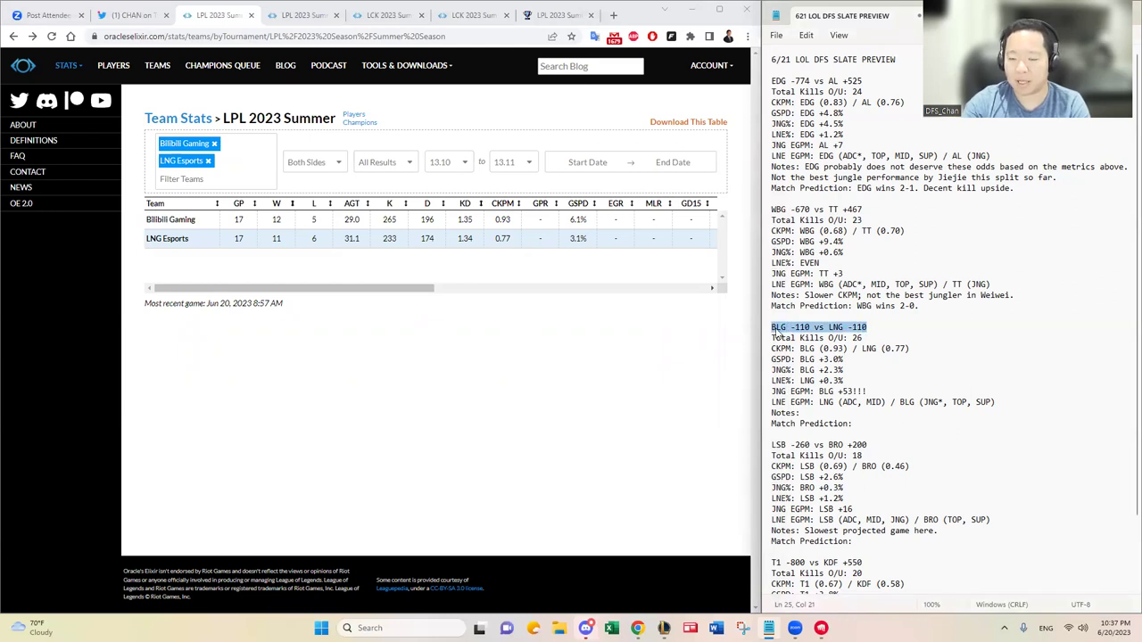
left_click(879, 328)
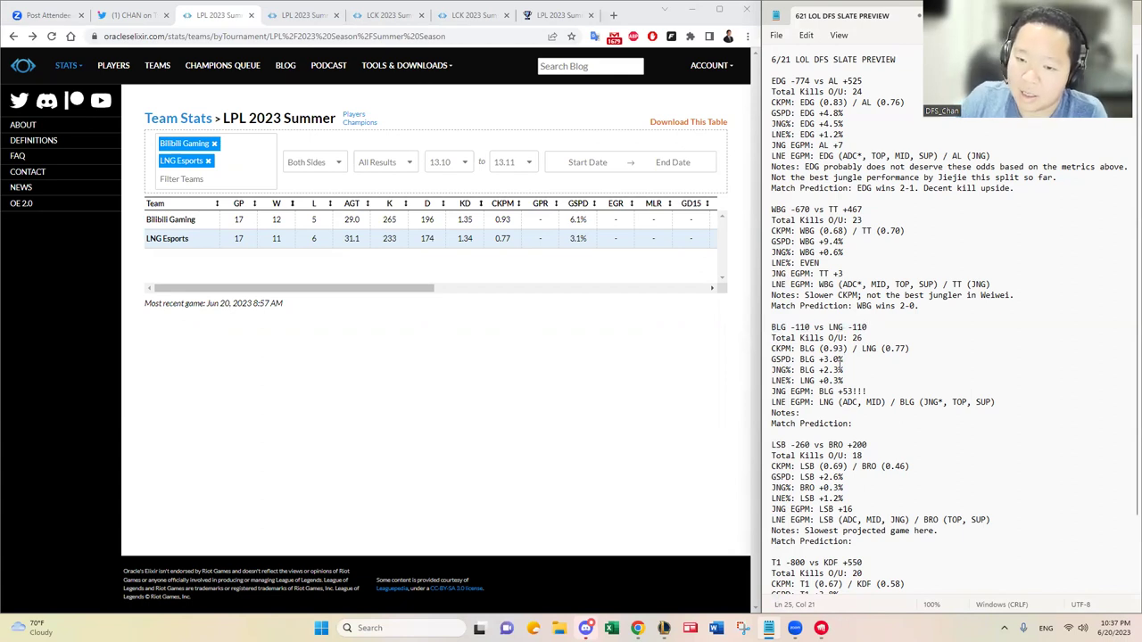
left_click(877, 389)
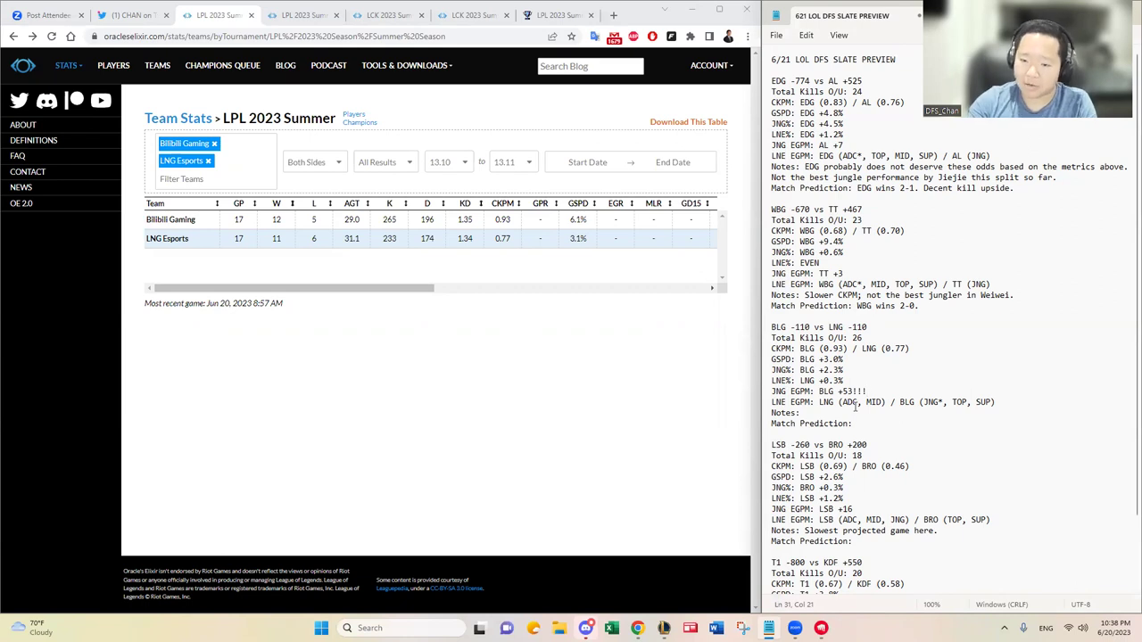
left_click(872, 415)
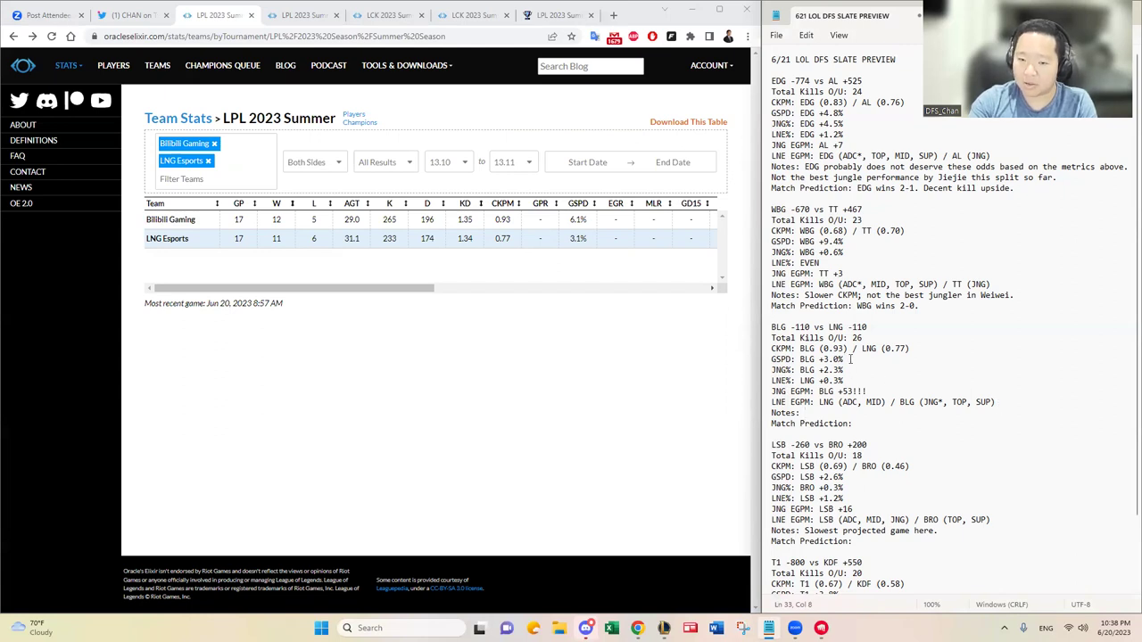
left_click_drag(851, 360, 800, 362)
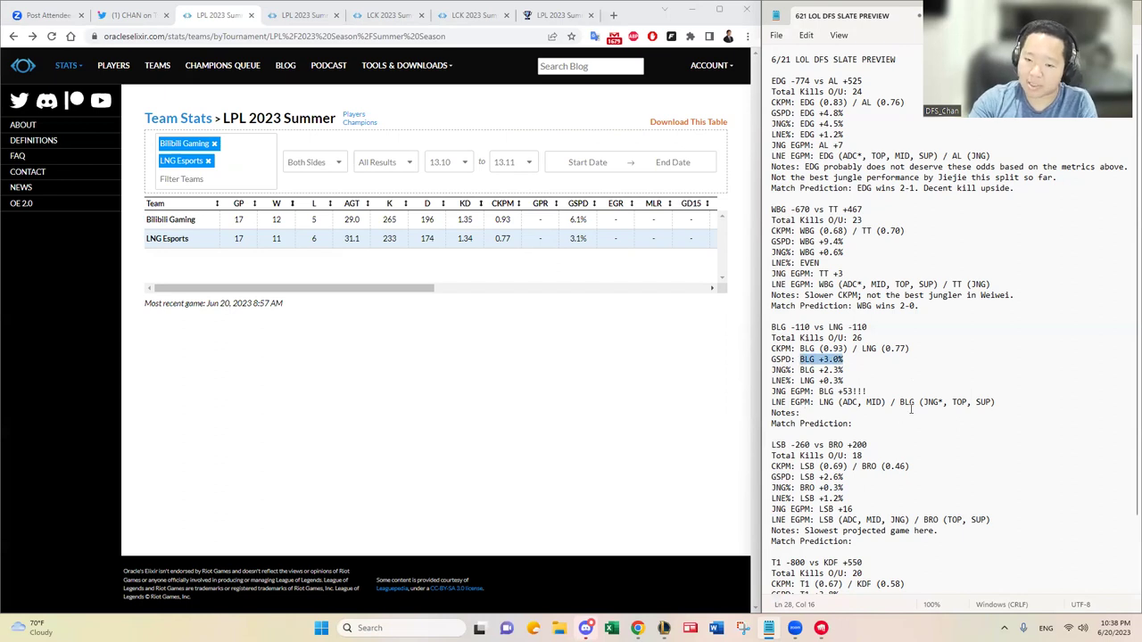
left_click_drag(863, 372, 801, 370)
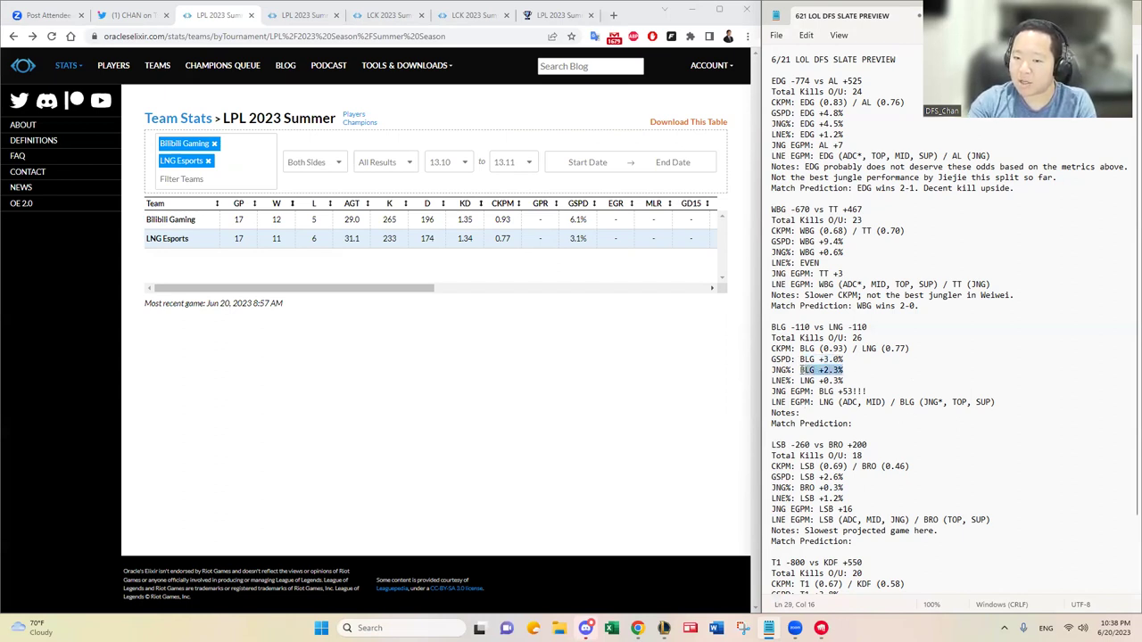
left_click_drag(872, 391, 820, 390)
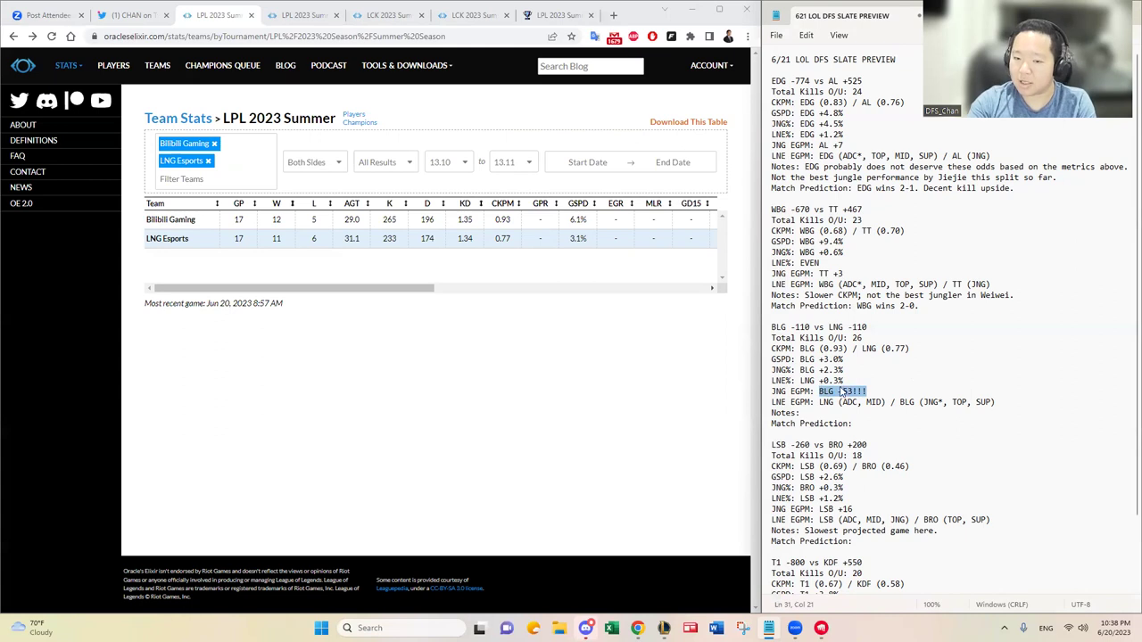
left_click_drag(845, 382, 802, 382)
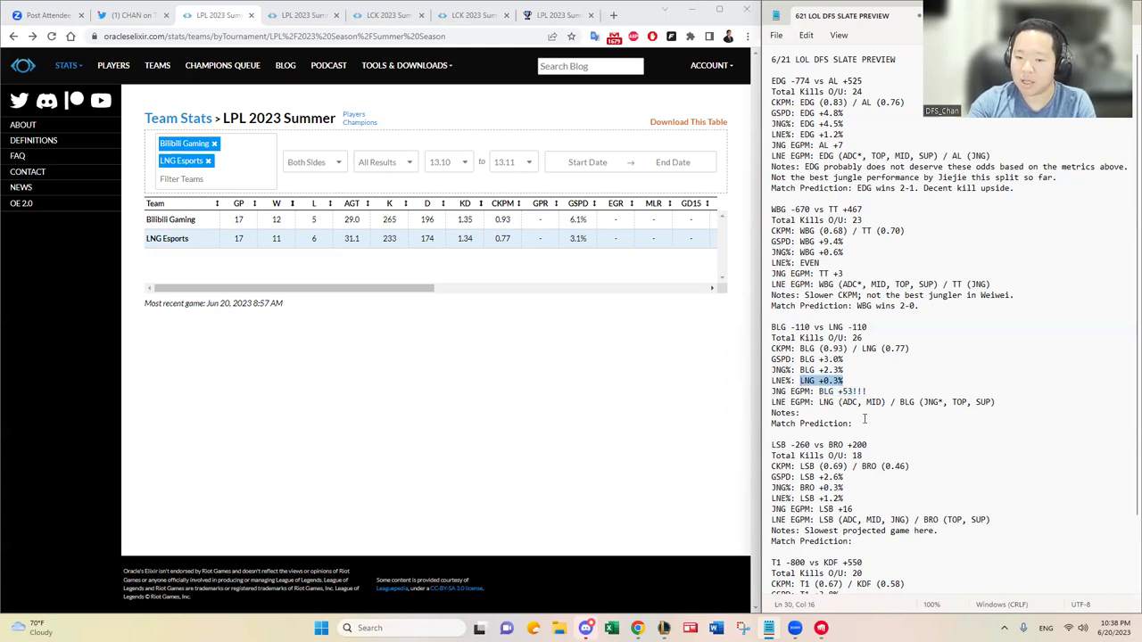
left_click_drag(819, 402, 885, 402)
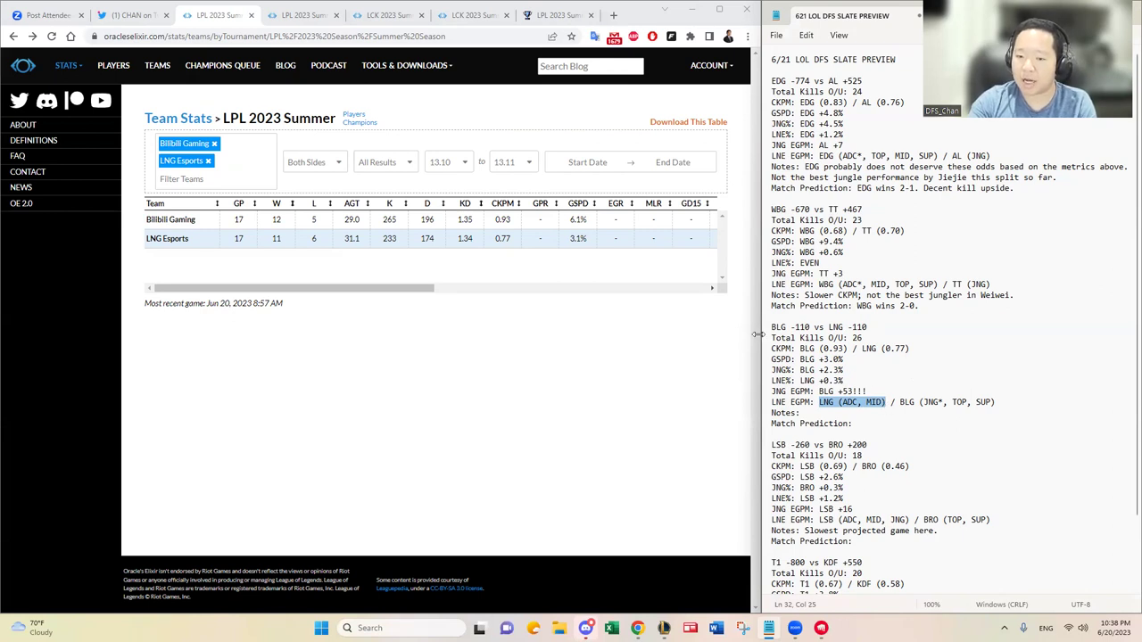
- Look over the BLG and LNG lineup photo, close it, and return to the BLG vs LNG Notes line
left_click(139, 15)
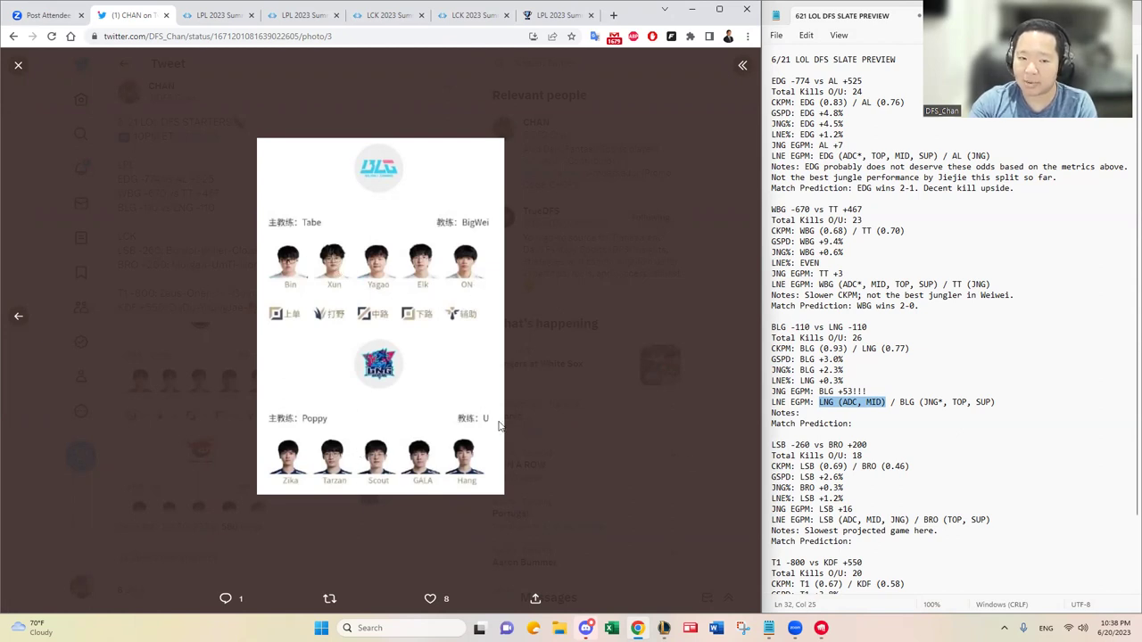
left_click(687, 412)
left_click(960, 414)
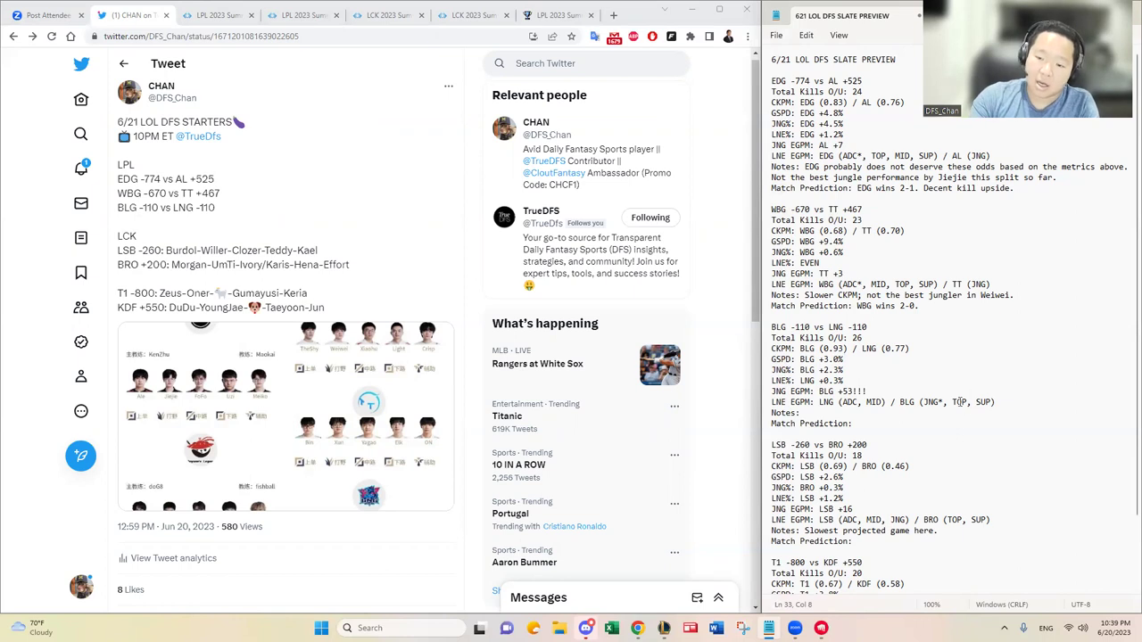
left_click_drag(923, 403, 944, 403)
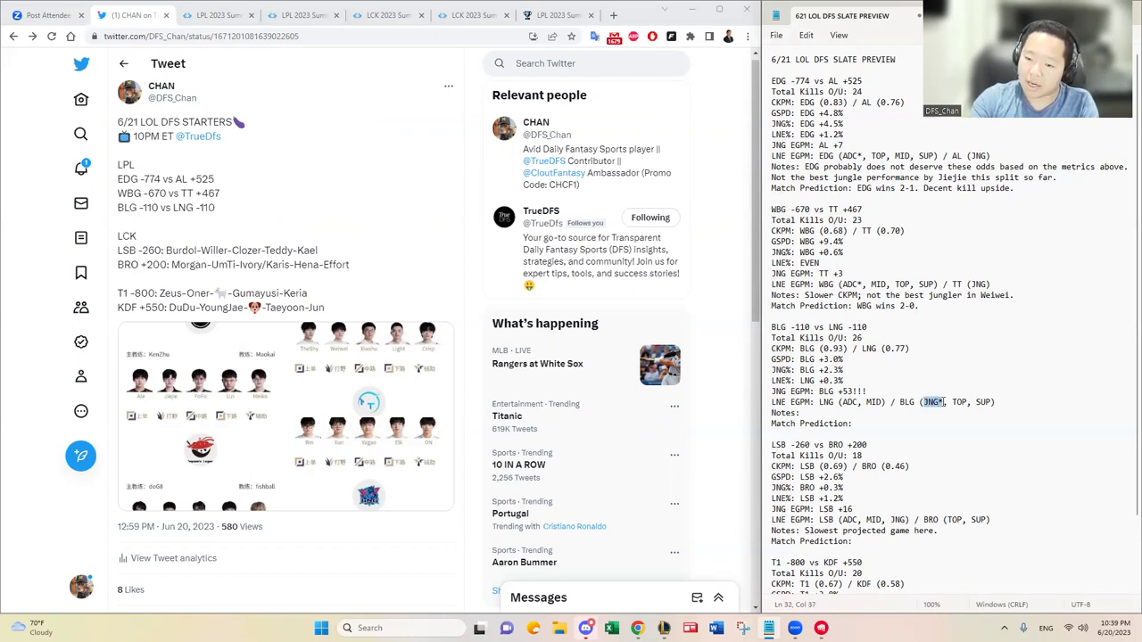
key("Down")
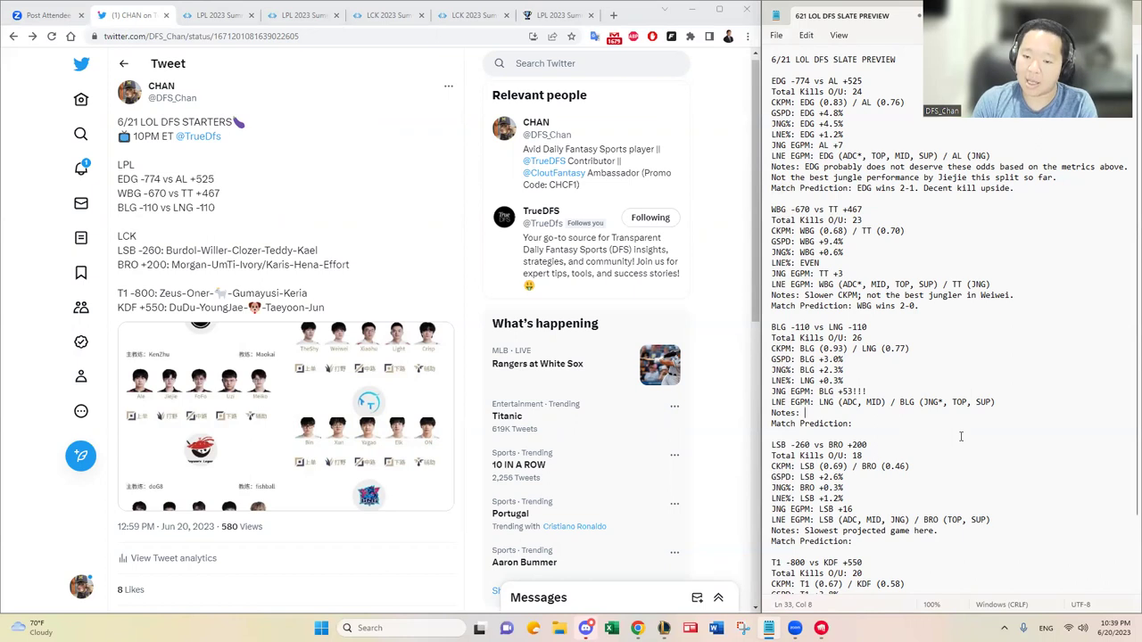
left_click(939, 425)
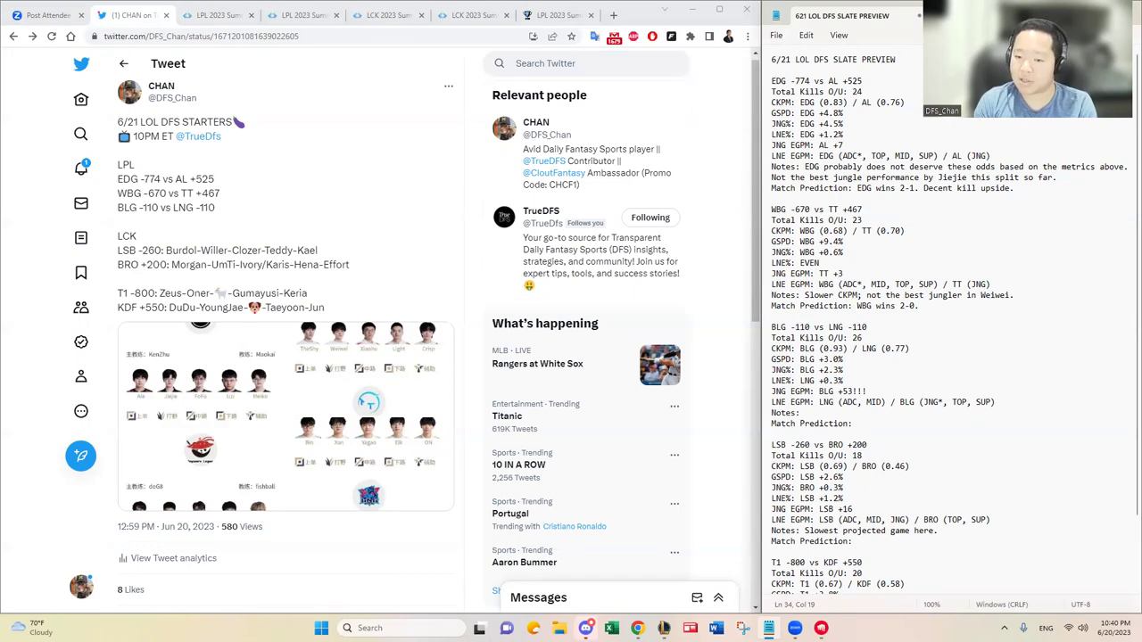
- Fill the BLG vs LNG Notes line with 'Highest kill upside match'
key("Up")
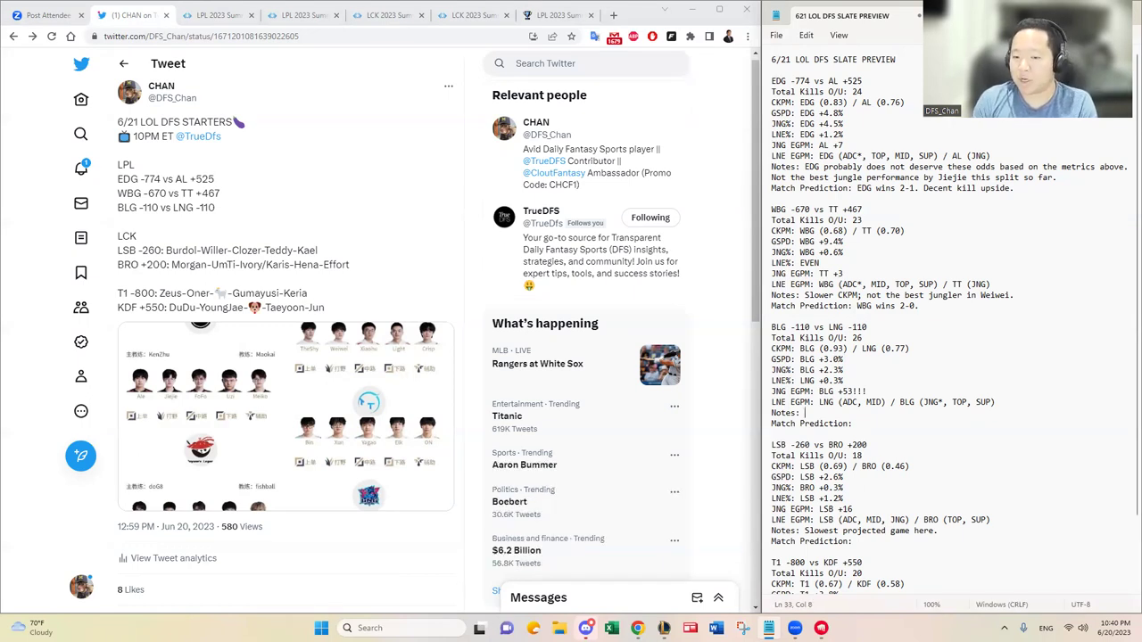
key("shift+Down")
key("shift+End")
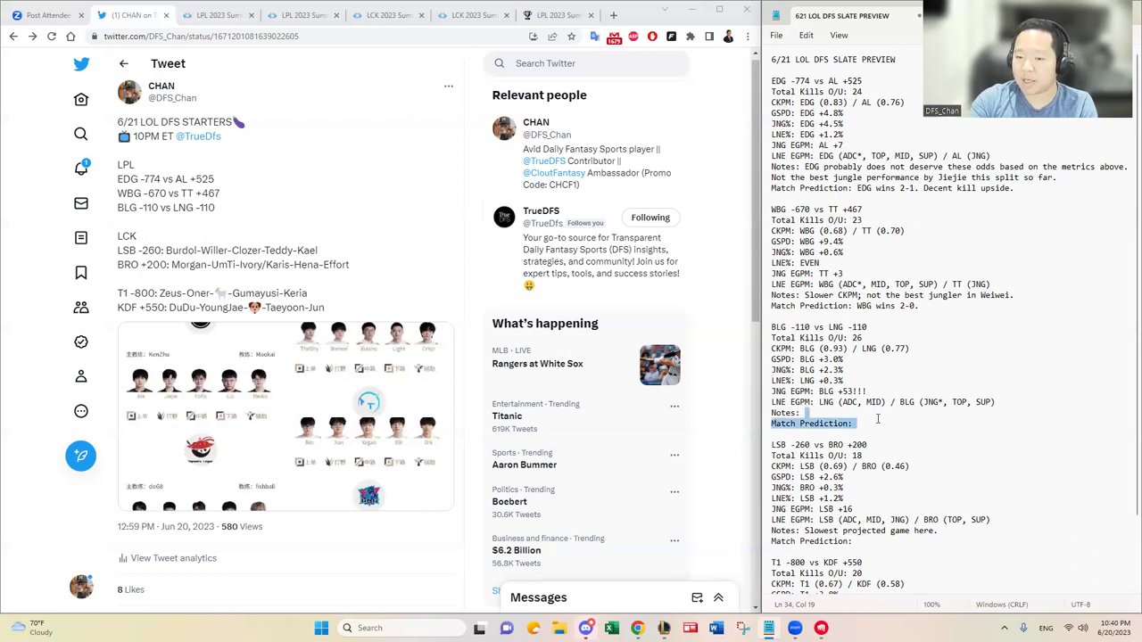
key("Left")
type("Highest kil")
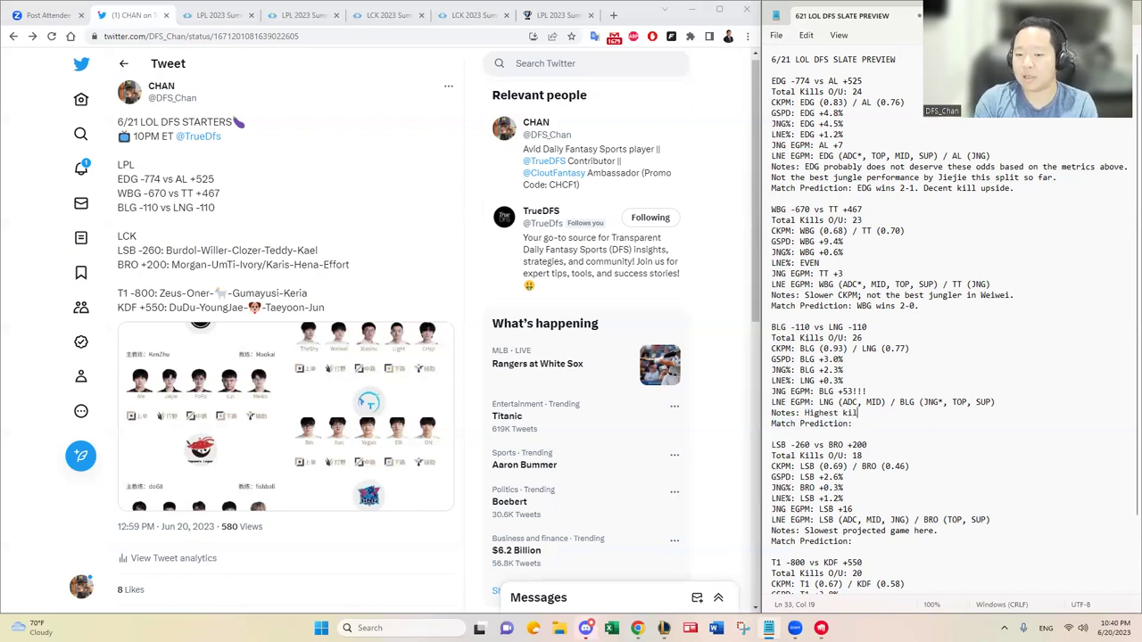
type("l upside match")
- Type the prediction 'BLG wins 2-1', citing exposure to both teams and LNG's ADC/MID EGPM edge
key("Down")
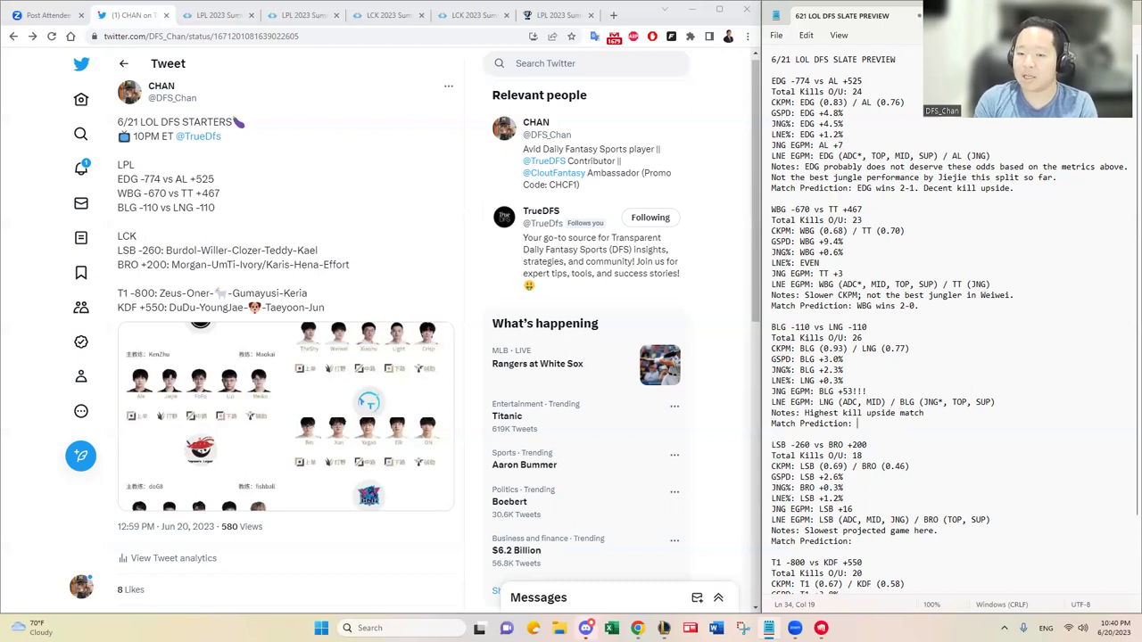
type("BLG wins 2-1")
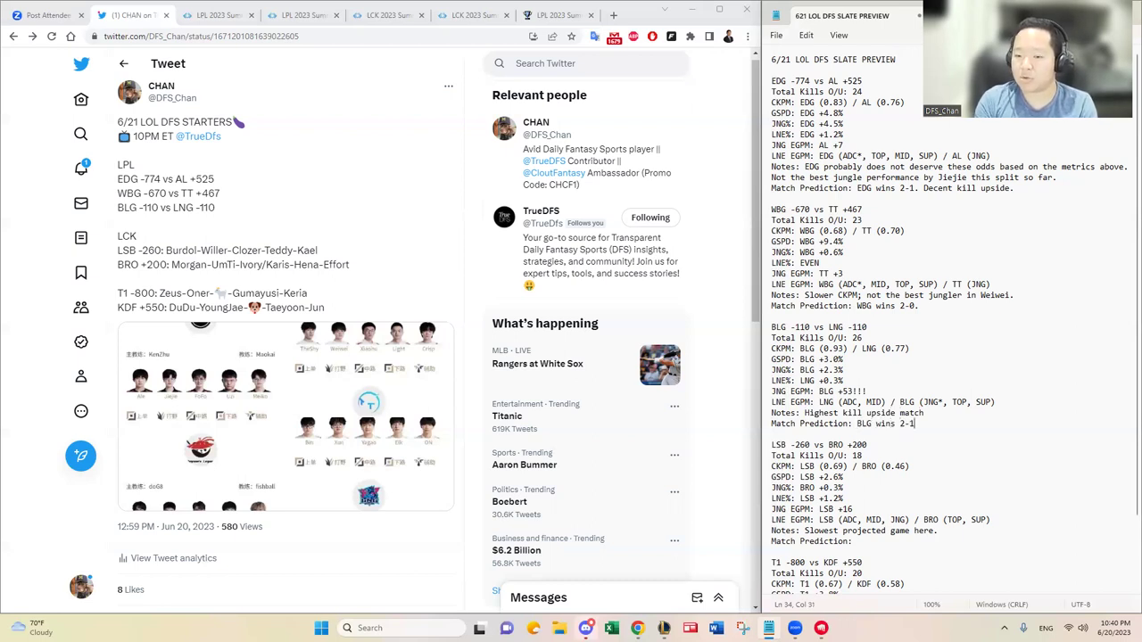
type(". I will have ")
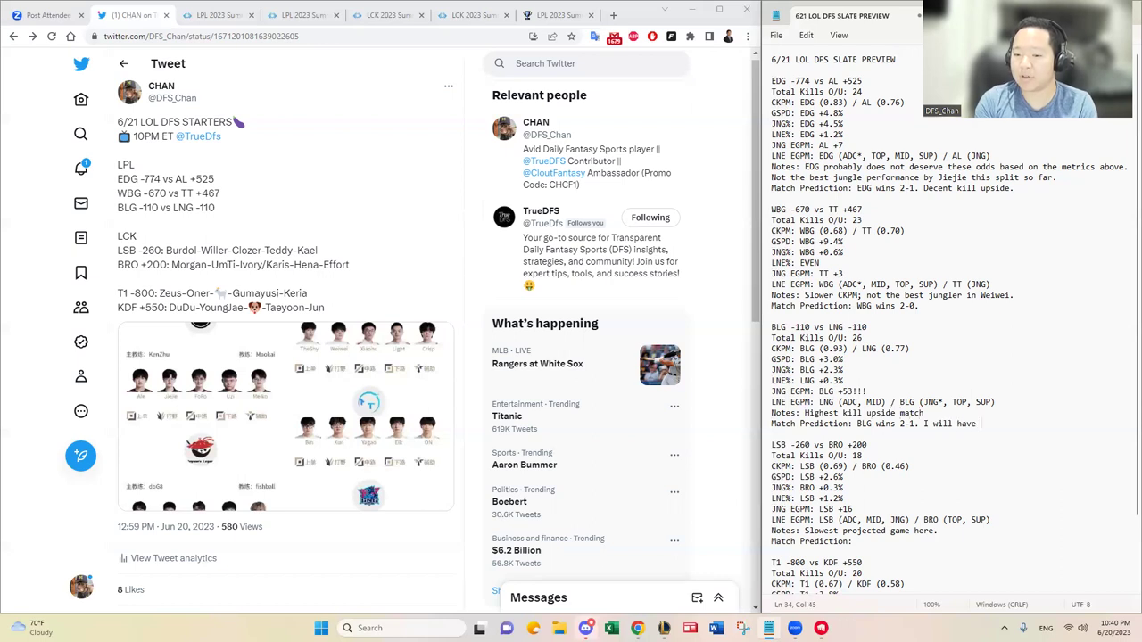
type("exposure to both teams,")
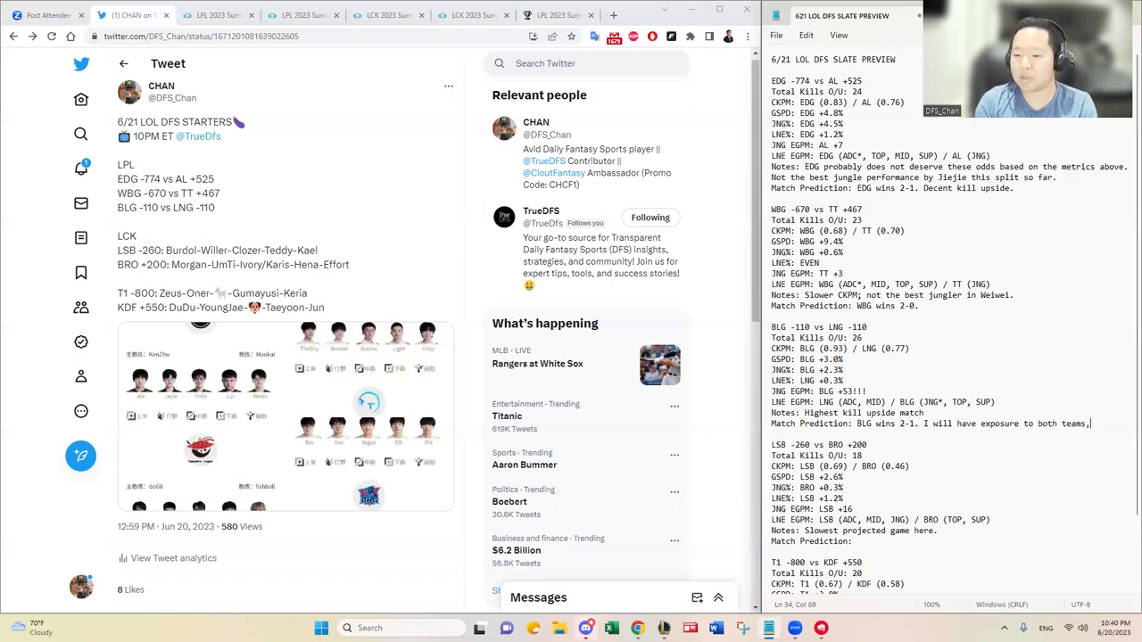
type(" as this is the highest")
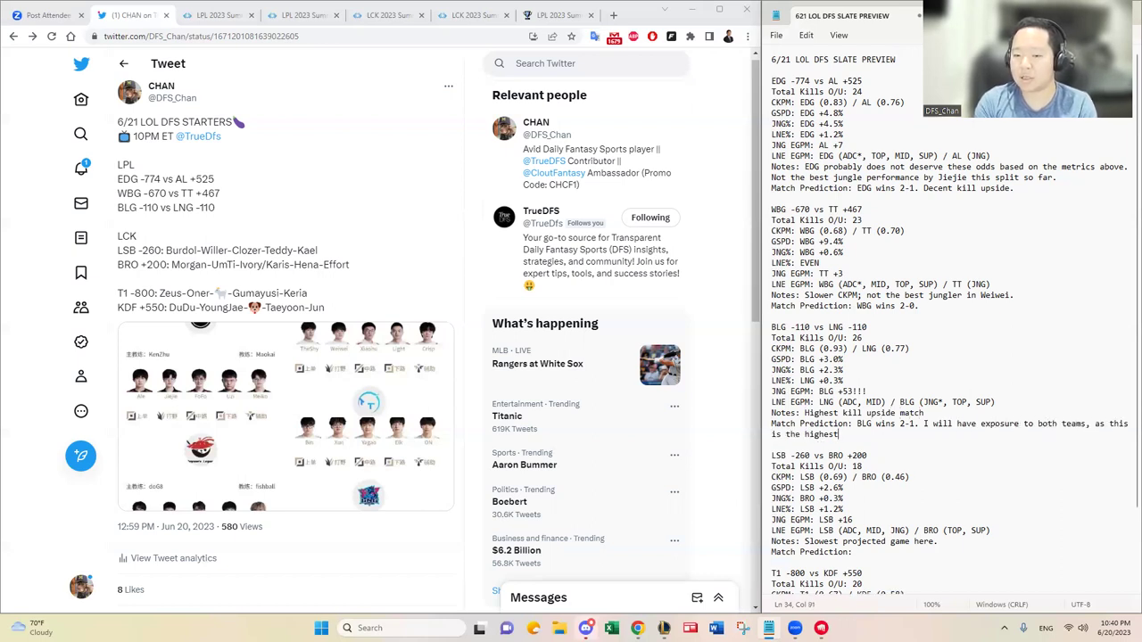
type(" kill upside game")
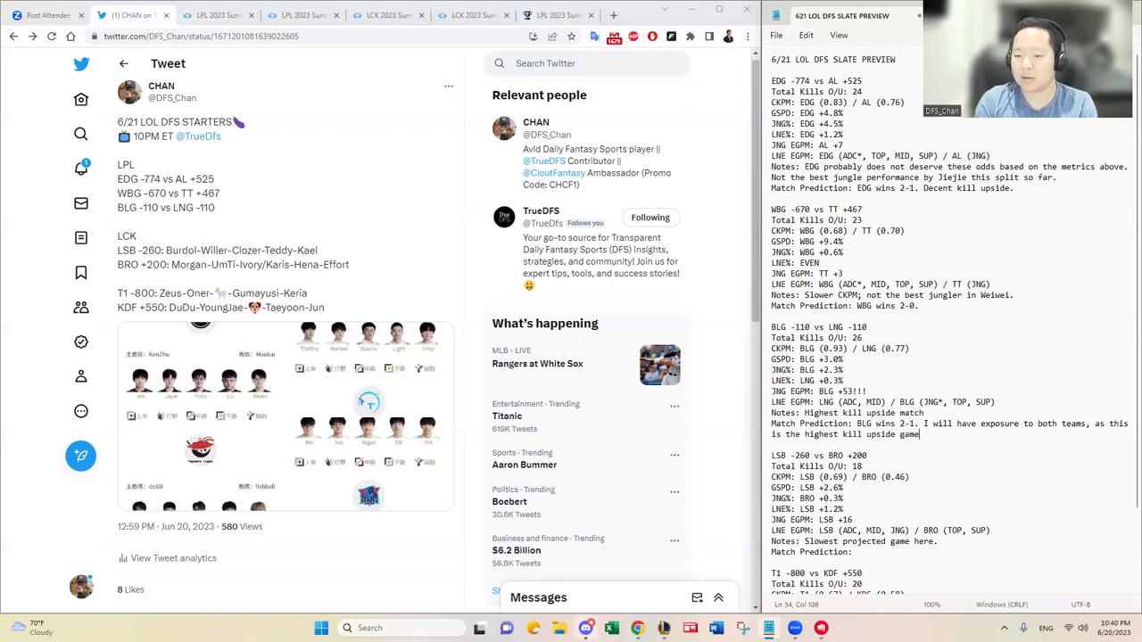
type(" on the slate, ")
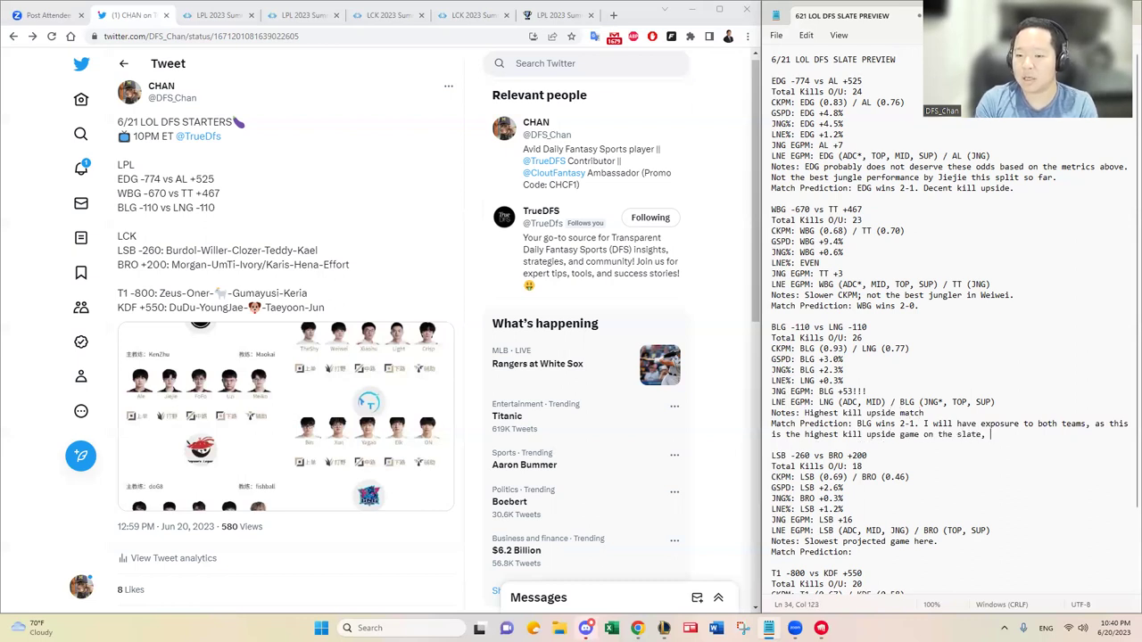
type("and LNG also has some ")
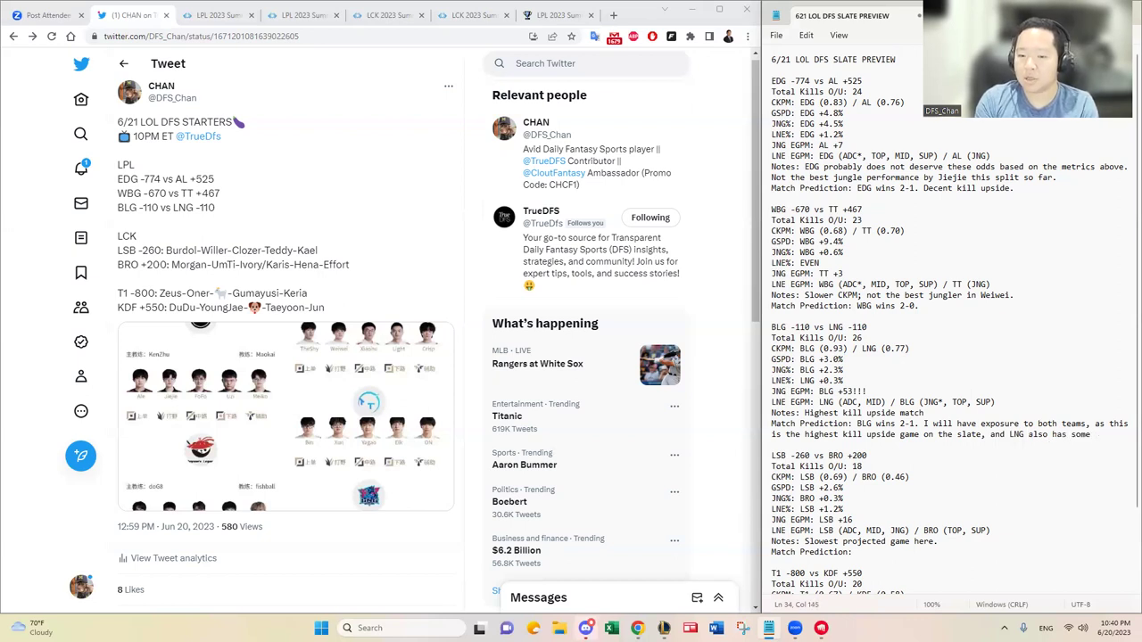
type("EGPM advant")
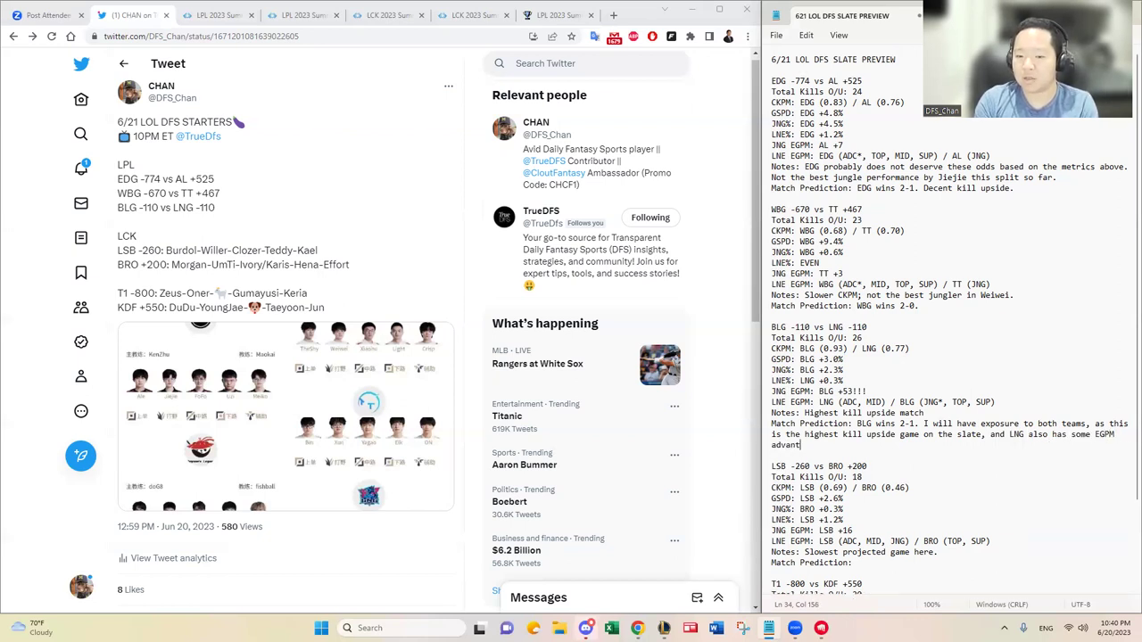
type("ages in ADC/MID pos")
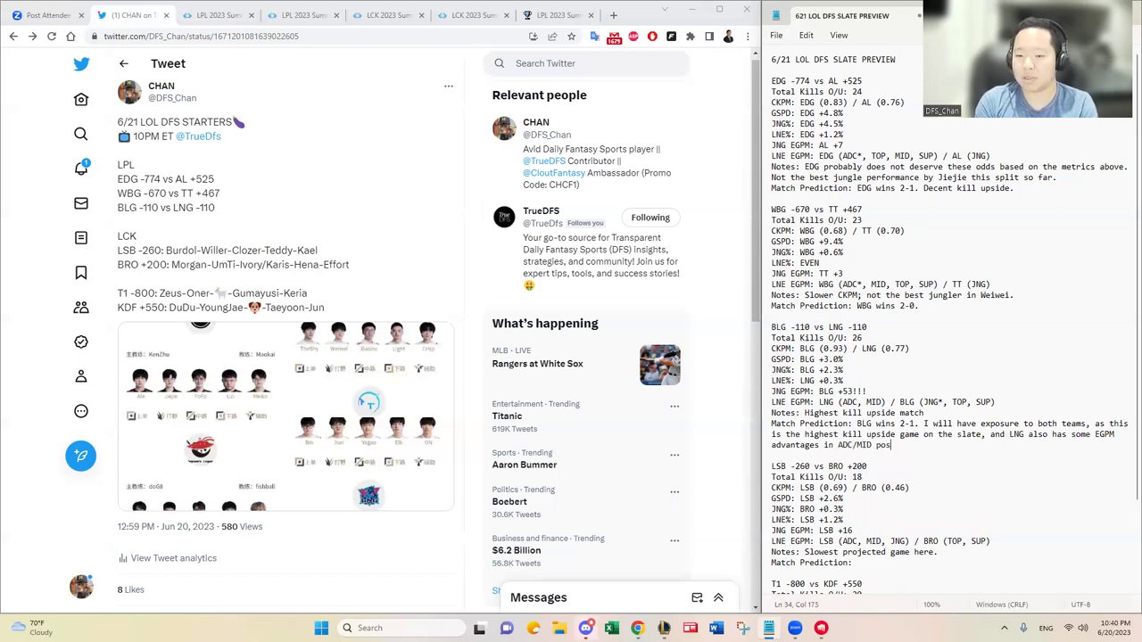
type("itions.")
scroll(945, 447, "down", 2)
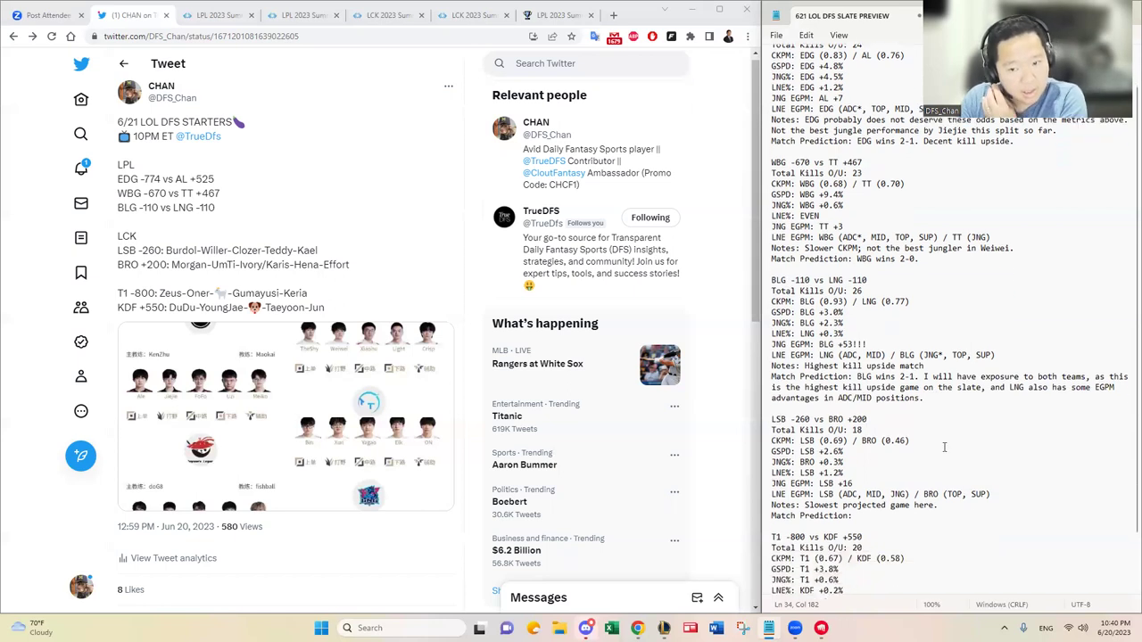
scroll(944, 447, "down", 2)
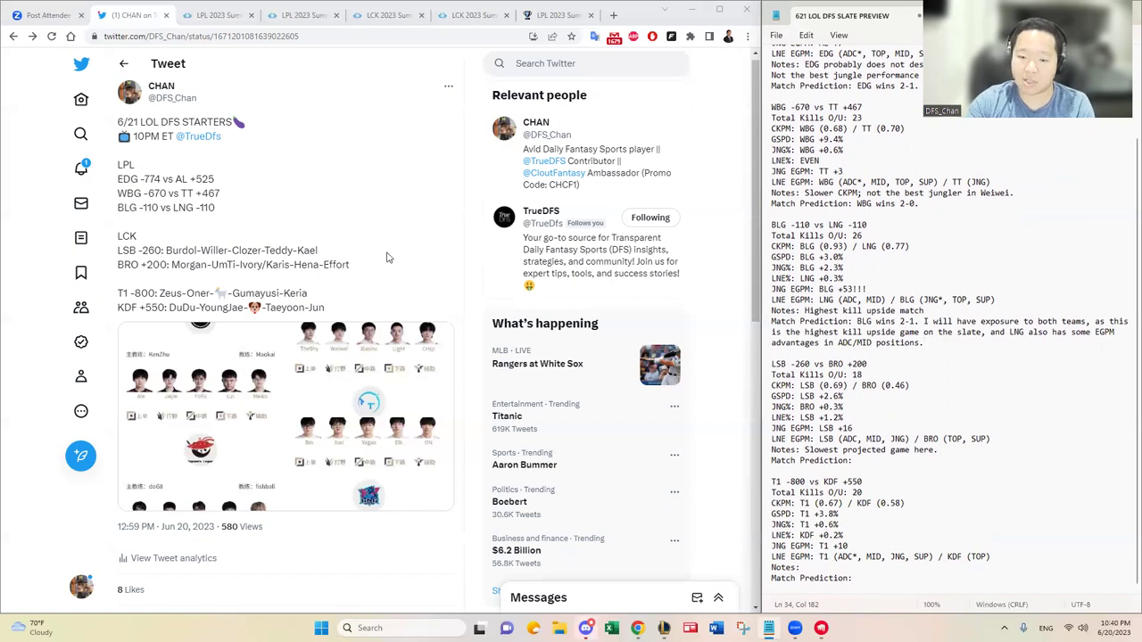
left_click(879, 365)
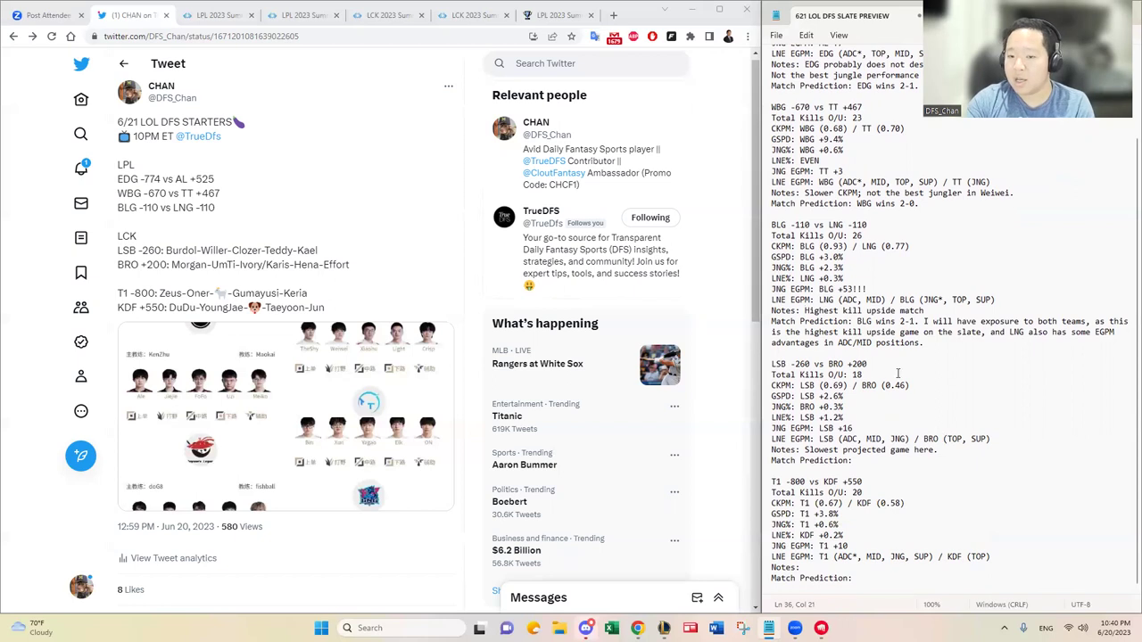
double_click(856, 375)
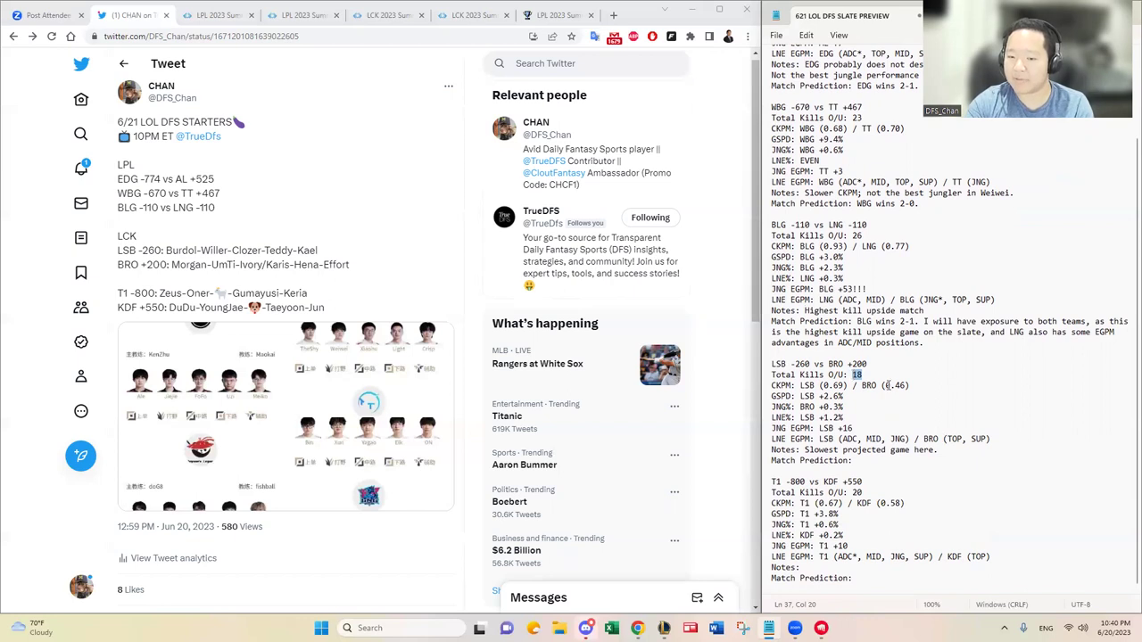
mouse_move(912, 386)
left_mouse_down()
mouse_move(807, 387)
mouse_move(917, 385)
left_mouse_up()
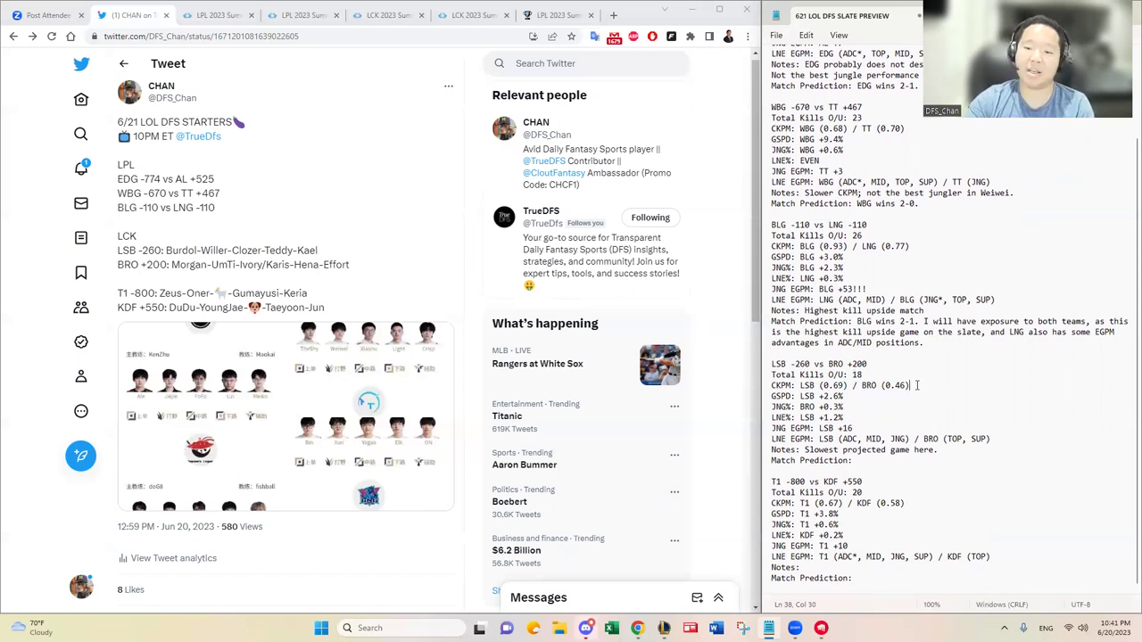
left_click_drag(917, 385, 759, 368)
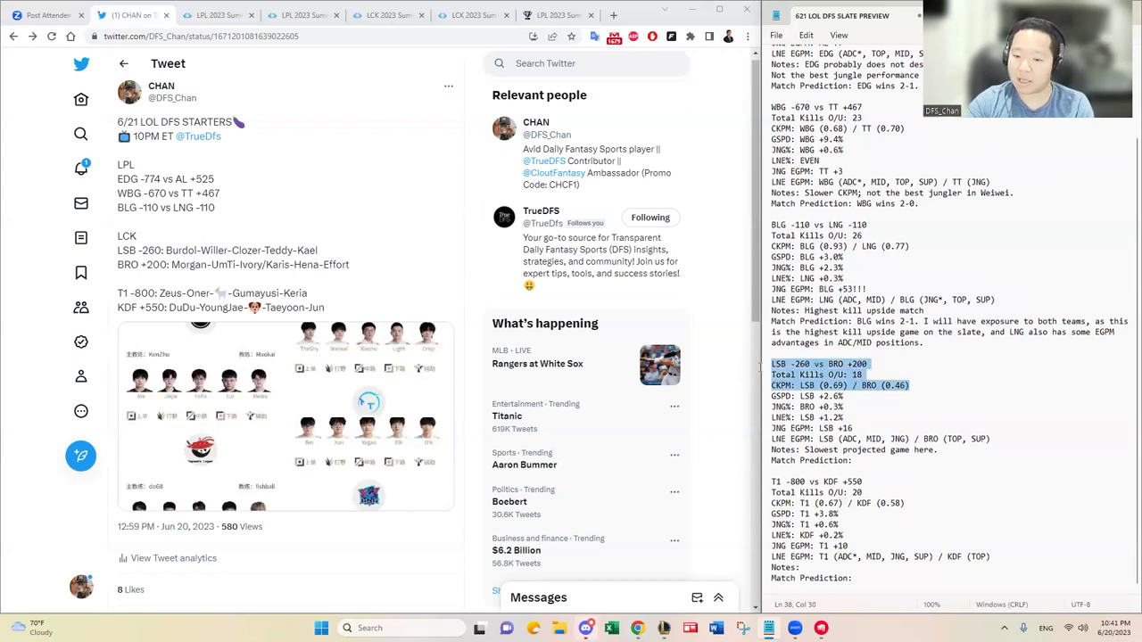
left_click_drag(867, 364, 770, 365)
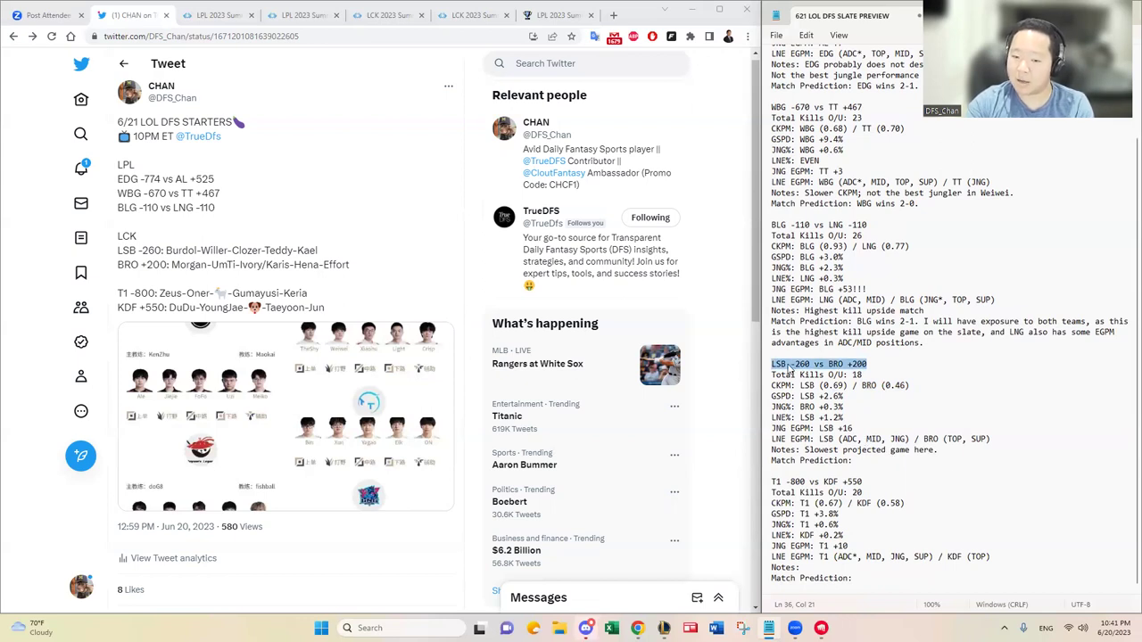
left_click(793, 369)
left_click_drag(765, 365, 774, 370)
left_click(801, 364)
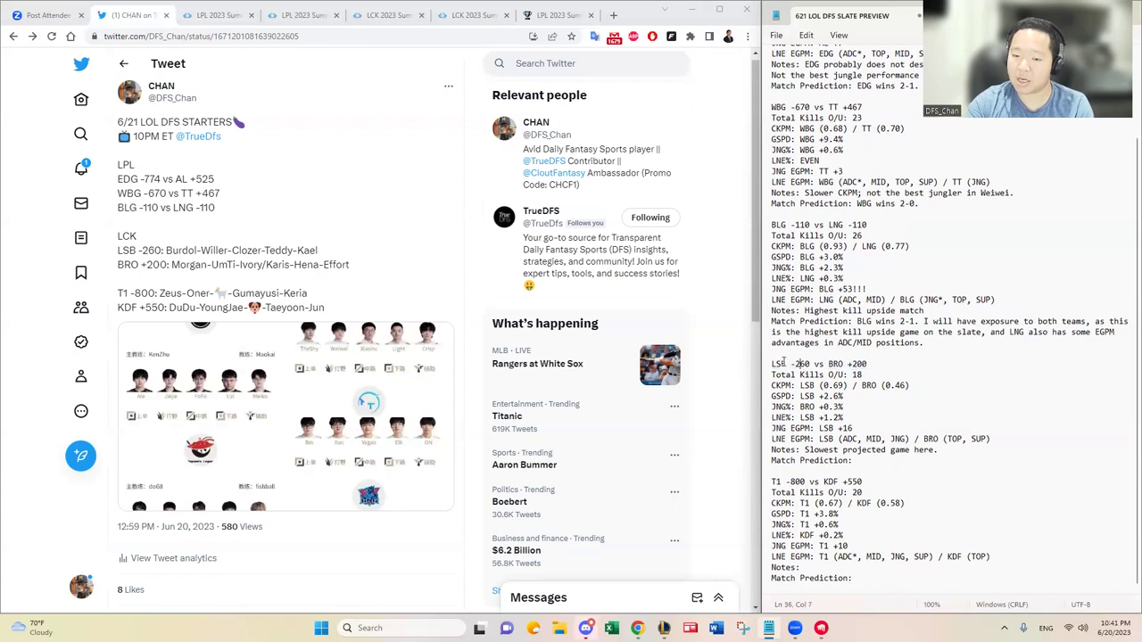
left_click_drag(772, 364, 867, 365)
left_click(868, 364)
left_click_drag(990, 440, 863, 438)
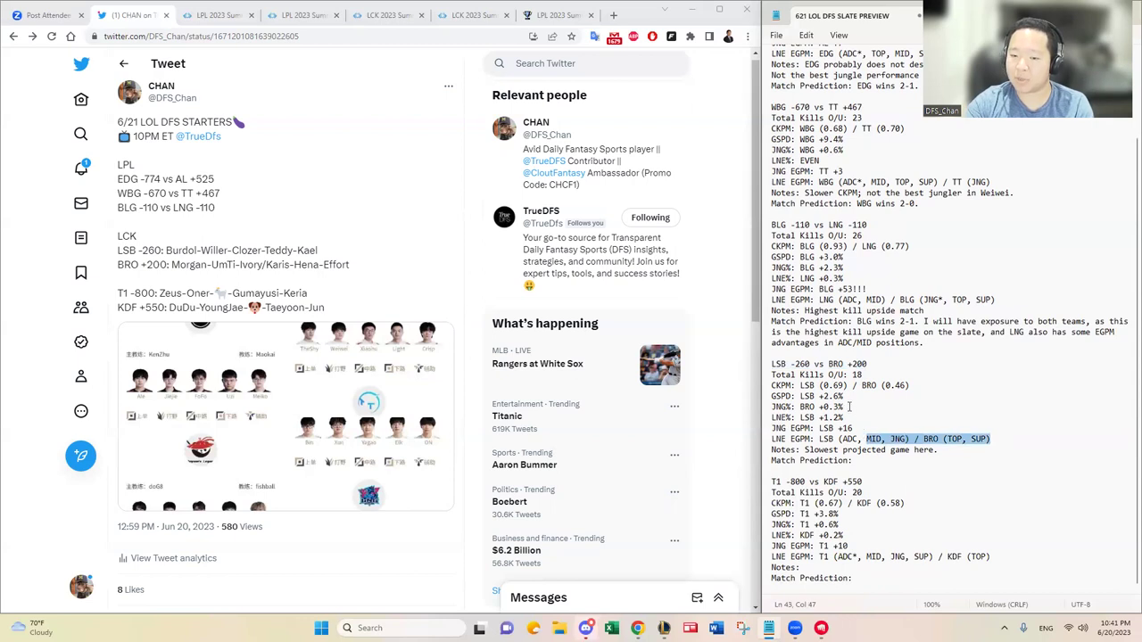
left_click_drag(800, 407, 844, 407)
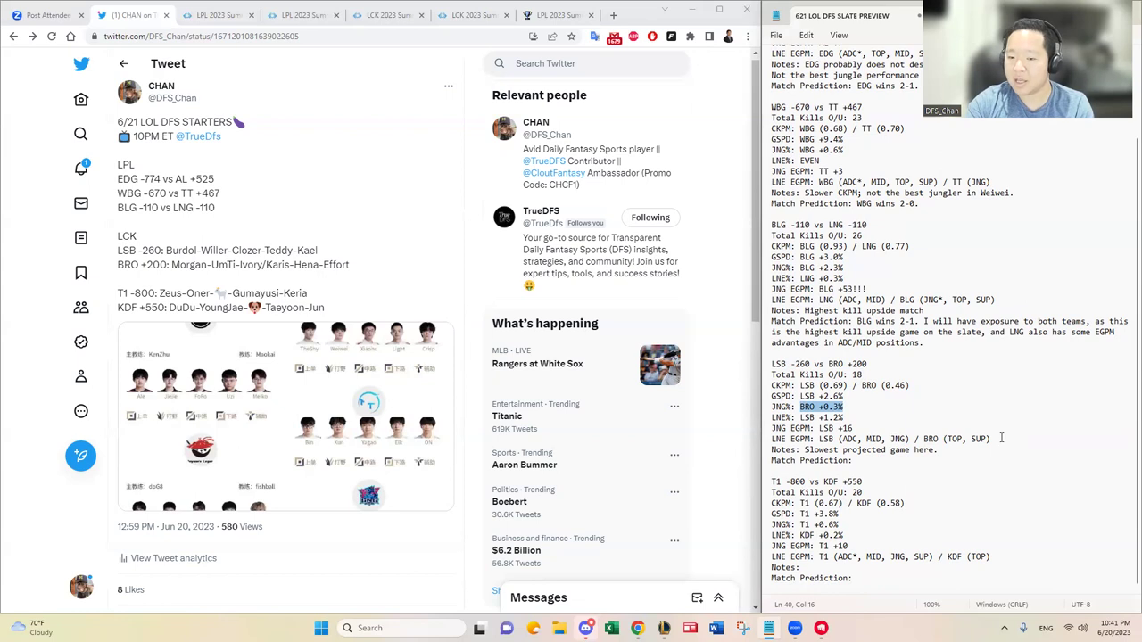
left_click_drag(1001, 441, 950, 438)
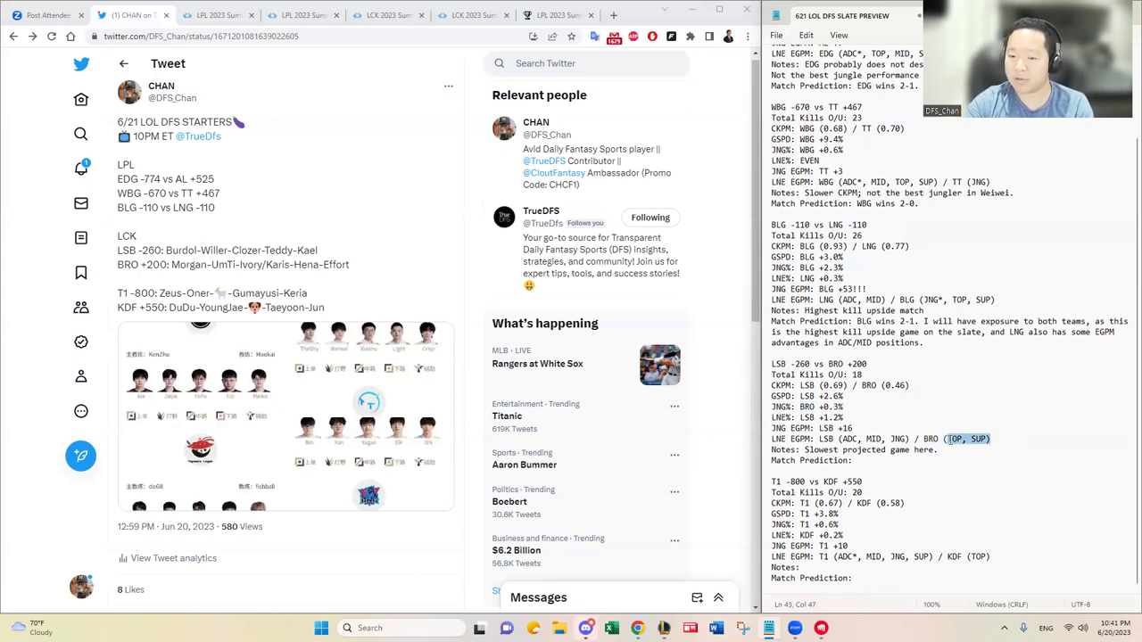
left_click(971, 461)
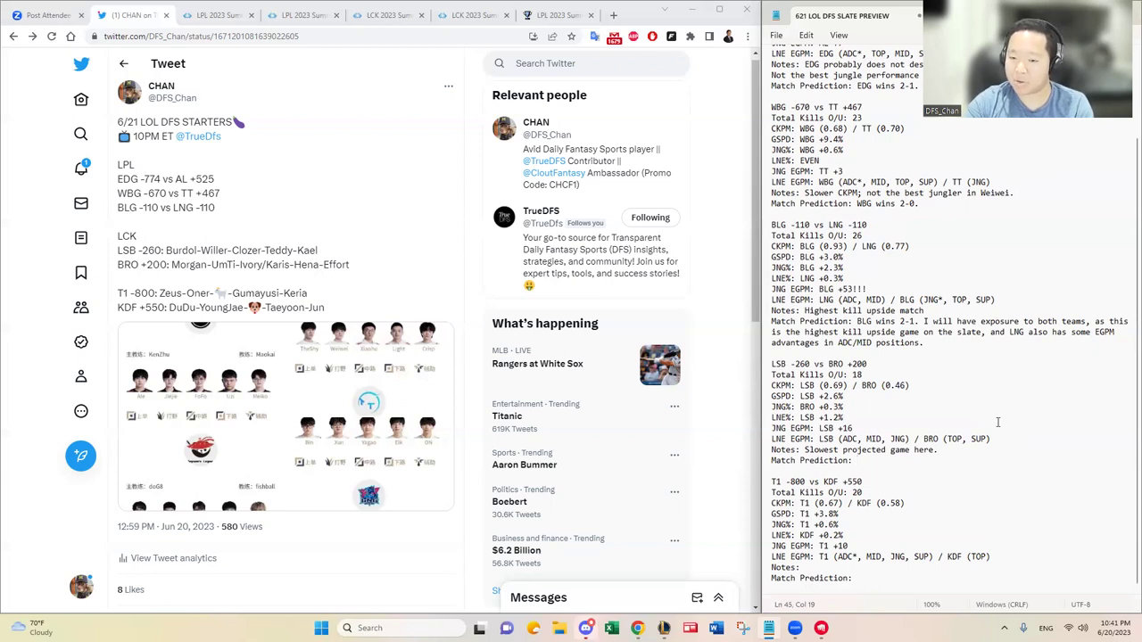
left_click_drag(908, 439, 890, 439)
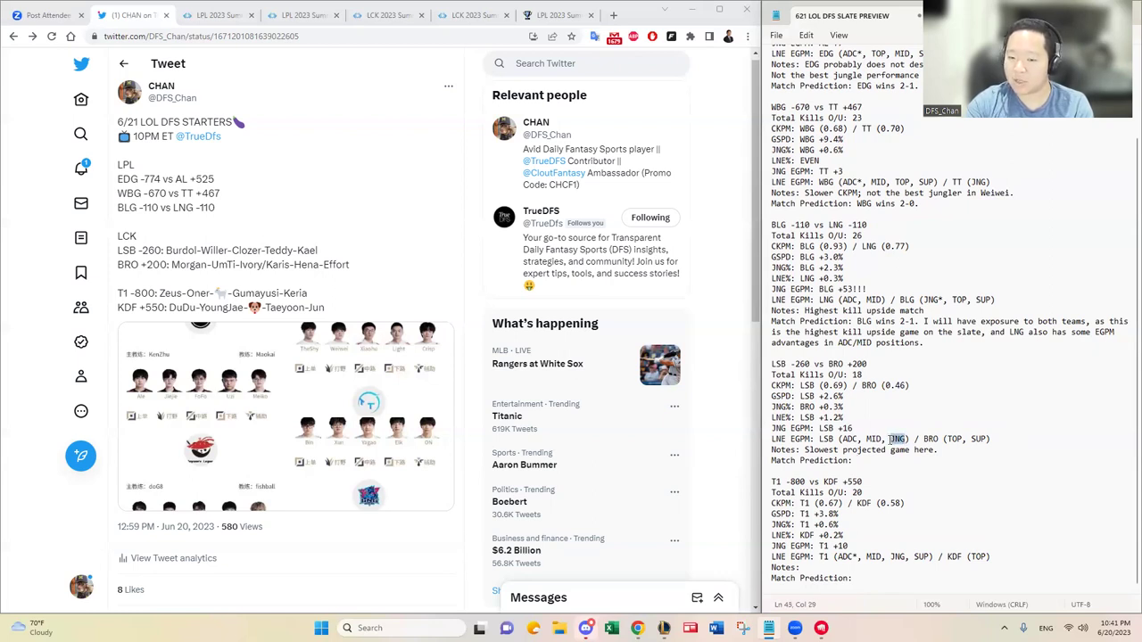
left_click_drag(853, 428, 819, 430)
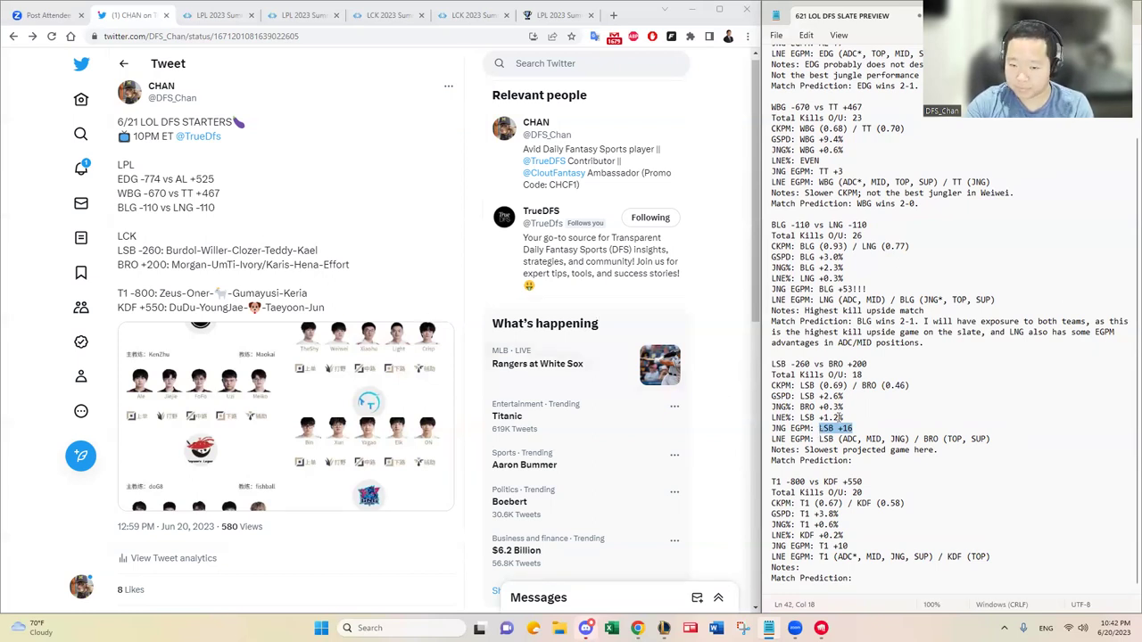
- Add to the LSB vs BRO notes that Ivory will likely start at MID for BRO, though Karis might play
left_click(943, 454)
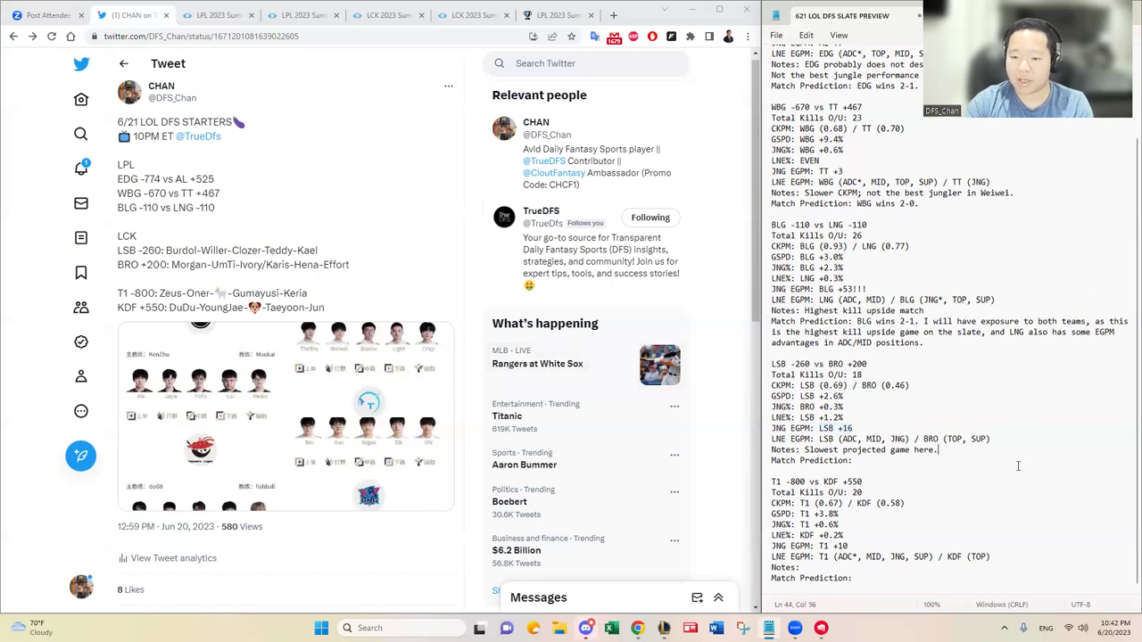
type("Ivory ")
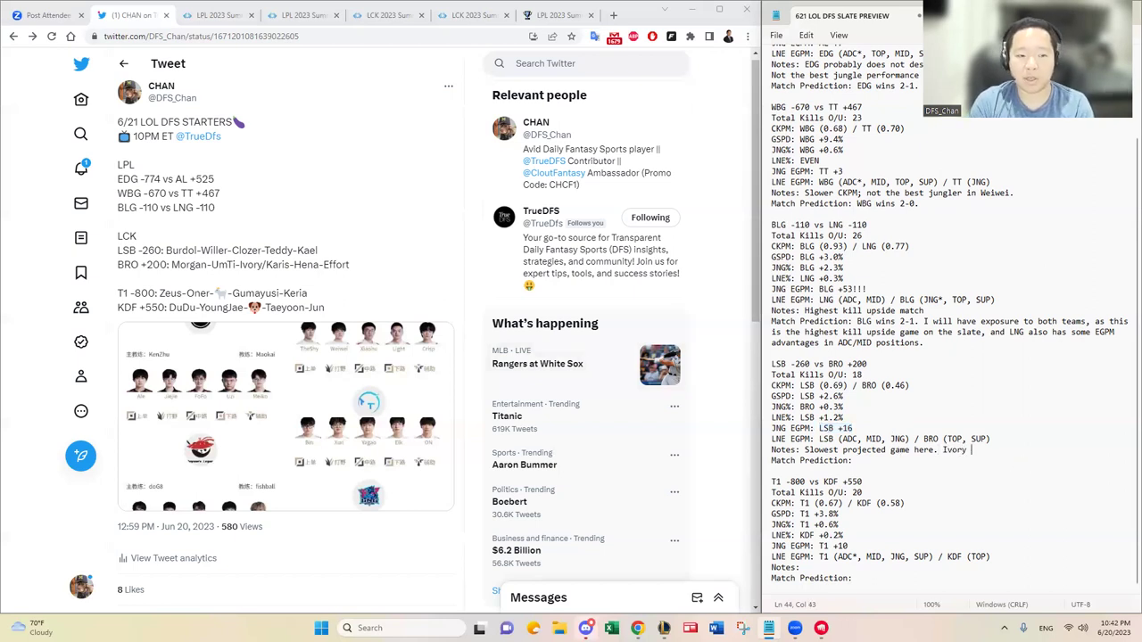
type("will most likely st")
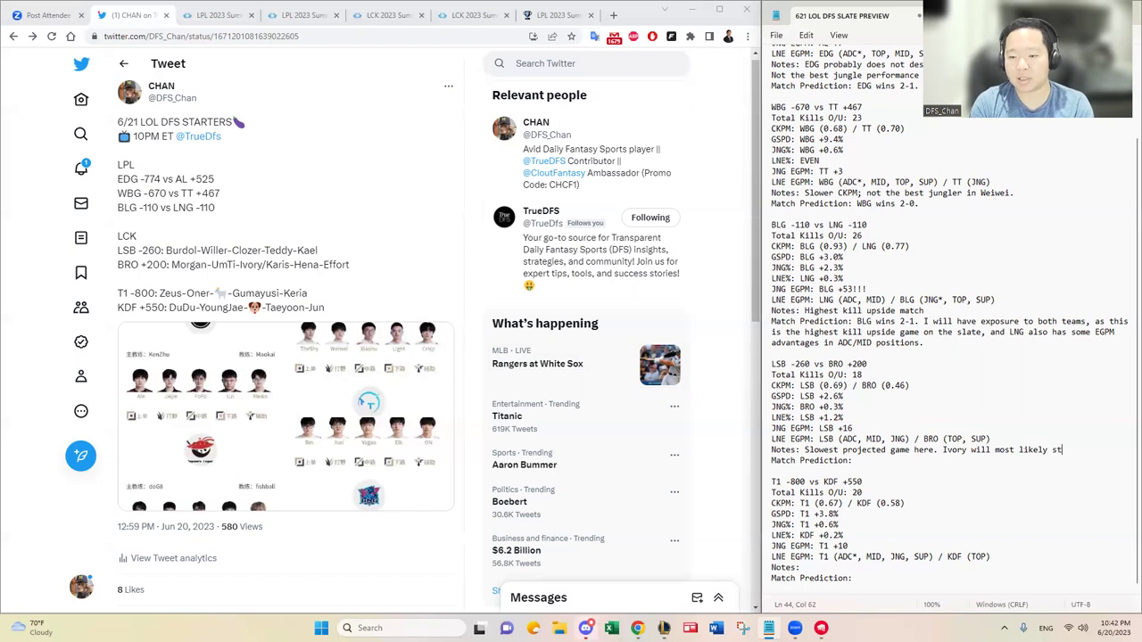
type("art for BRO ")
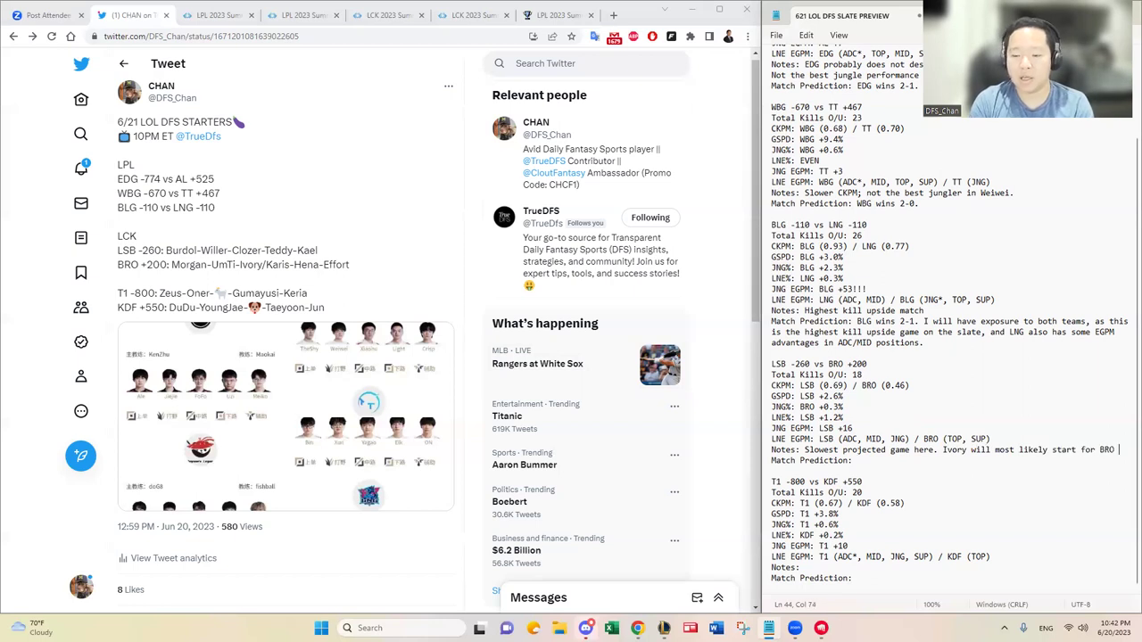
type("at MID, but")
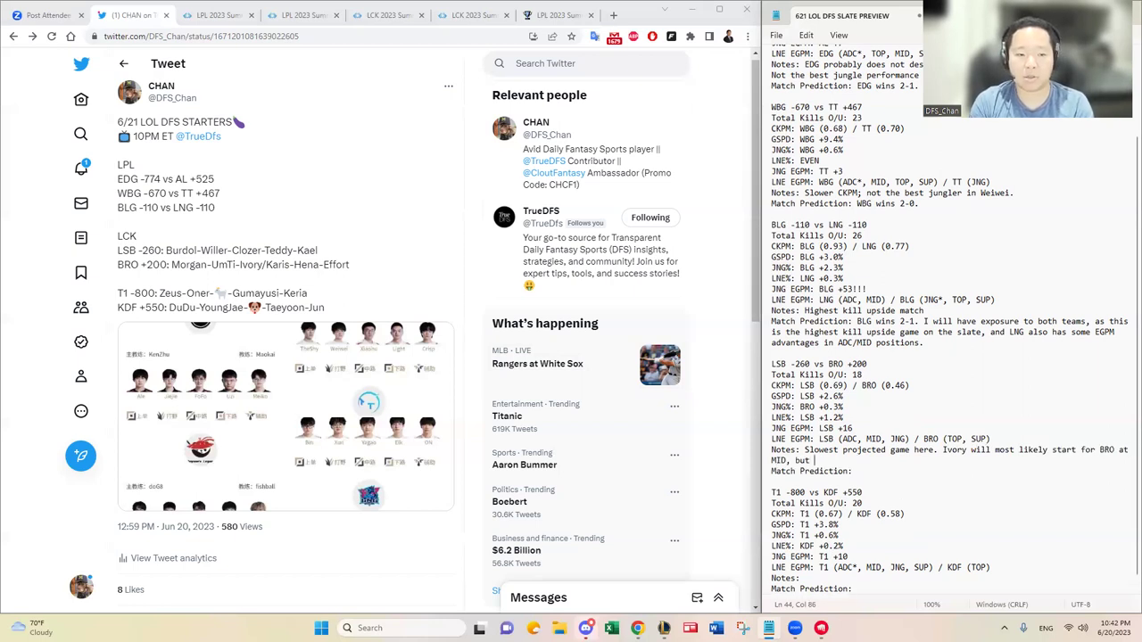
type(" it is possible Kar")
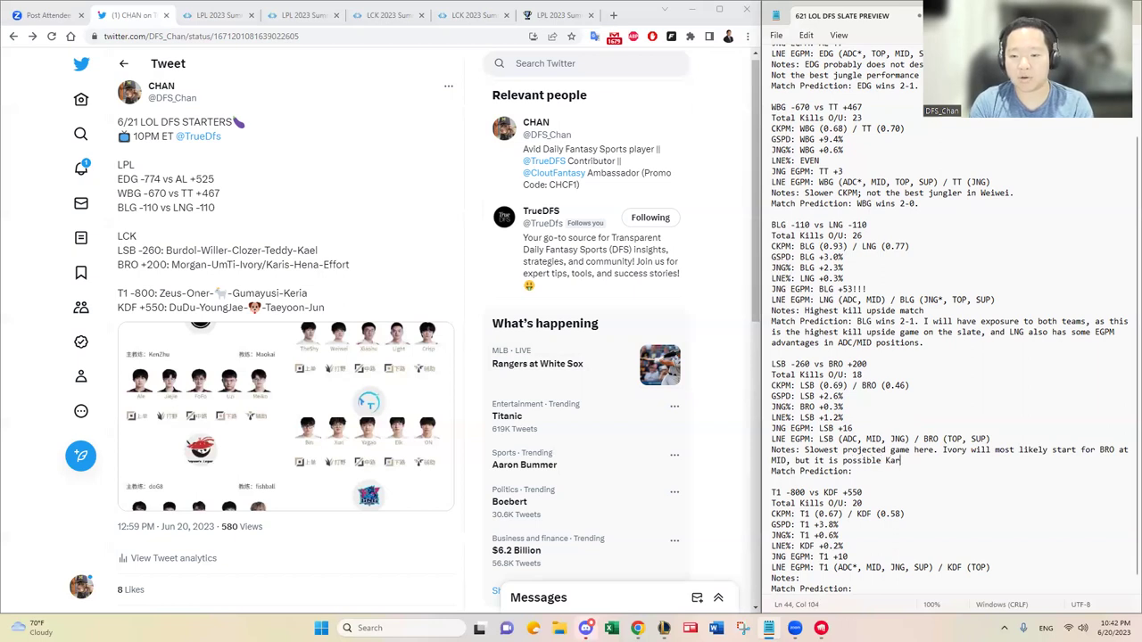
type("is plays.  ")
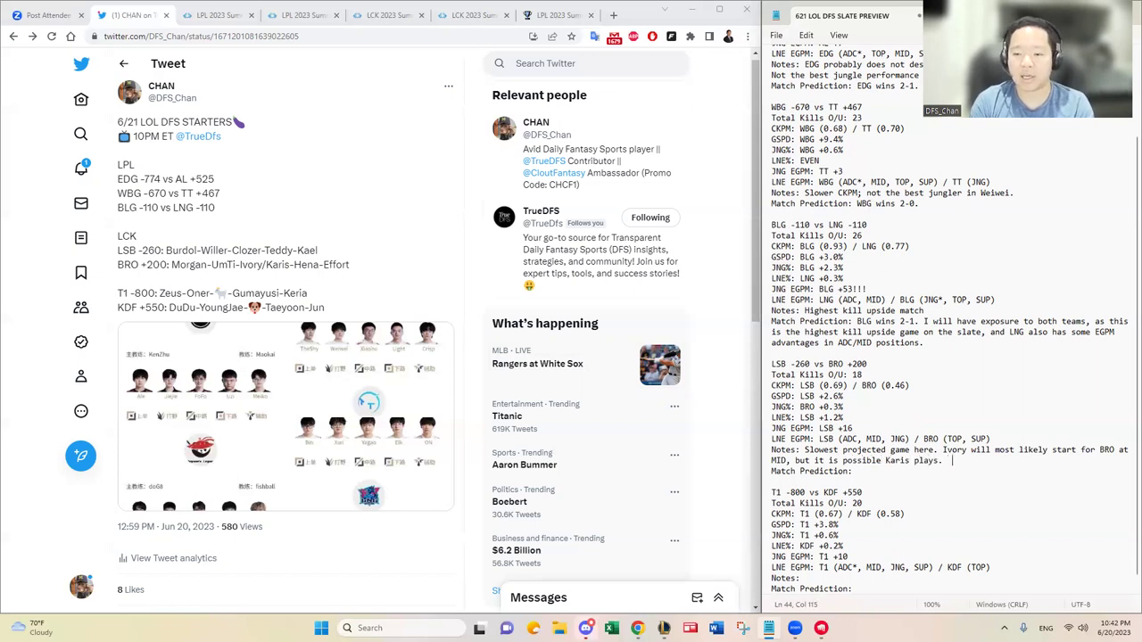
type("Karis")
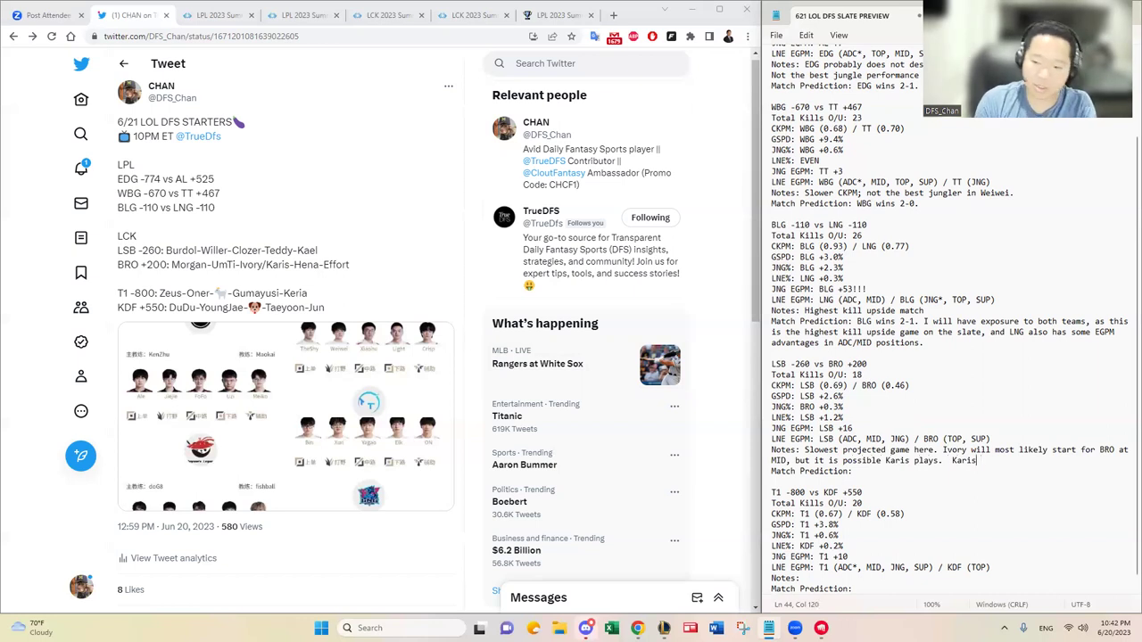
key("BackSpace")
key("BackSpace")
key("BackSpace")
key("BackSpace")
key("BackSpace")
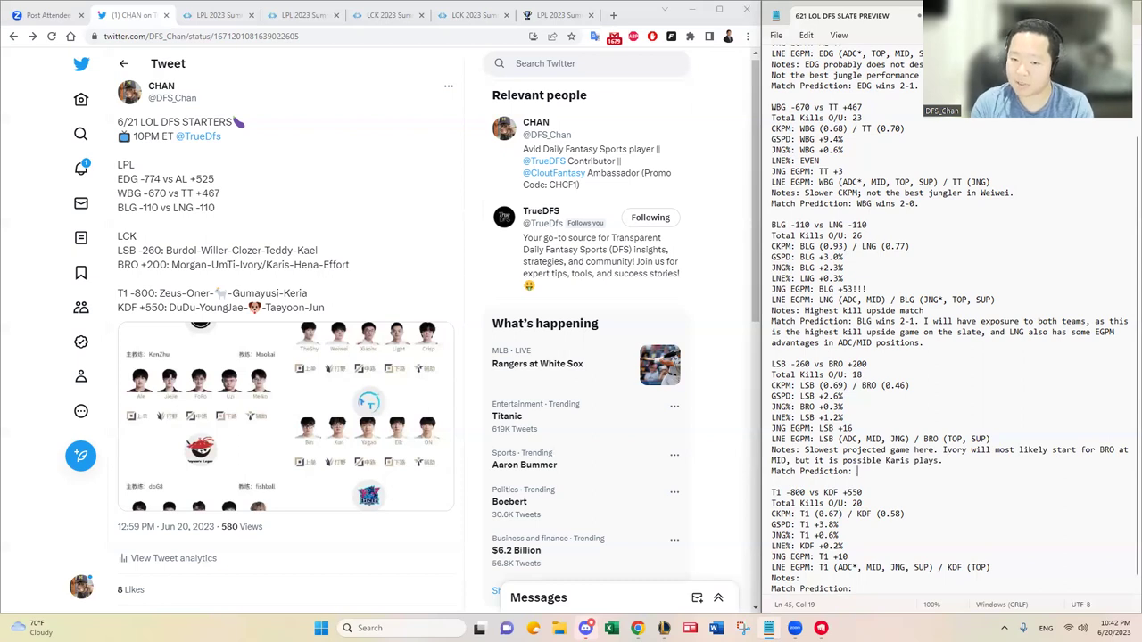
- Write the LSB vs BRO prediction as 'LSB wins 2-1. LSB/BRO in the TEAM slot? Low kill upside.'
type("LSB/BRO in the T")
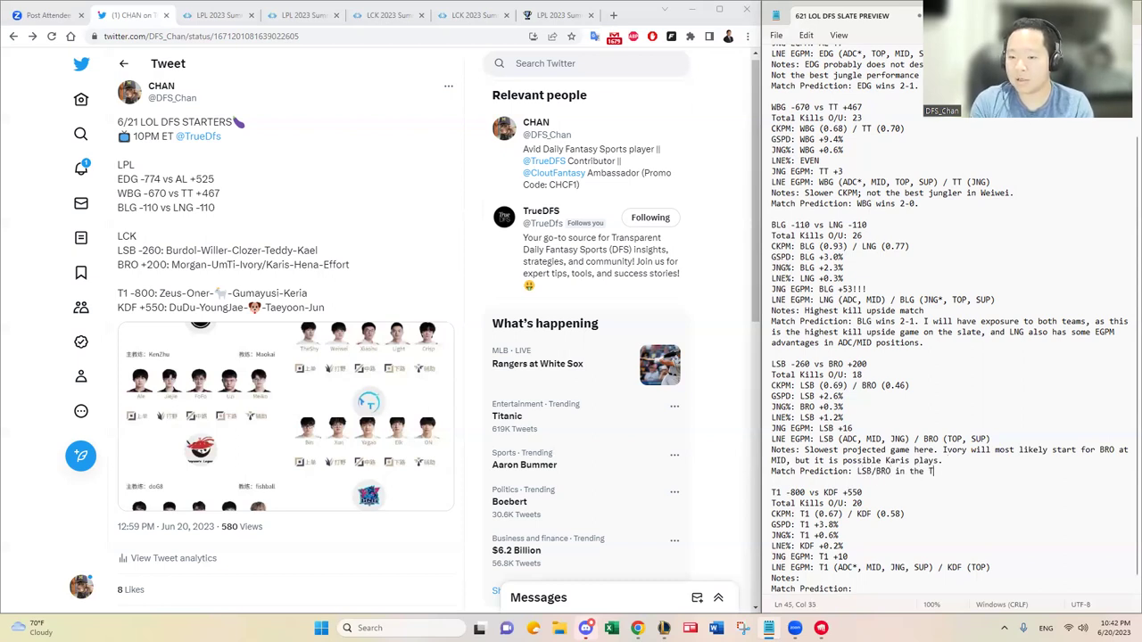
type("EAM slot?")
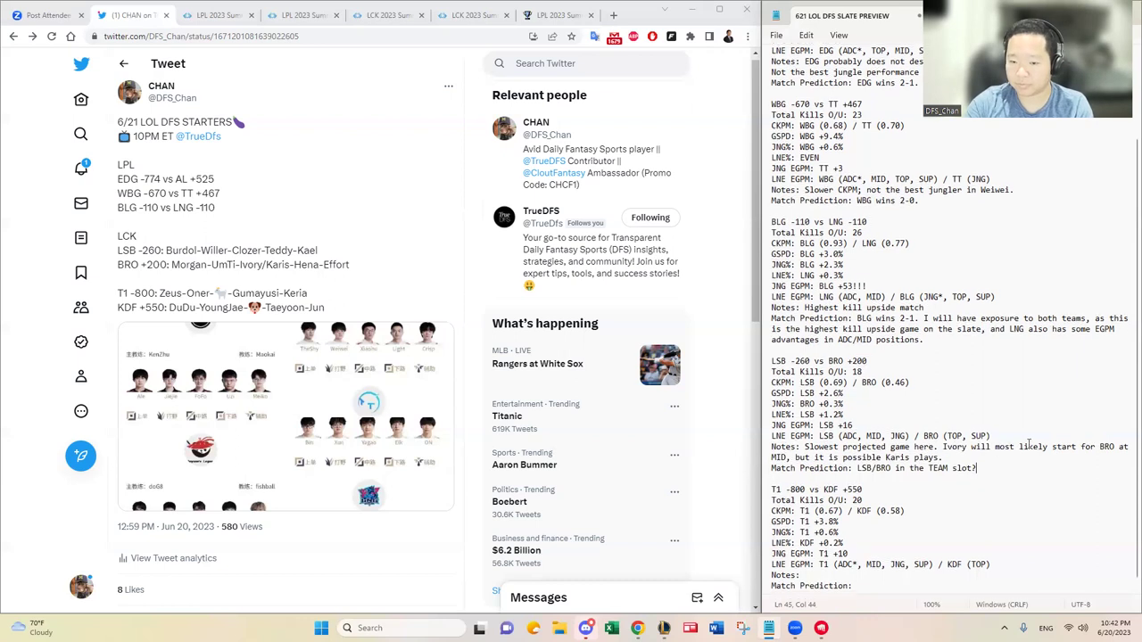
scroll(982, 444, "down", 1)
key("ctrl+Left")
key("ctrl+Left")
key("ctrl+Left")
key("ctrl+Left")
key("ctrl+Left")
key("ctrl+Left")
key("ctrl+Left")
key("ctrl+Left")
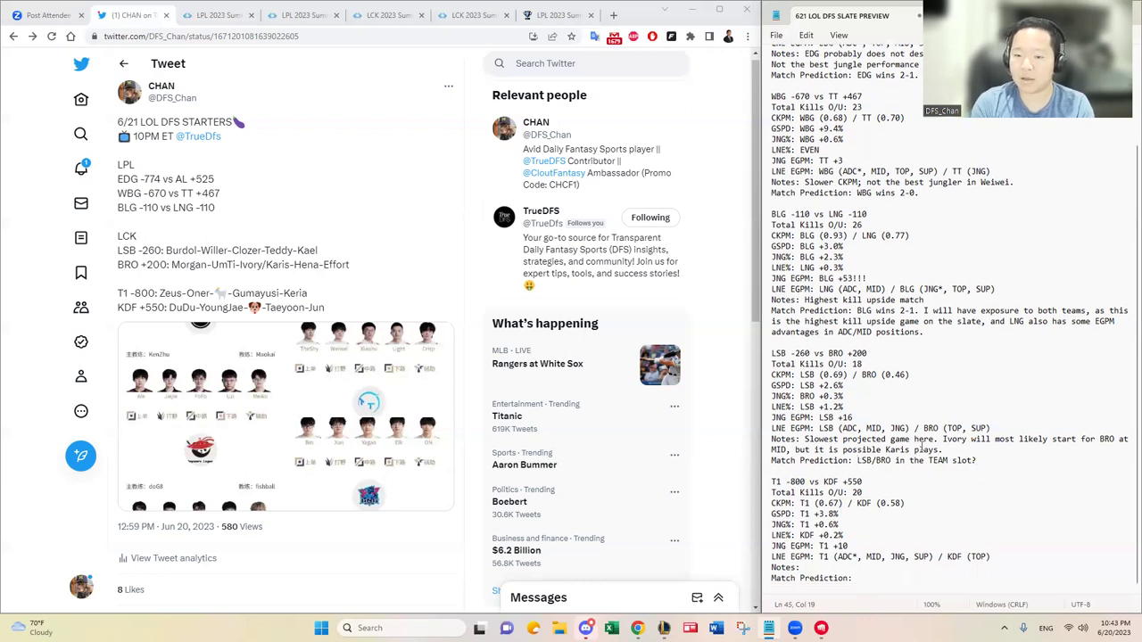
type("LSB wins 2-1.")
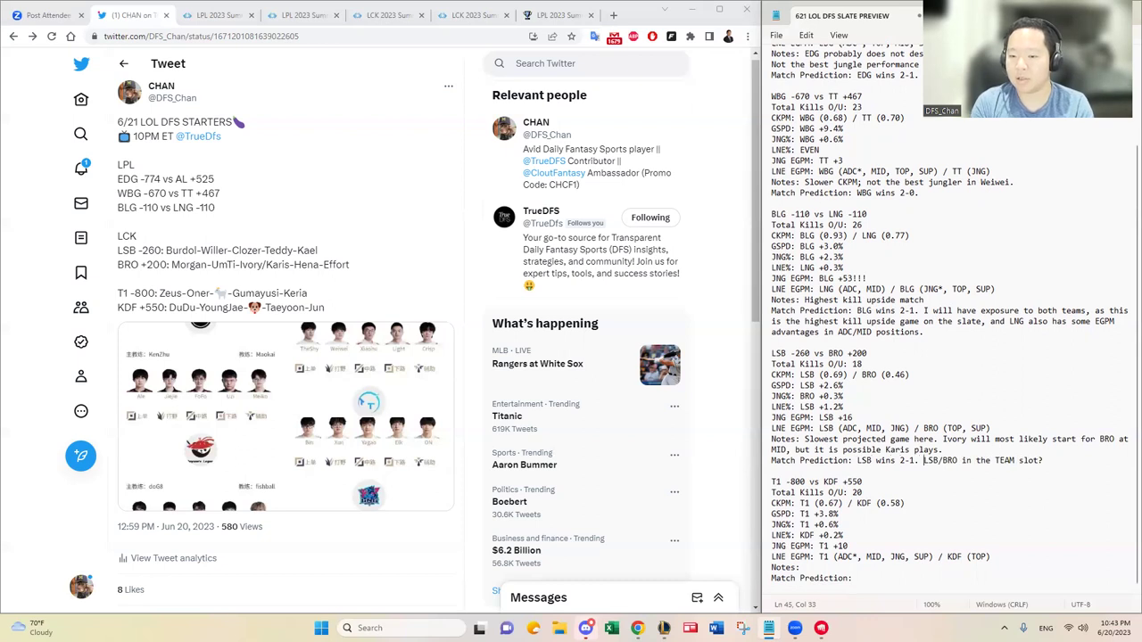
key("End")
type("Low ")
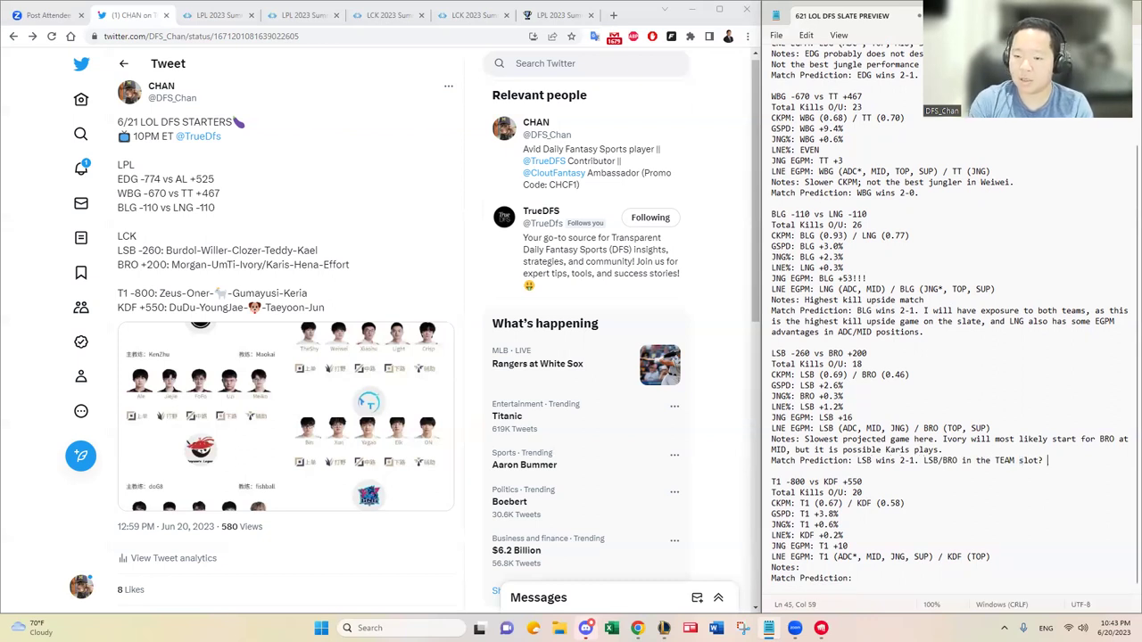
type("kill upside.")
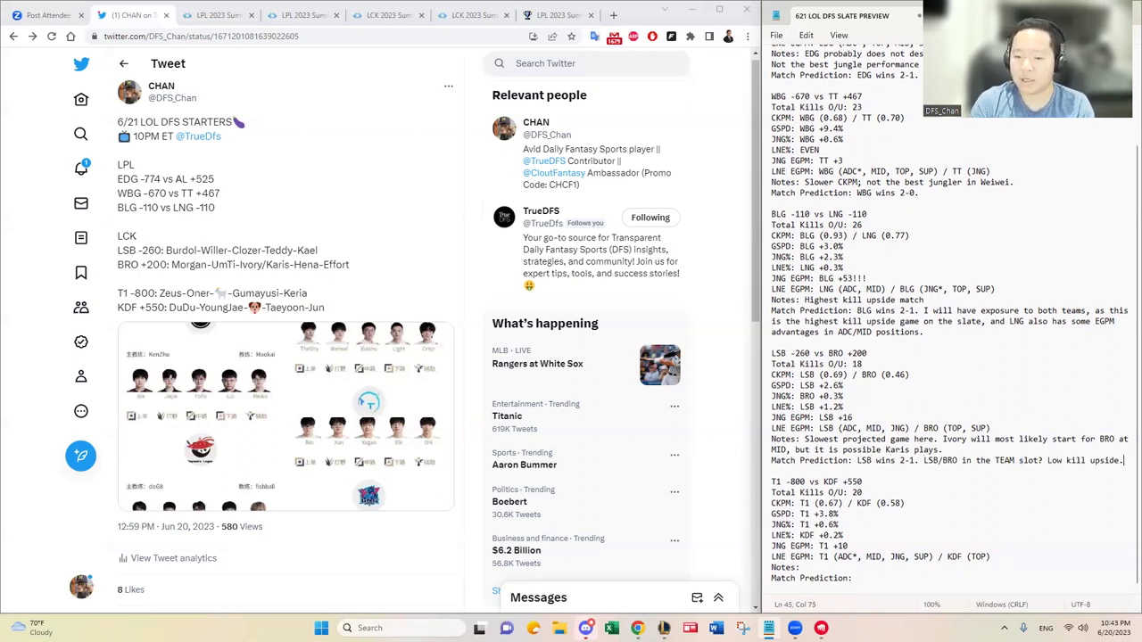
left_click(970, 482)
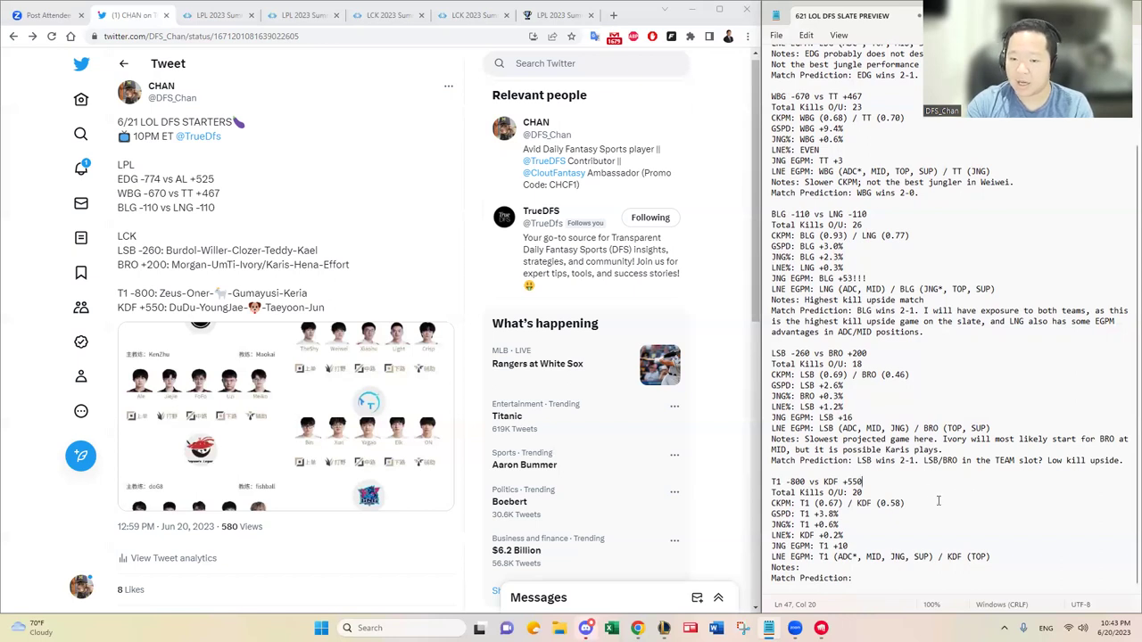
scroll(937, 498, "up", 4)
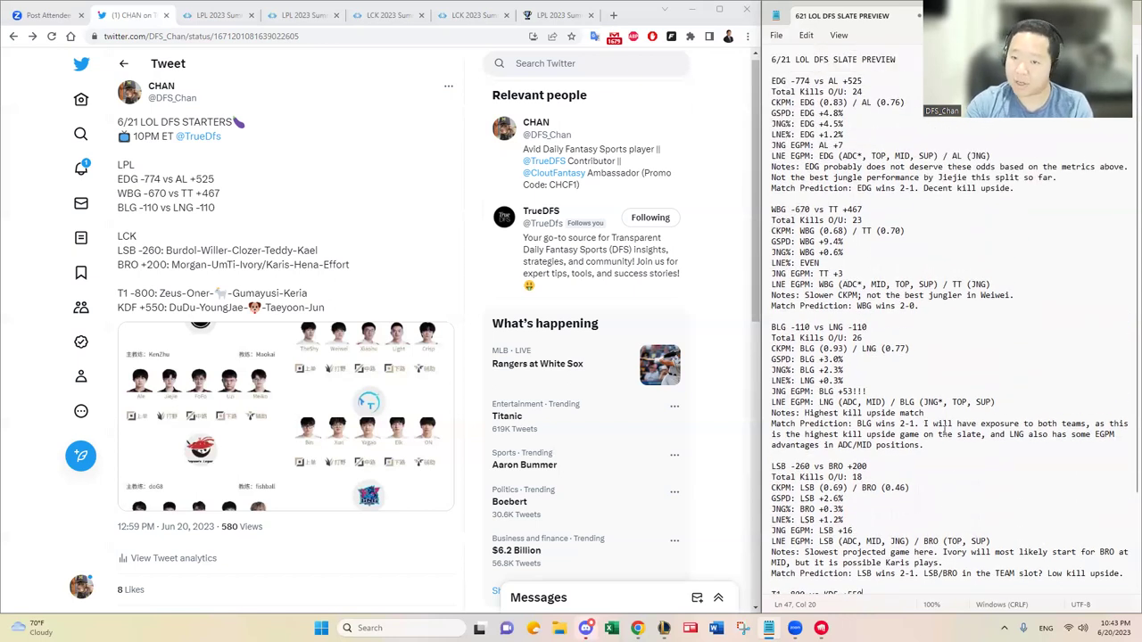
scroll(954, 462, "down", 3)
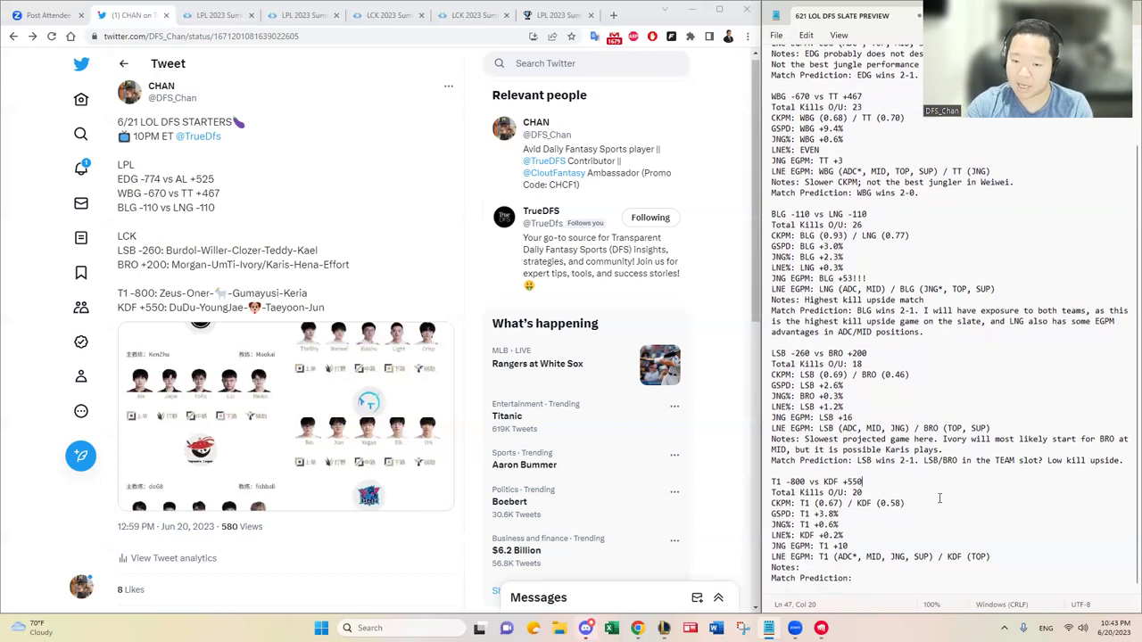
left_click(936, 492)
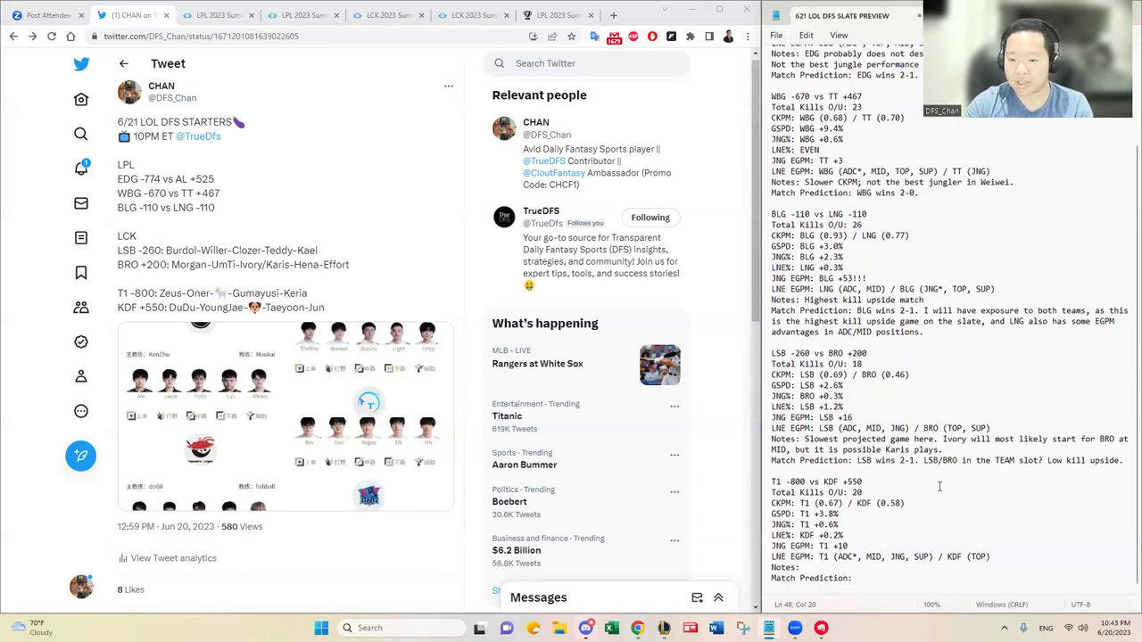
scroll(955, 491, "up", 4)
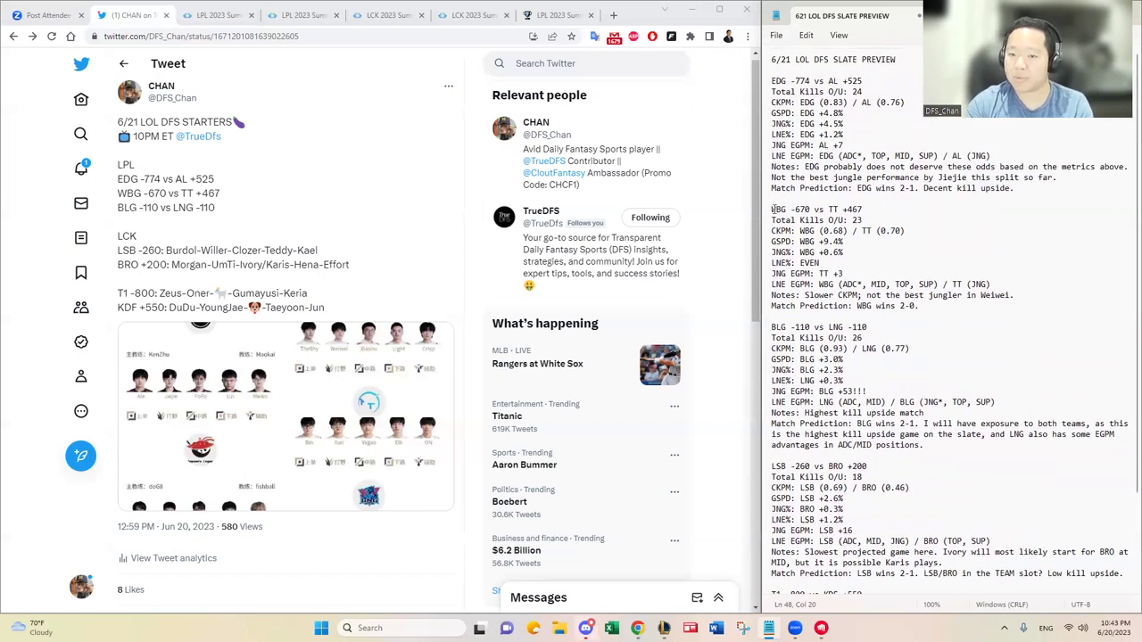
left_click_drag(773, 208, 873, 221)
key("Down")
key("Down")
key("Down")
key("Down")
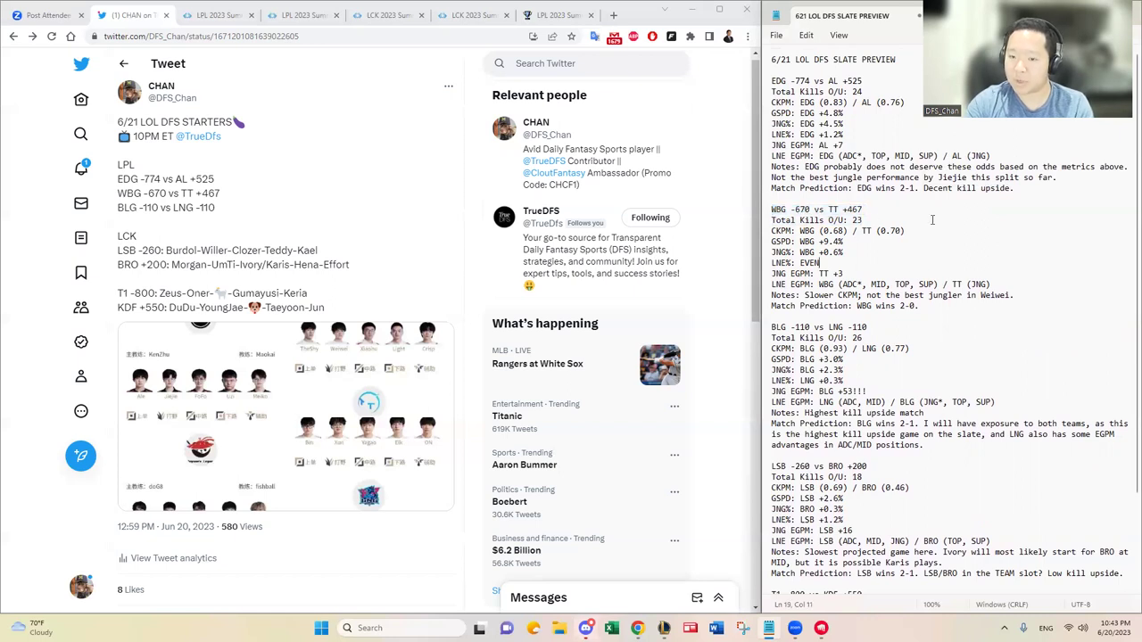
scroll(910, 360, "down", 3)
left_click(924, 501)
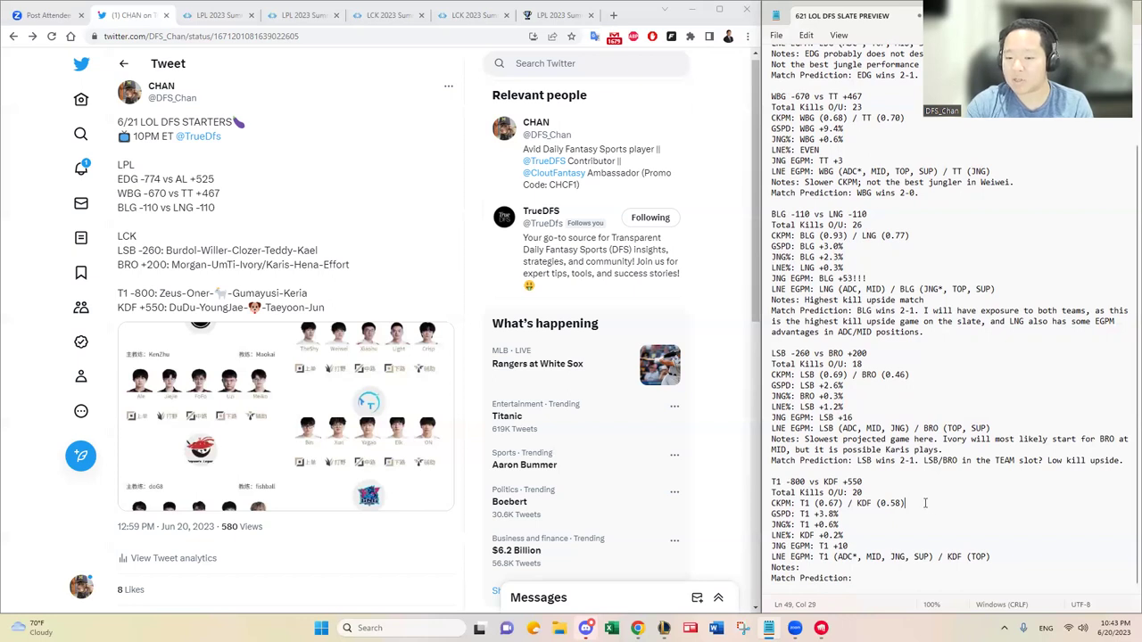
left_click_drag(925, 503, 801, 507)
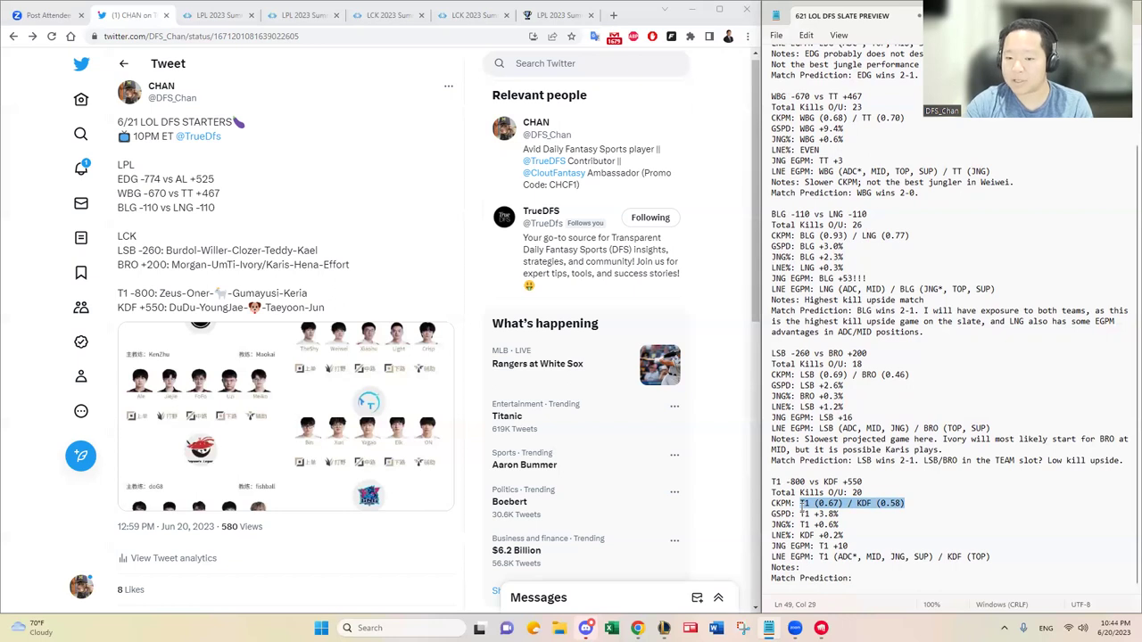
left_click_drag(801, 506, 773, 505)
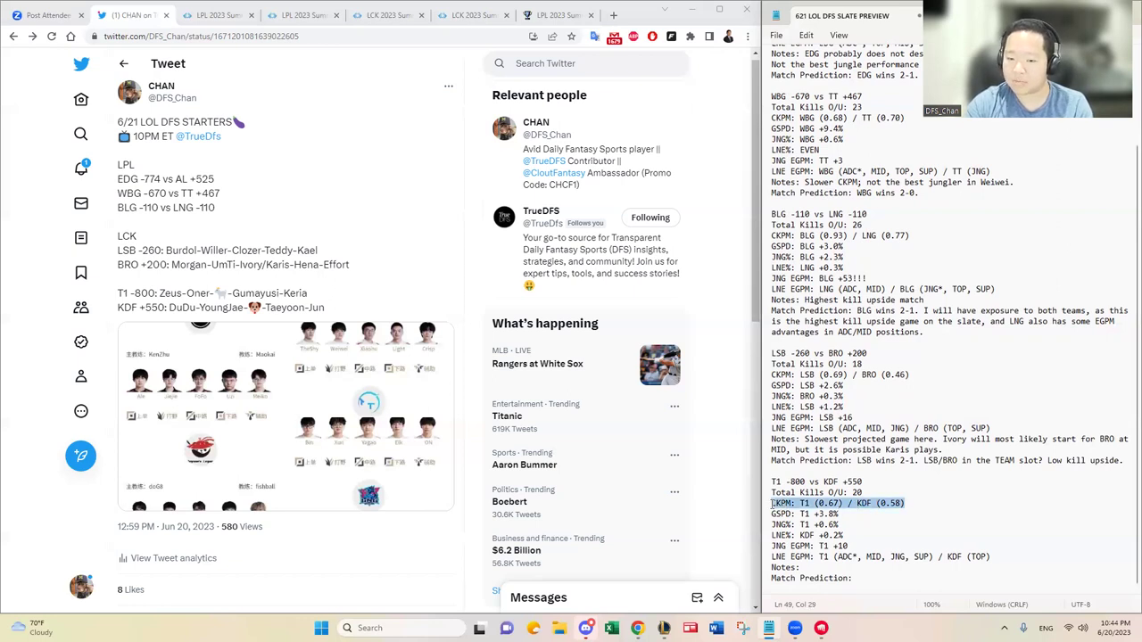
left_click(871, 515)
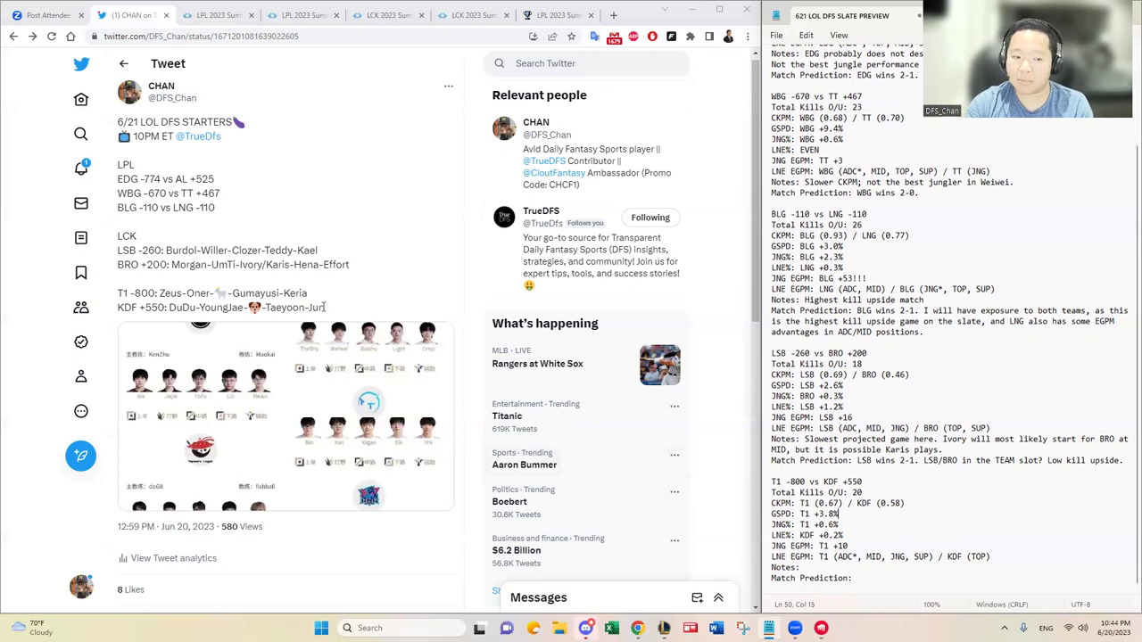
left_click_drag(332, 307, 197, 308)
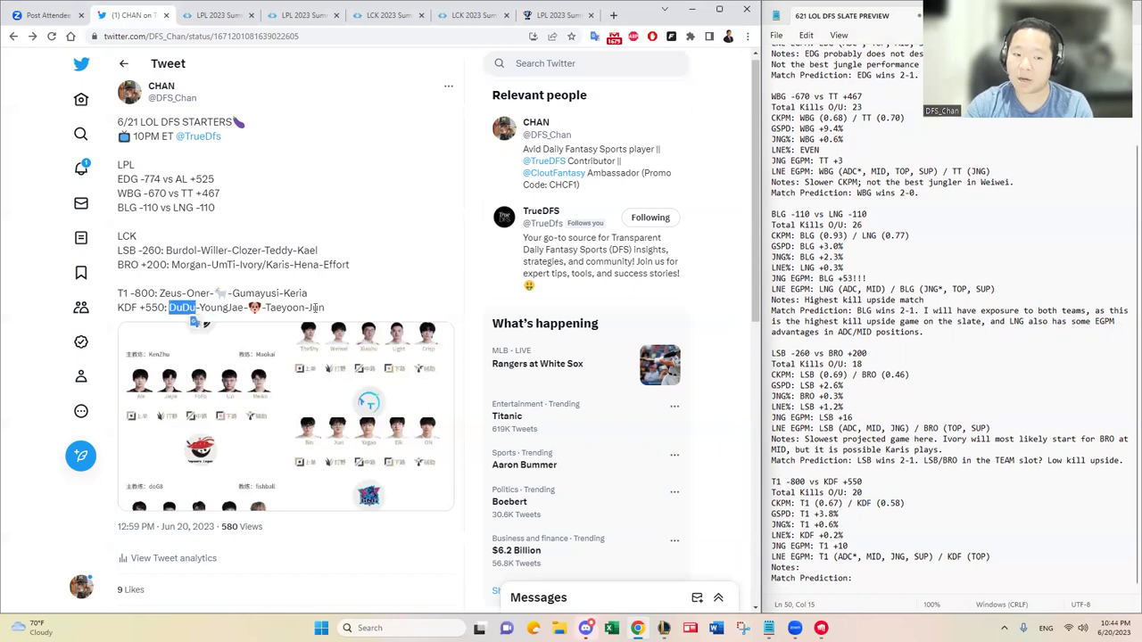
left_click(330, 309)
left_click_drag(200, 308, 244, 307)
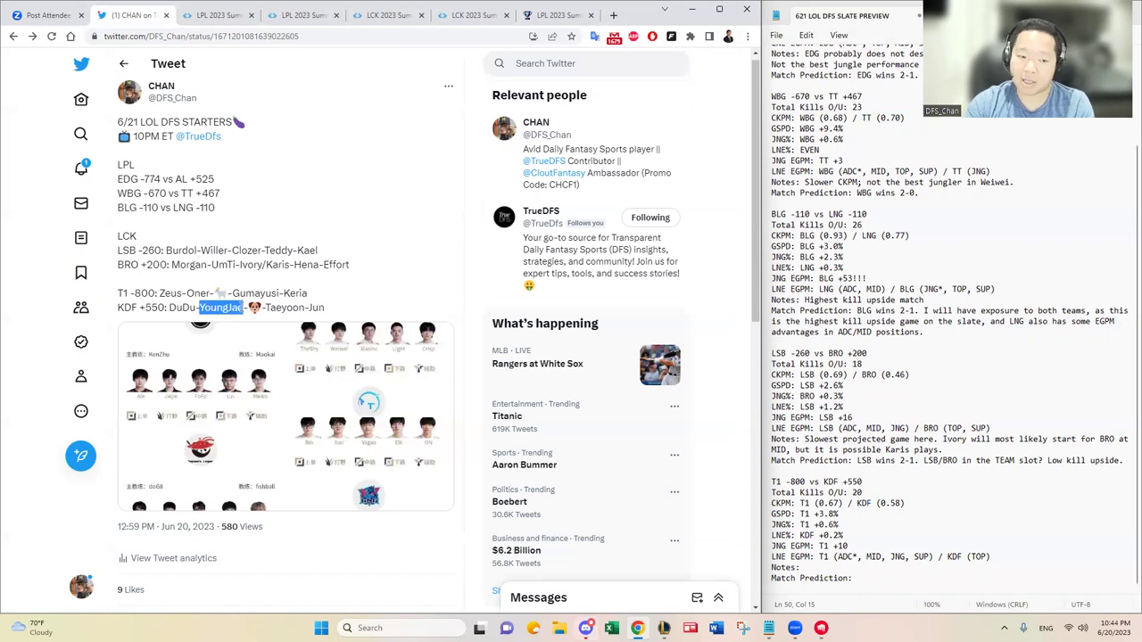
left_click(870, 520)
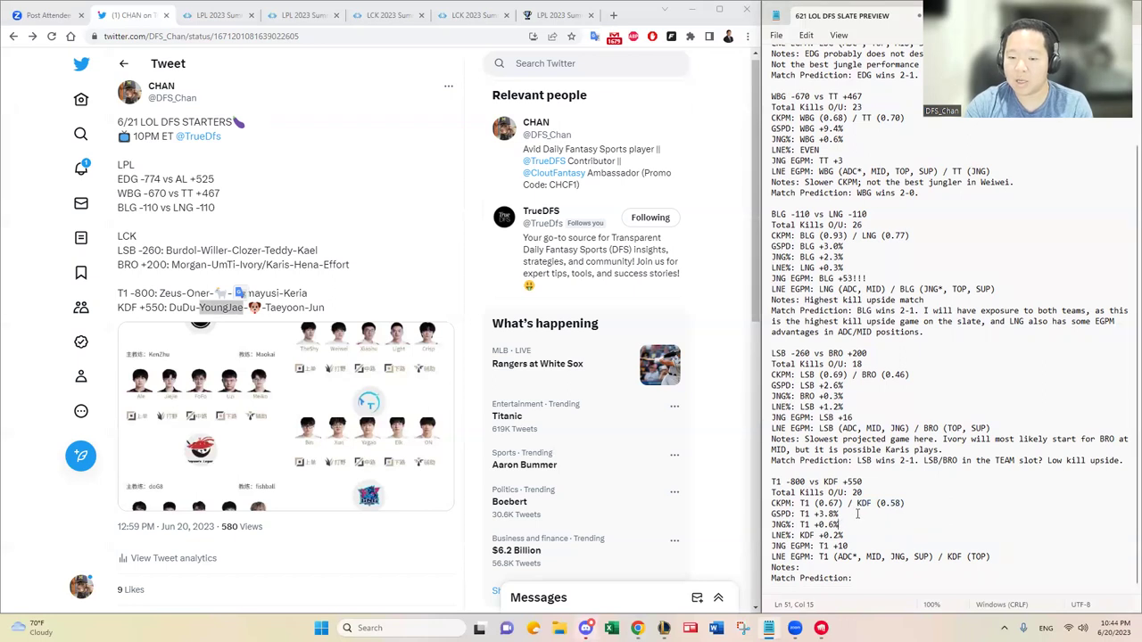
left_click(857, 514)
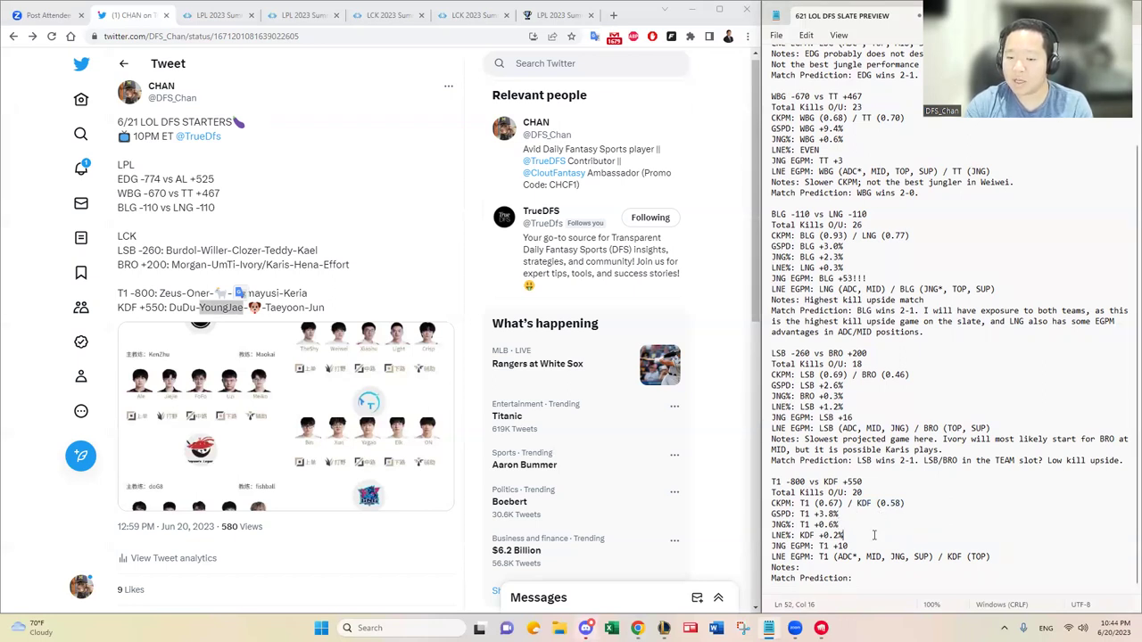
left_click_drag(871, 535, 769, 525)
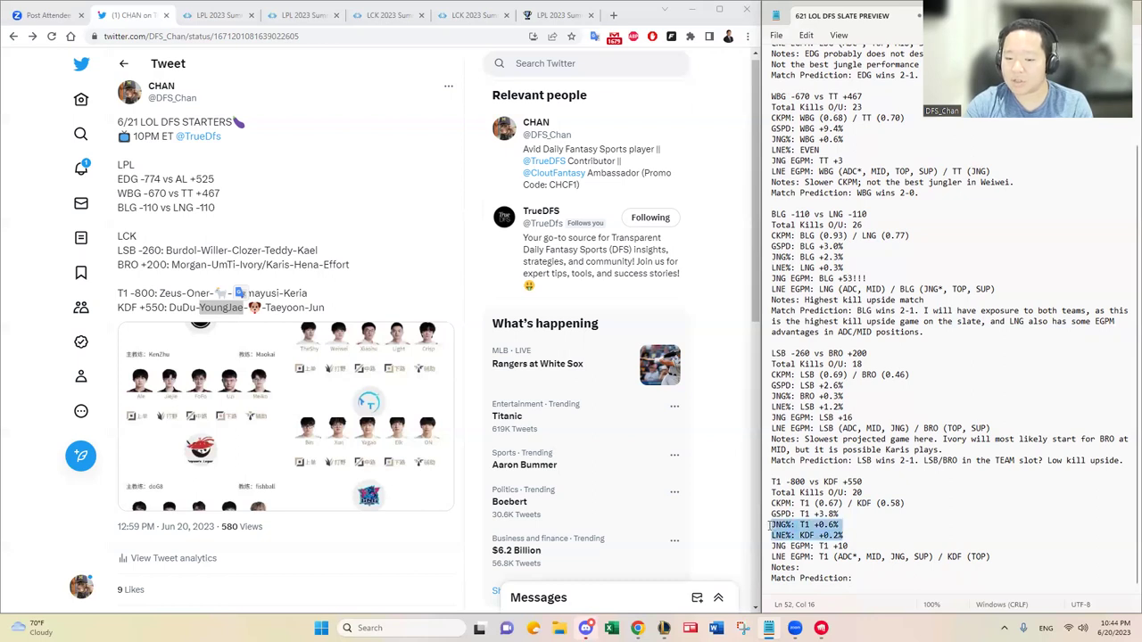
left_click_drag(843, 524, 800, 524)
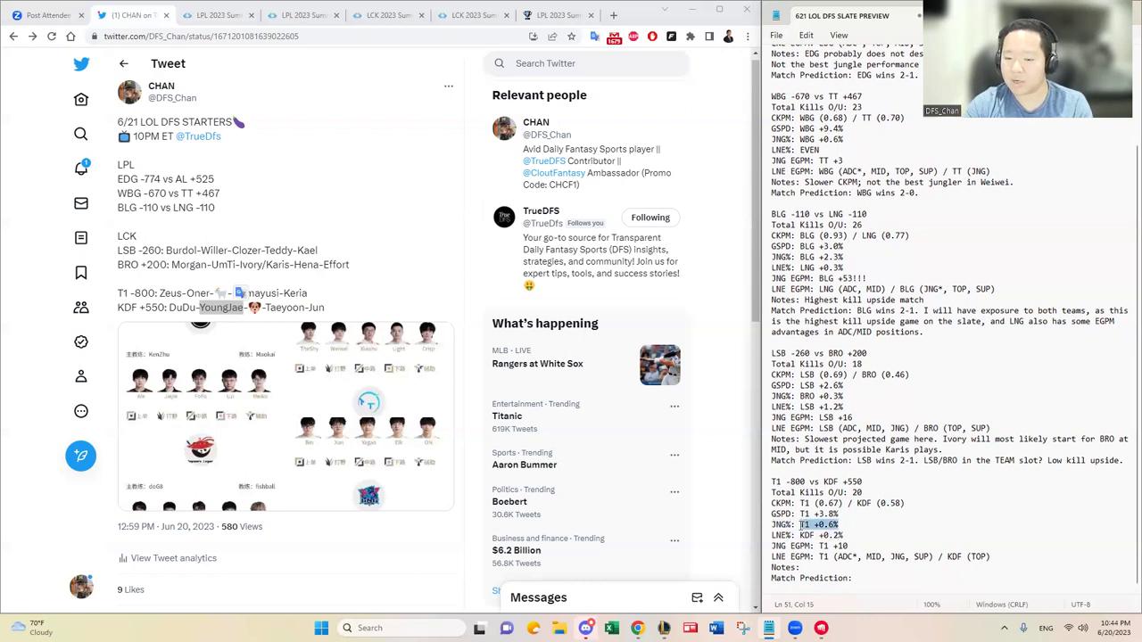
left_click(879, 548)
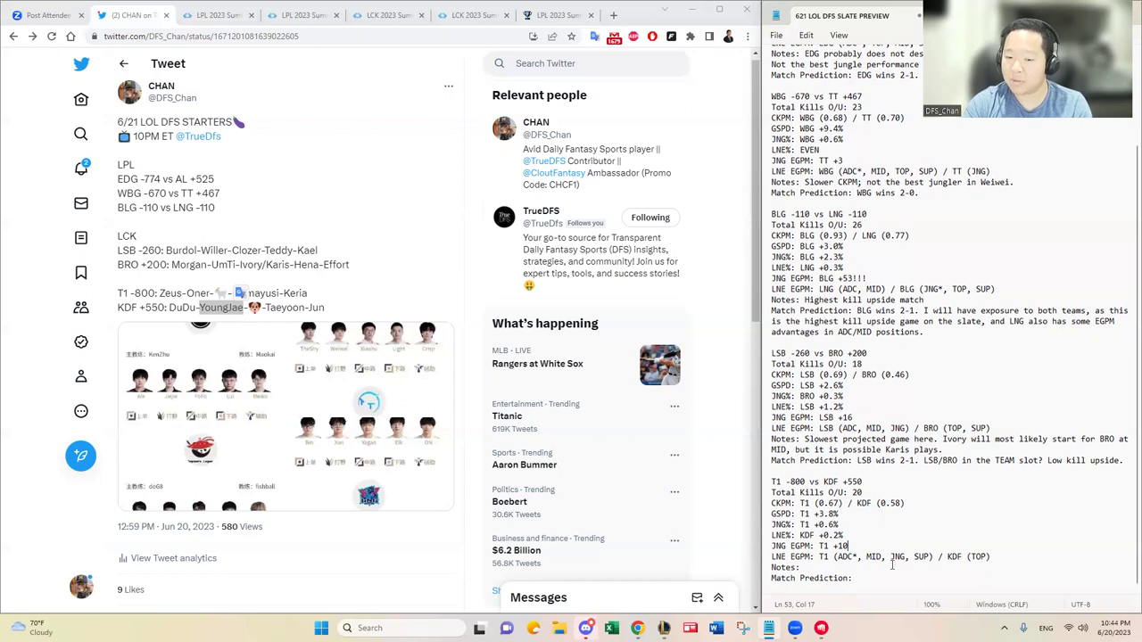
left_click_drag(997, 556, 821, 557)
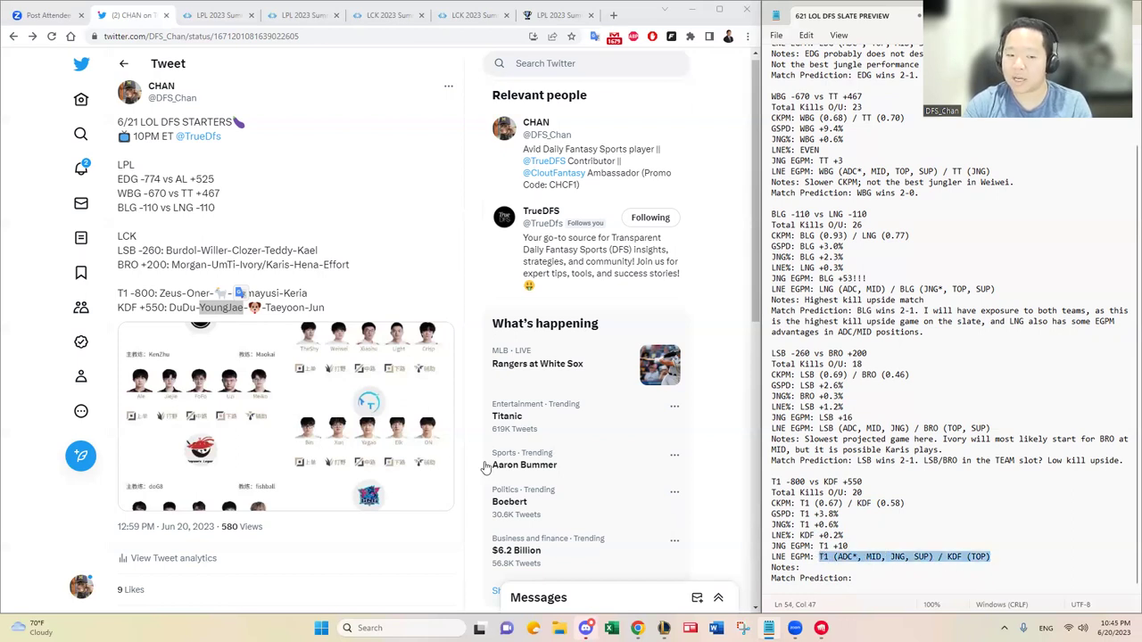
left_click(290, 307)
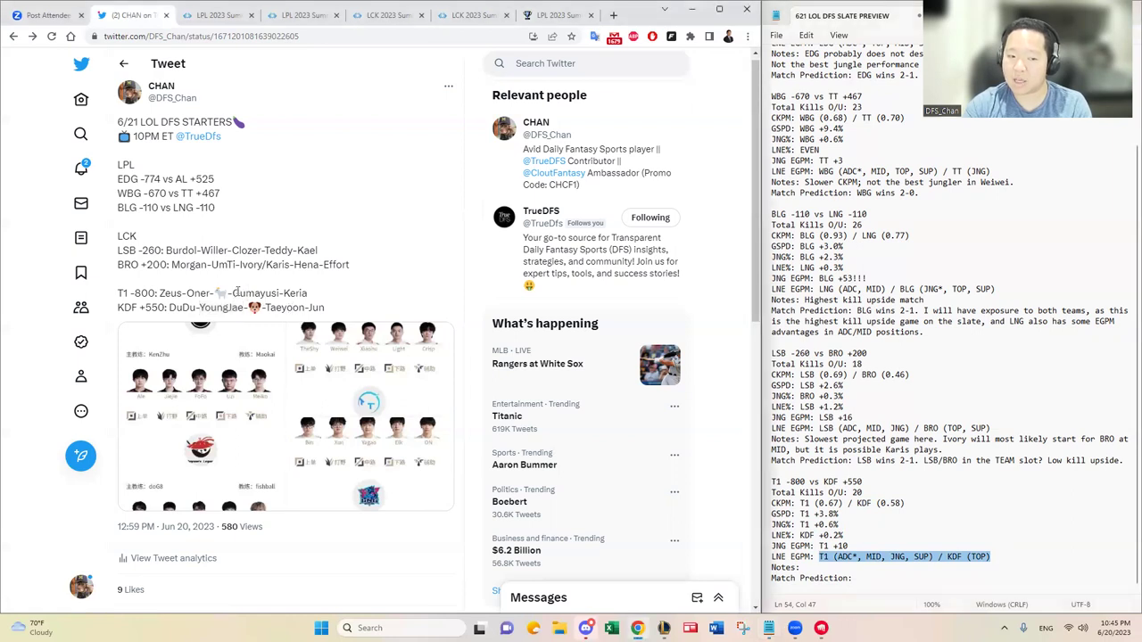
left_click_drag(234, 293, 333, 295)
left_click(337, 308)
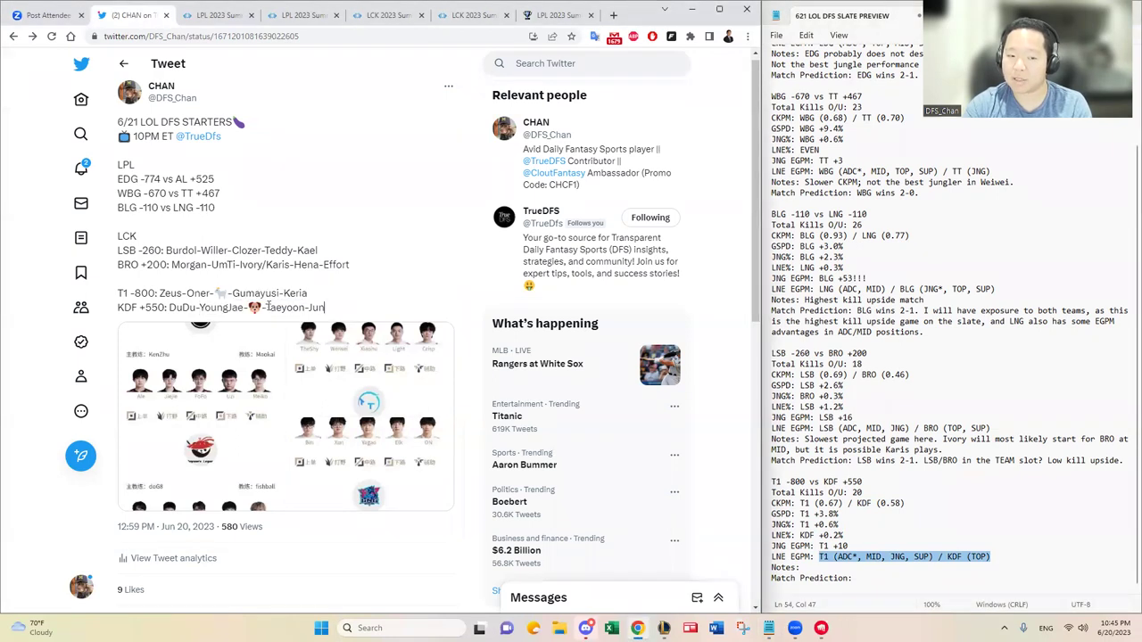
left_click_drag(266, 307, 325, 307)
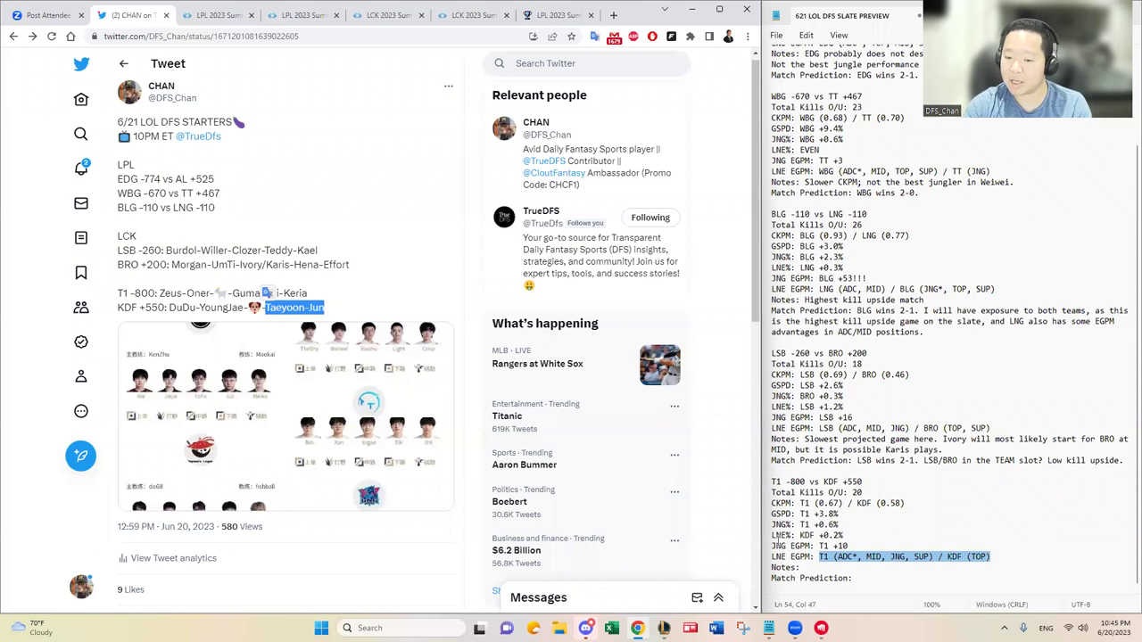
left_click(962, 571)
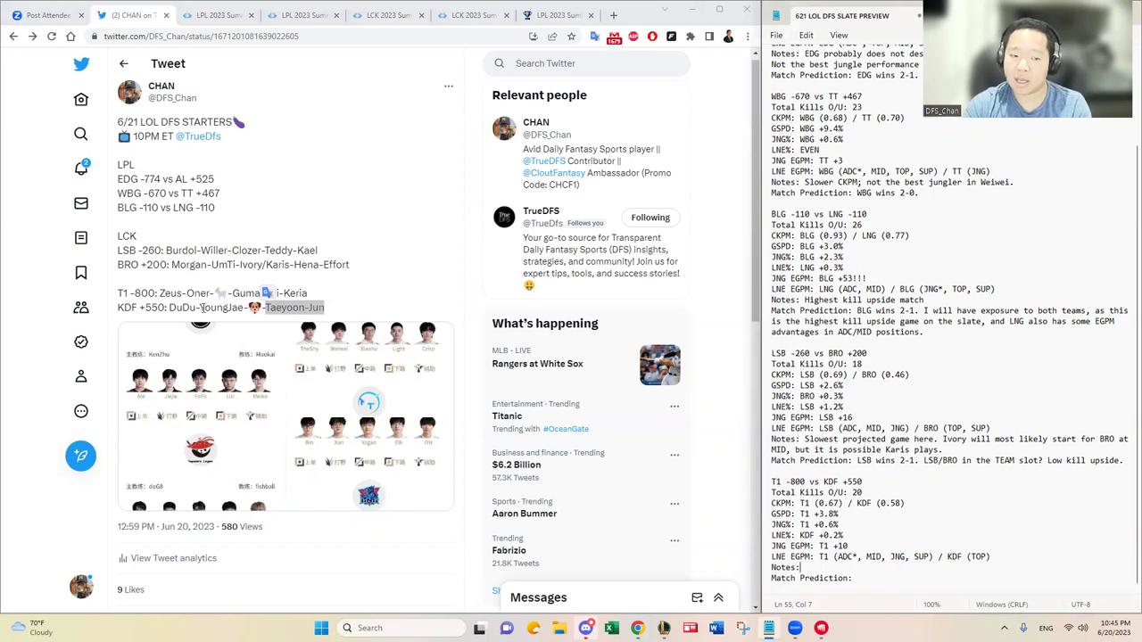
left_click(251, 309)
left_click(259, 320)
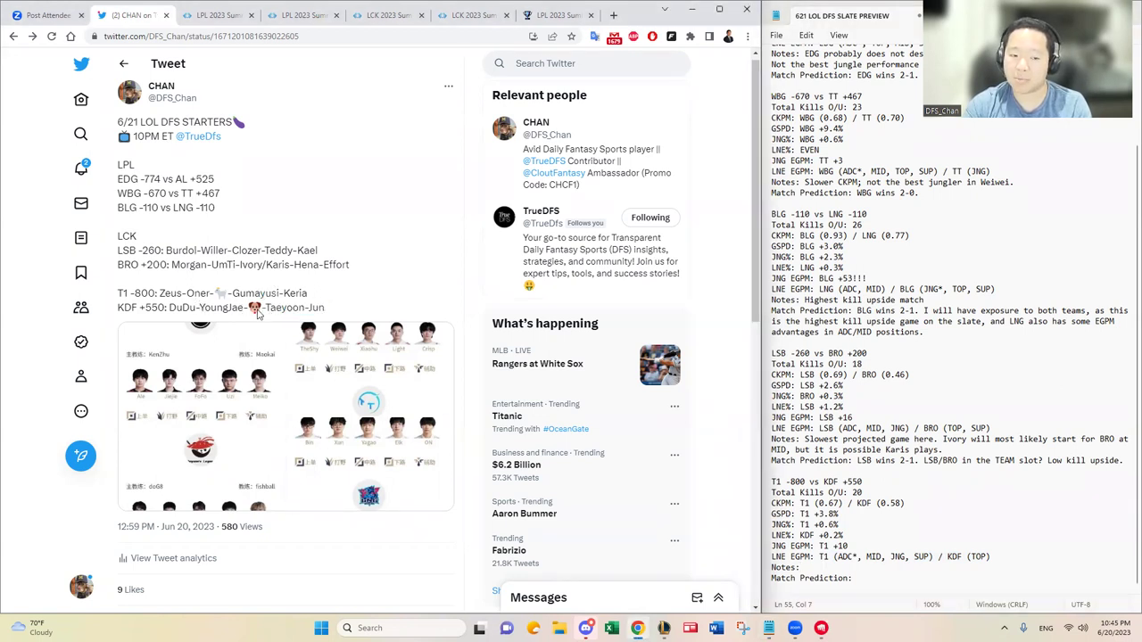
left_click(886, 568)
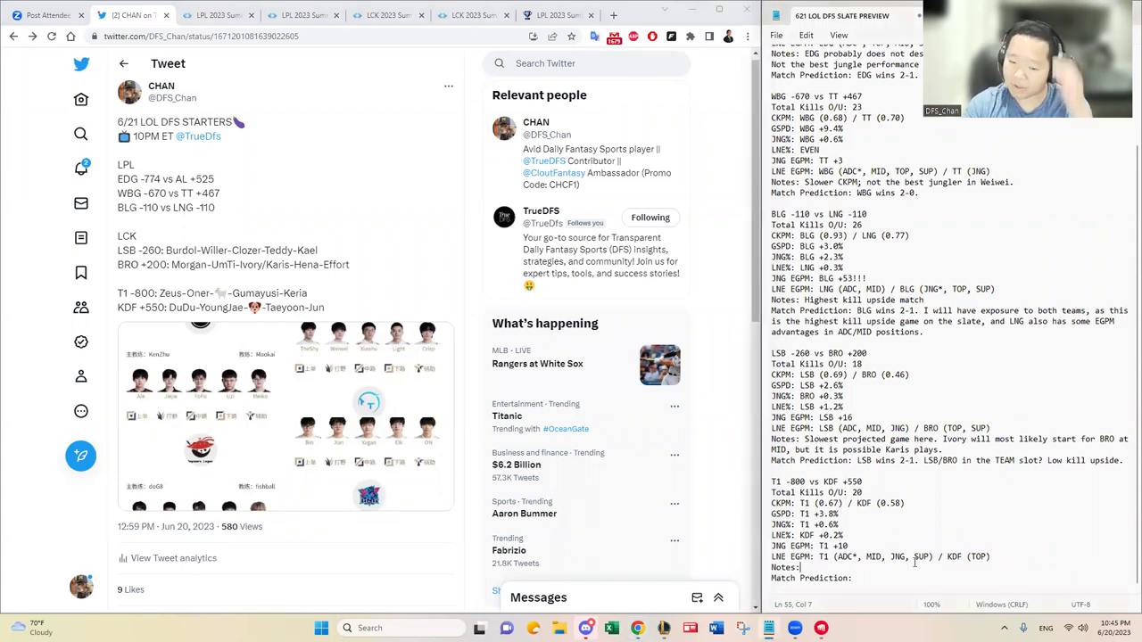
left_click(1008, 561)
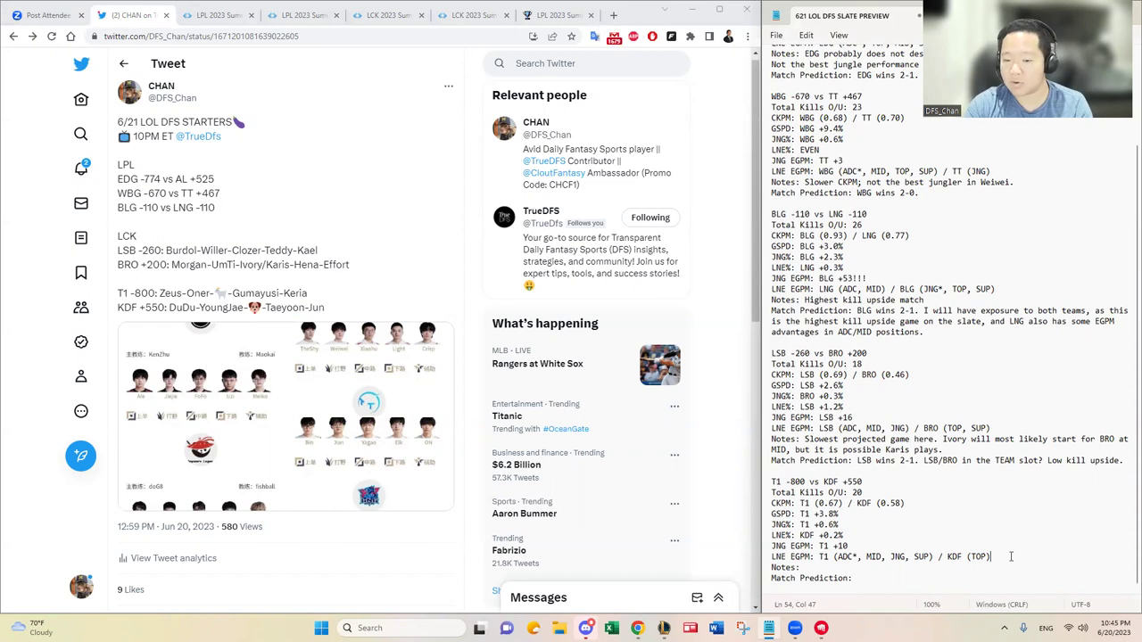
left_click_drag(1011, 556, 771, 504)
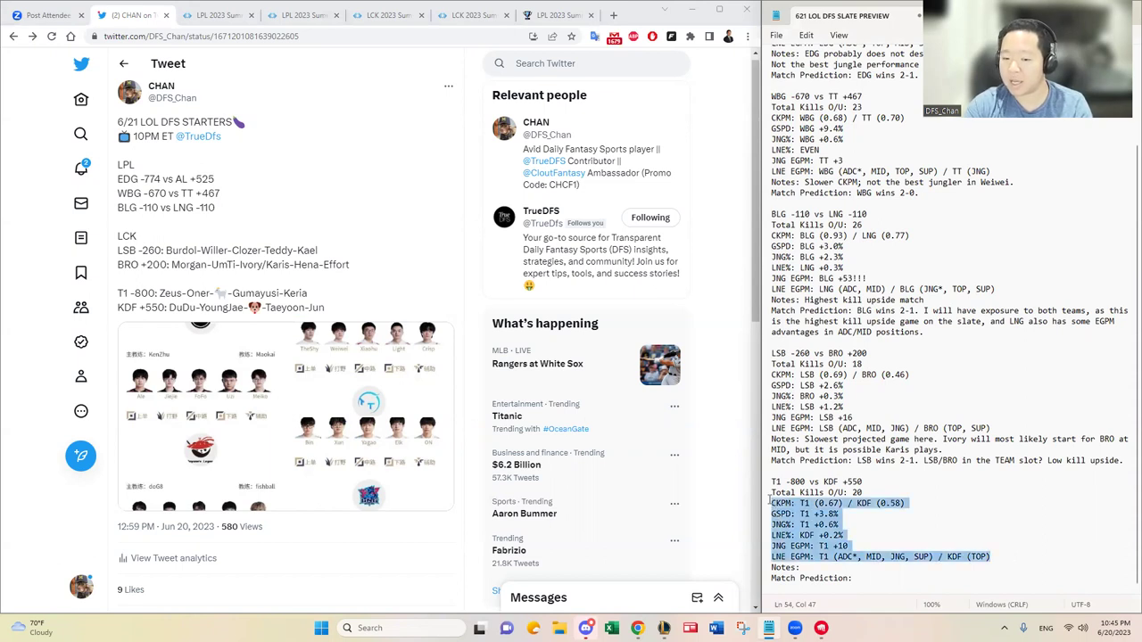
left_click(875, 567)
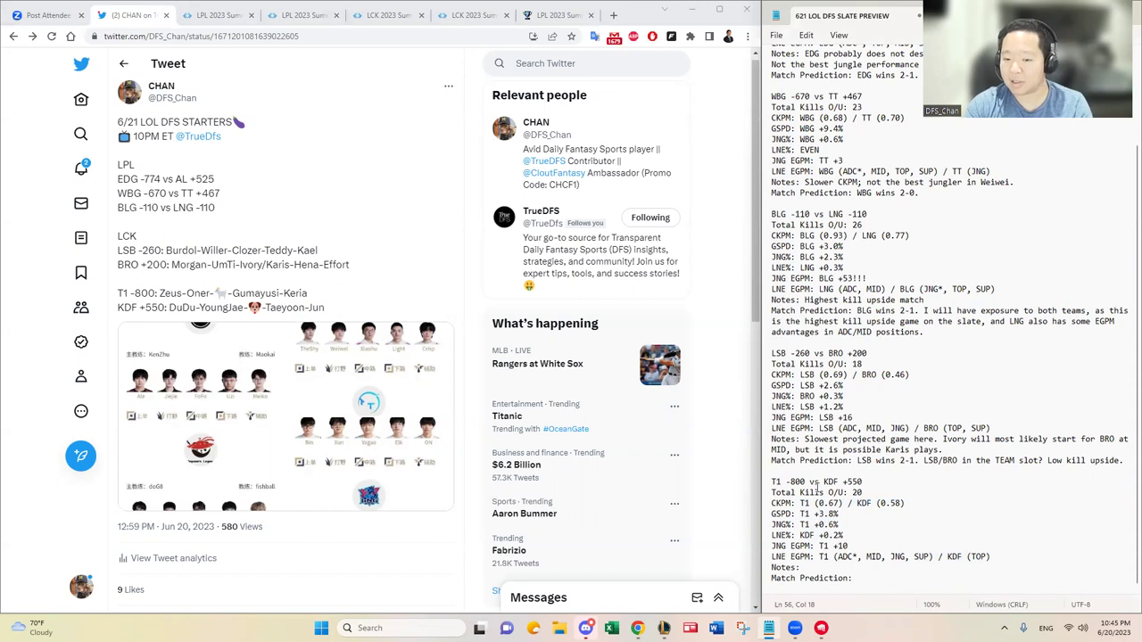
left_click_drag(806, 483, 771, 483)
left_click(846, 526)
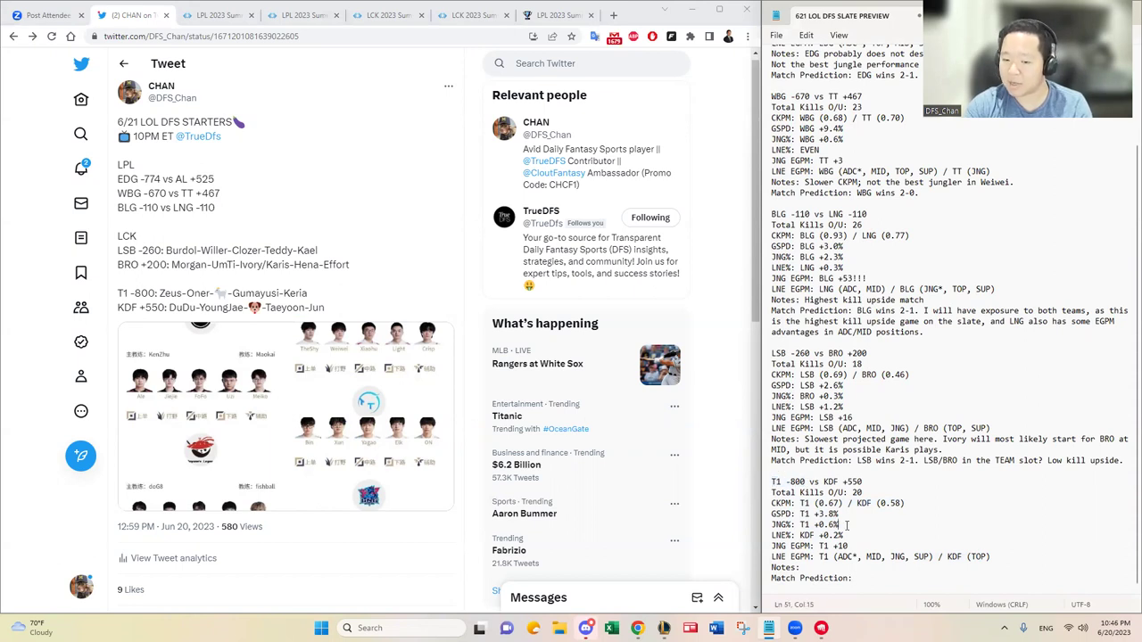
mouse_move(848, 547)
left_mouse_down()
mouse_move(776, 514)
mouse_move(881, 544)
mouse_move(852, 547)
left_mouse_up()
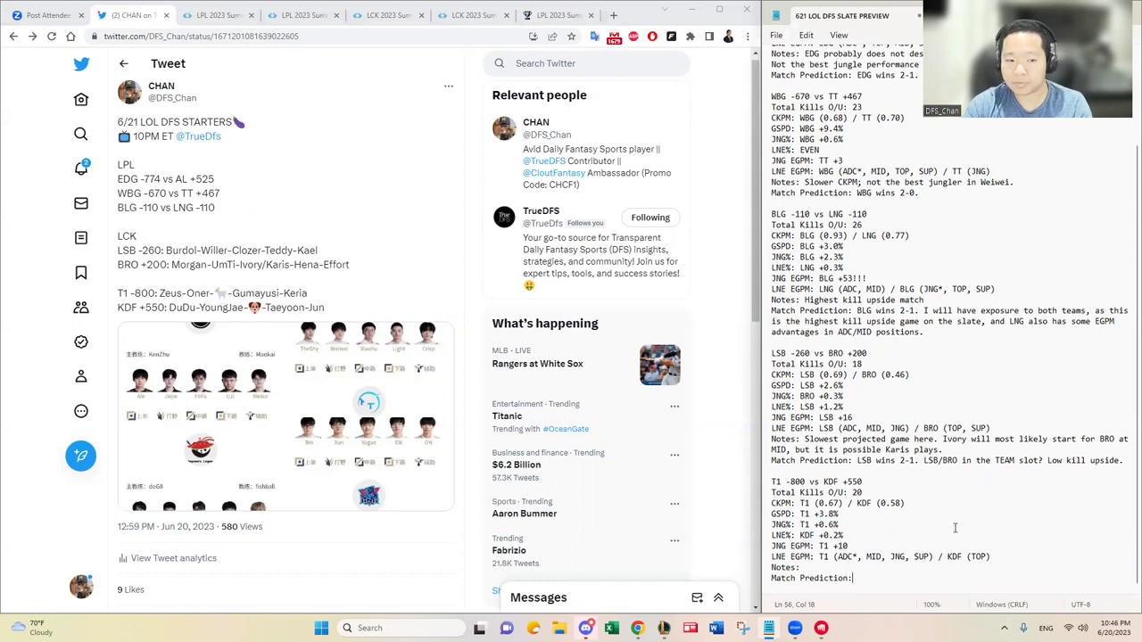
- Type the T1 vs KDF prediction: T1 doesn't deserve -800 odds, KDF playable, T1/KDF a secondary stack
type("T1 wi")
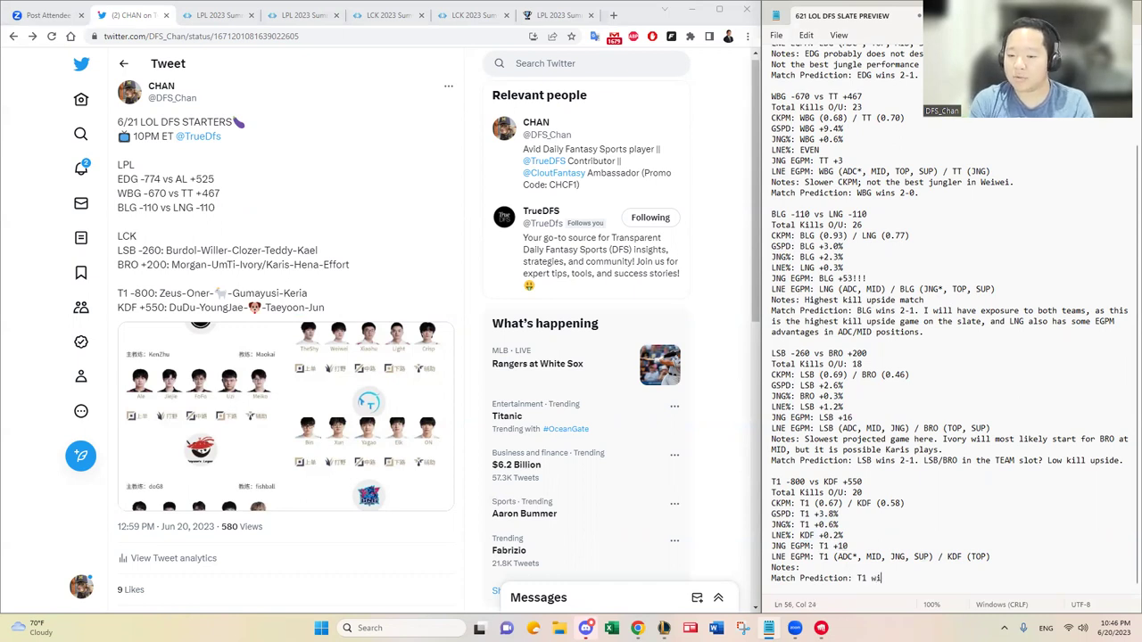
type("ns, but ")
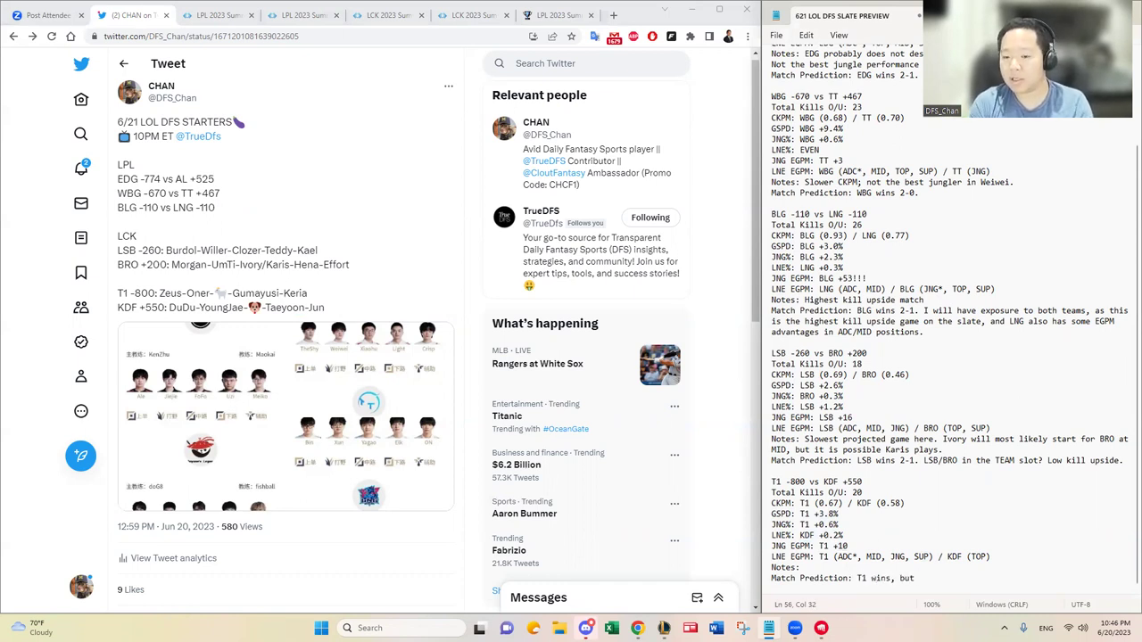
type("T1")
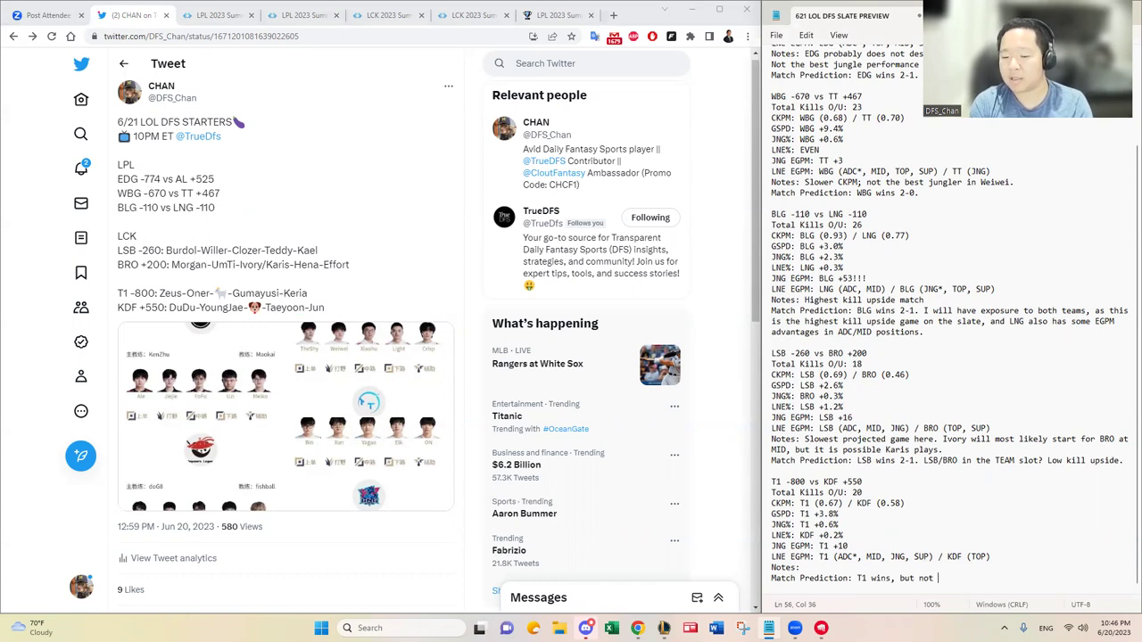
key("BackSpace")
key("BackSpace")
type("T1 ")
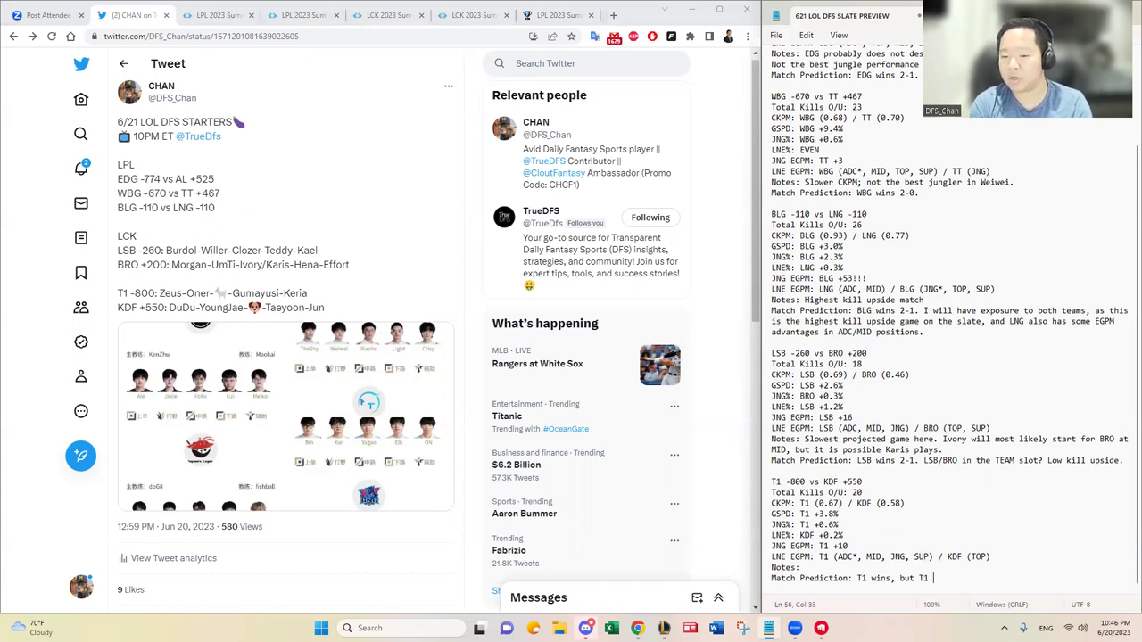
type("doesn't deserv")
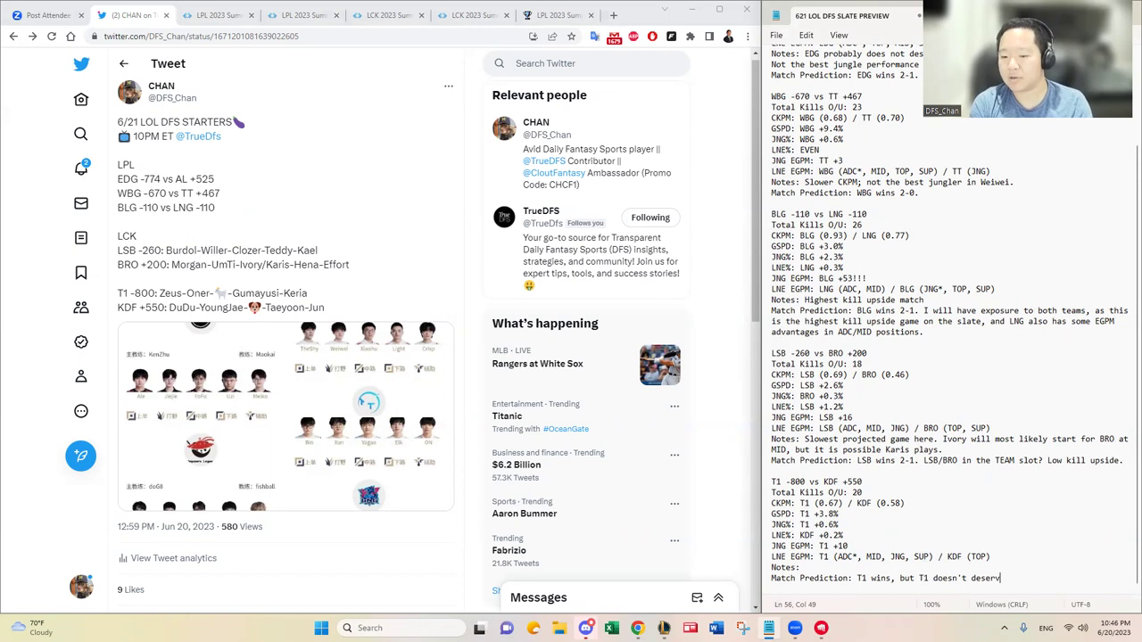
type("e the -800 odds")
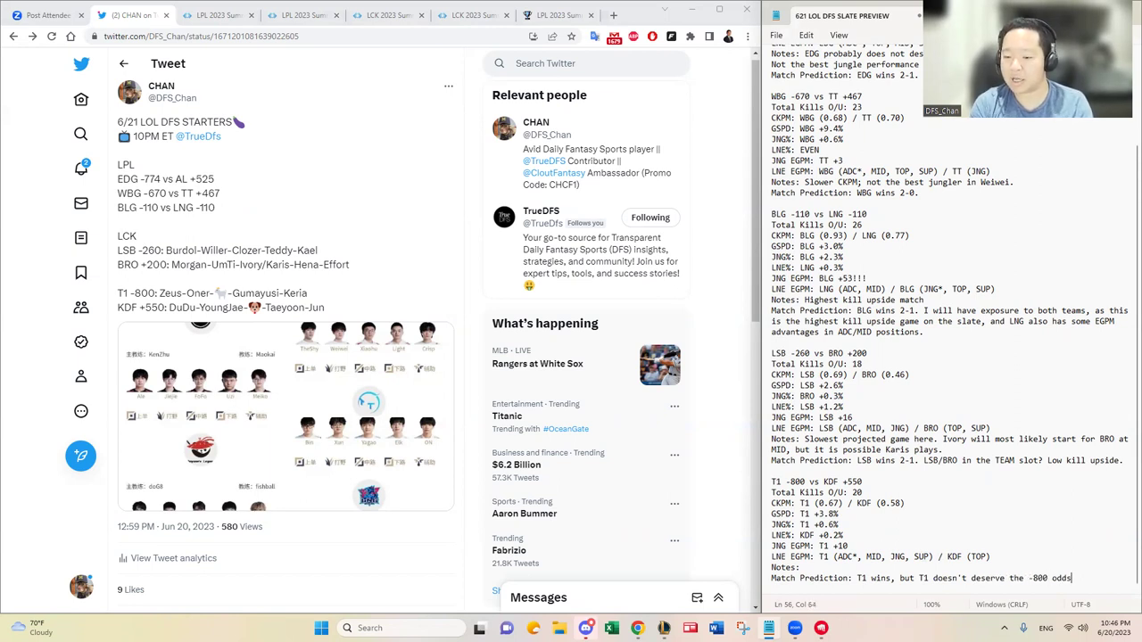
type(". KDF is play")
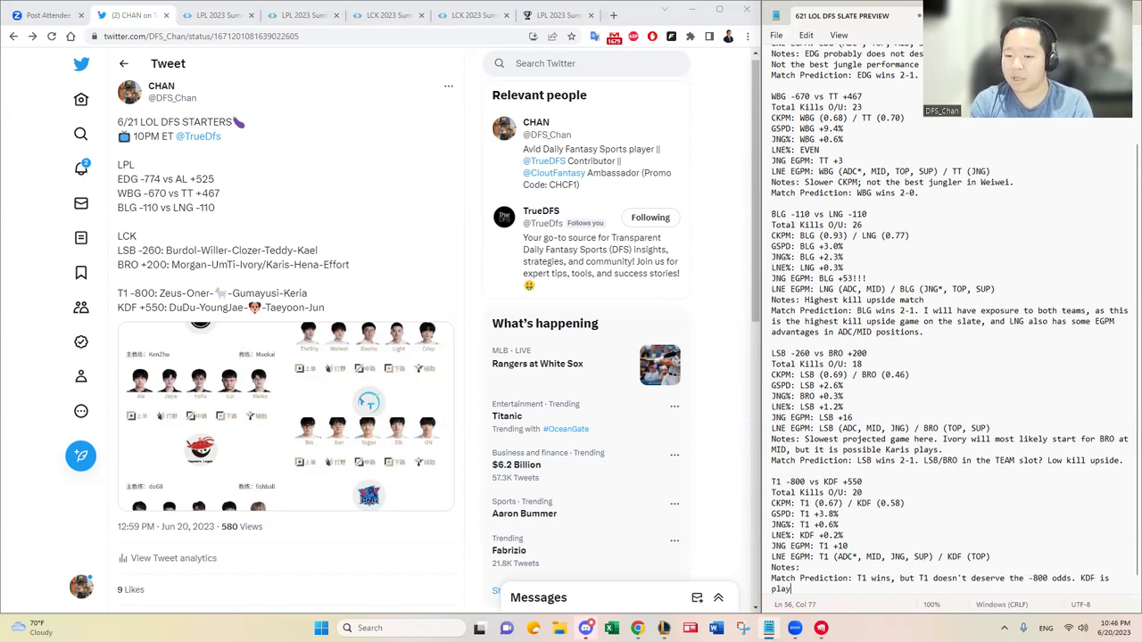
type("able IMO, just given the")
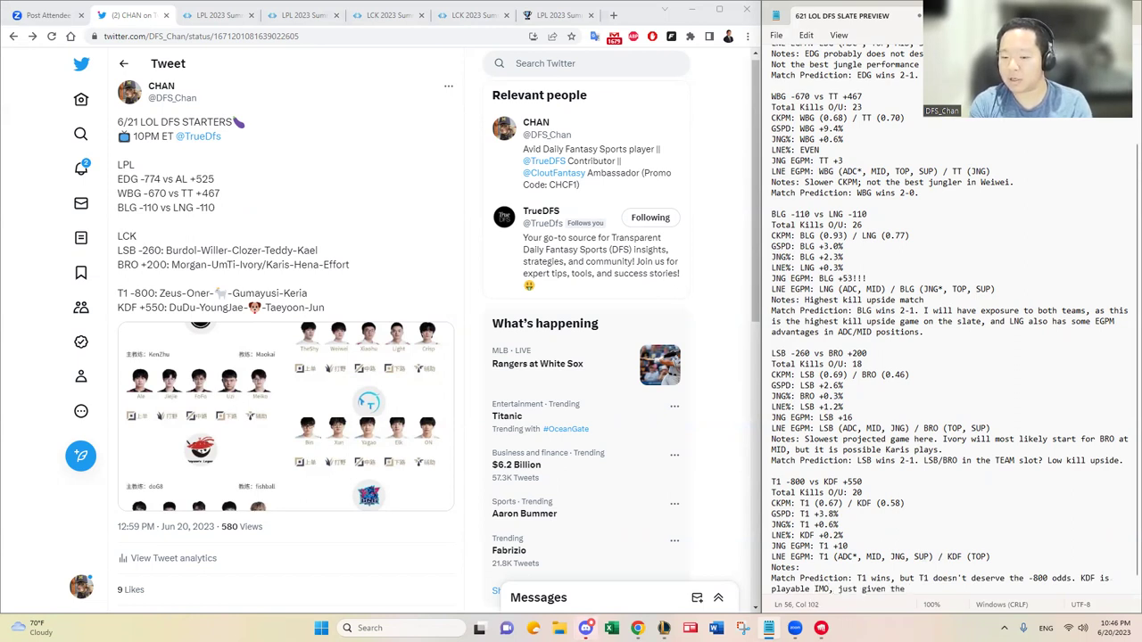
type(" kill upside (compared to toeh ot")
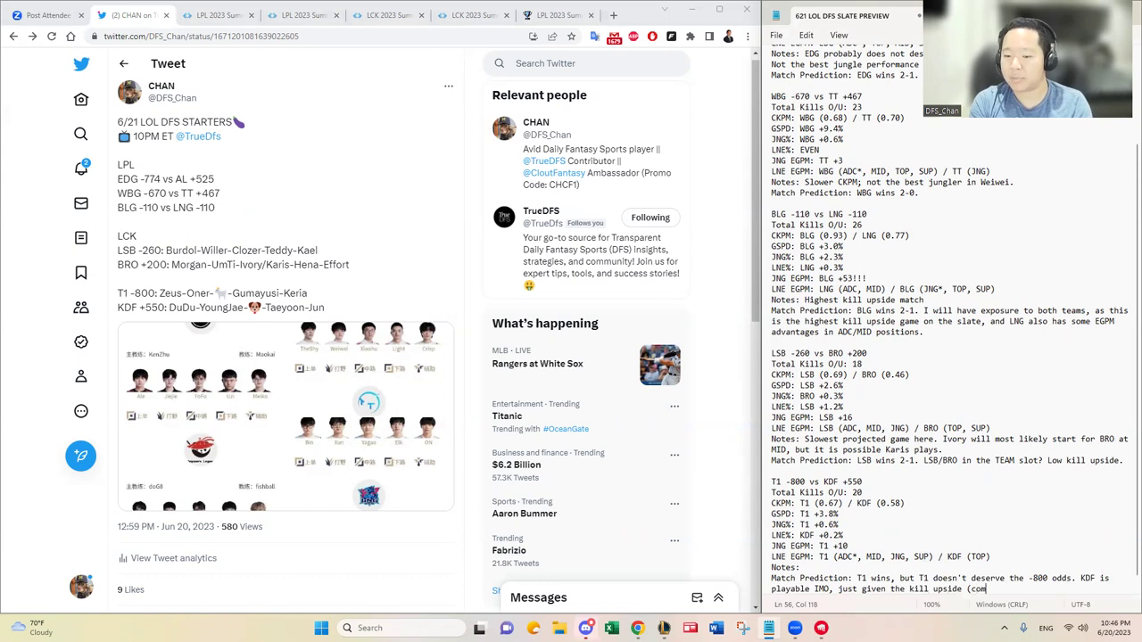
key("BackSpace")
key("BackSpace")
key("BackSpace")
key("BackSpace")
key("BackSpace")
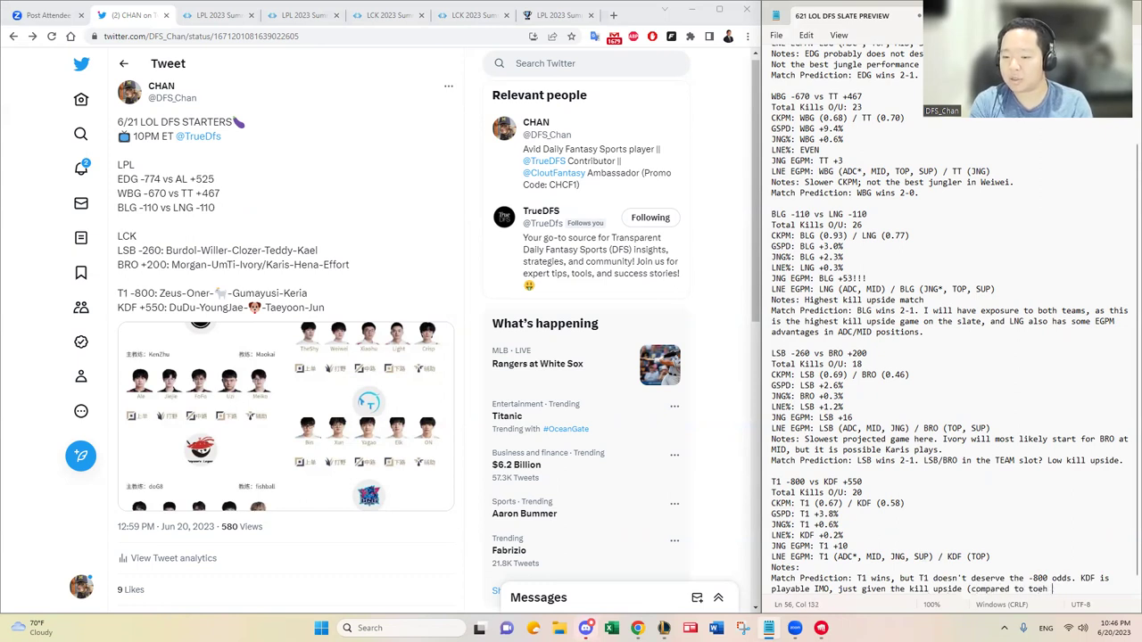
type("the other LCK mat")
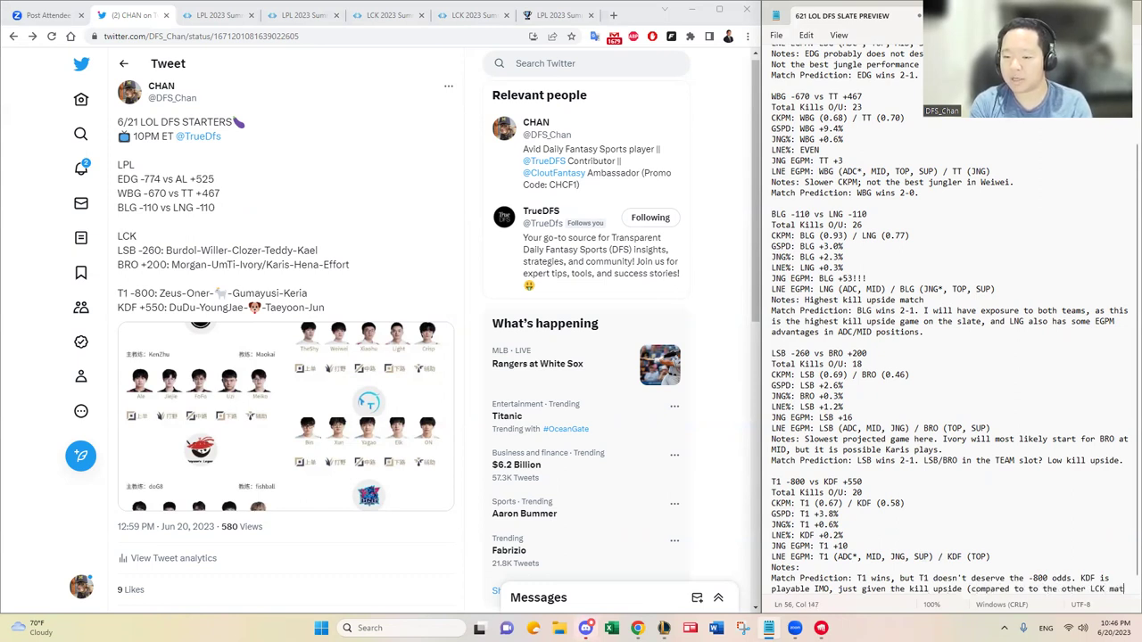
type("chup today)")
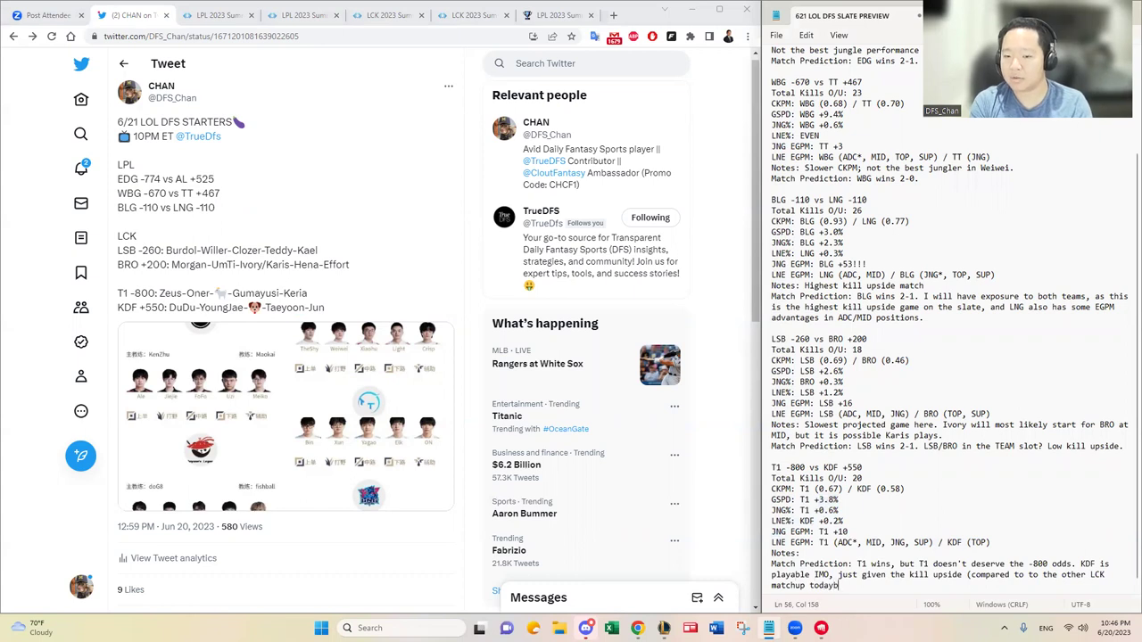
type(")")
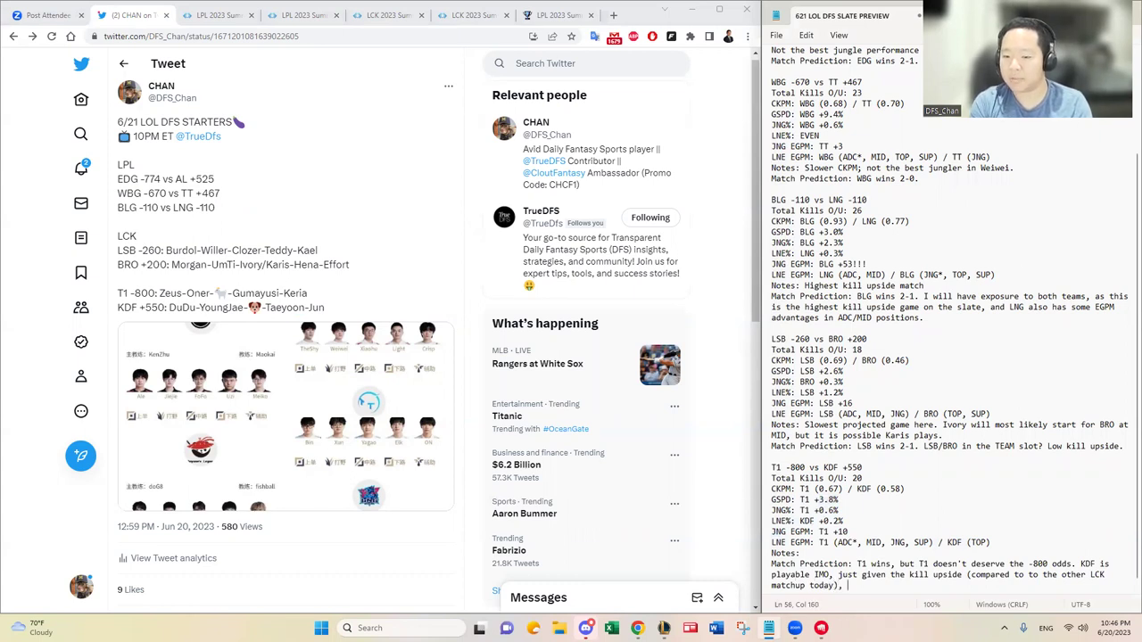
type(", T1/KDF ")
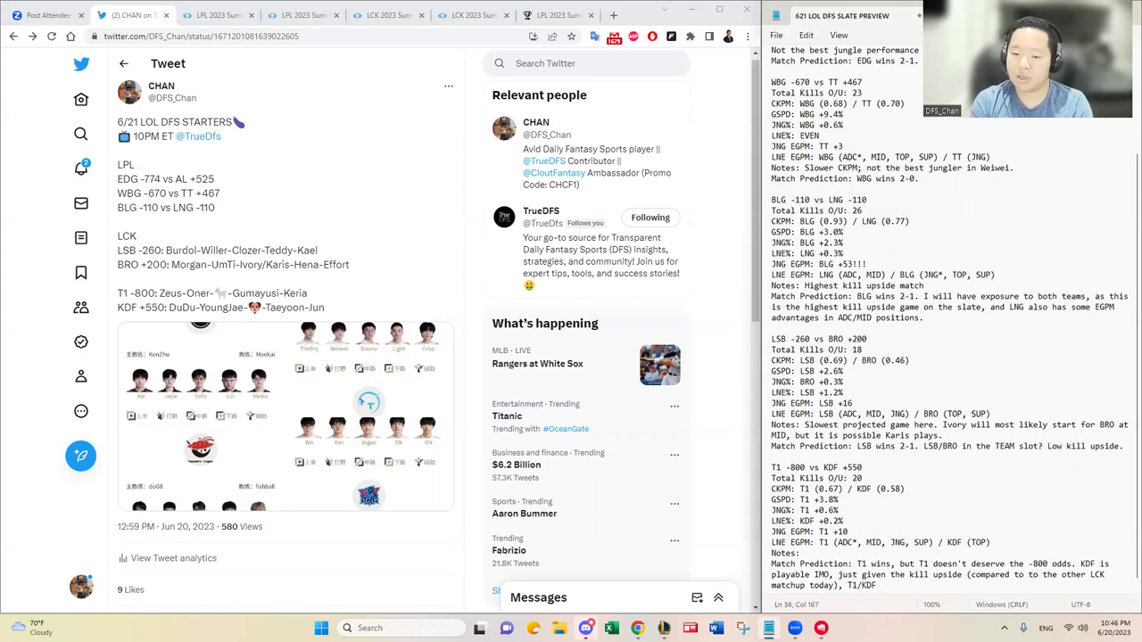
type("are stackable as")
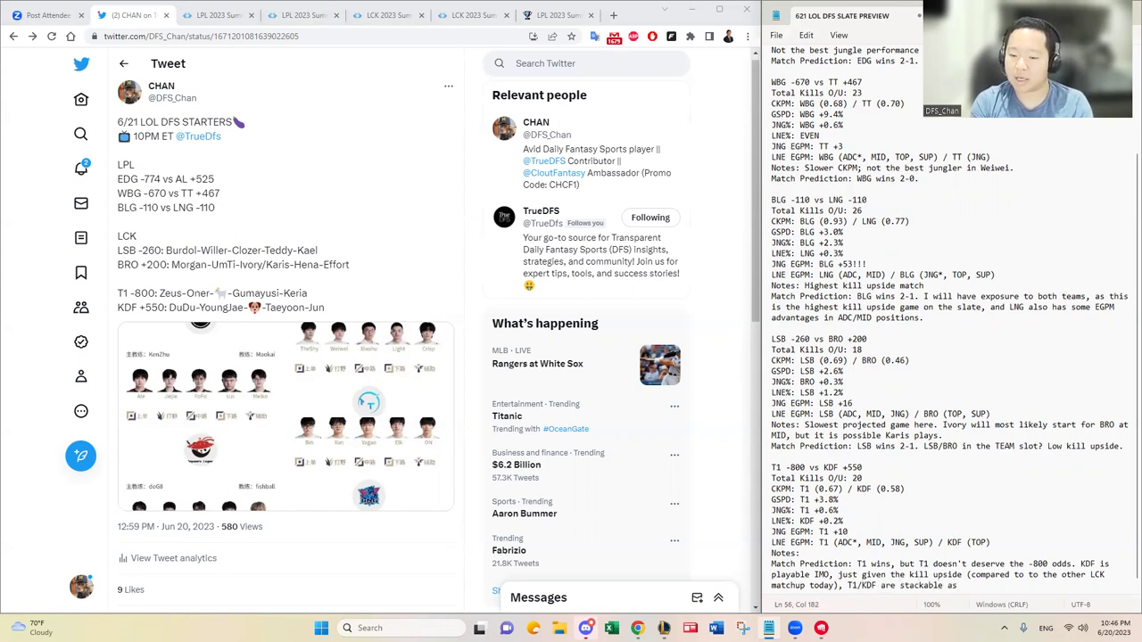
type(" a secondary ")
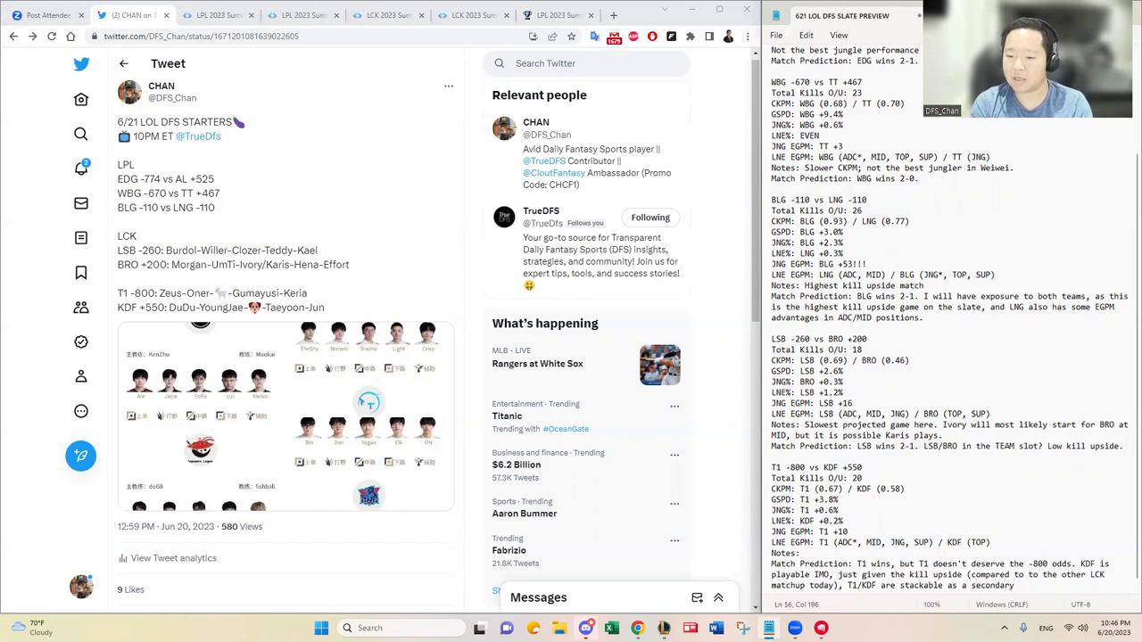
type("stack IMMO")
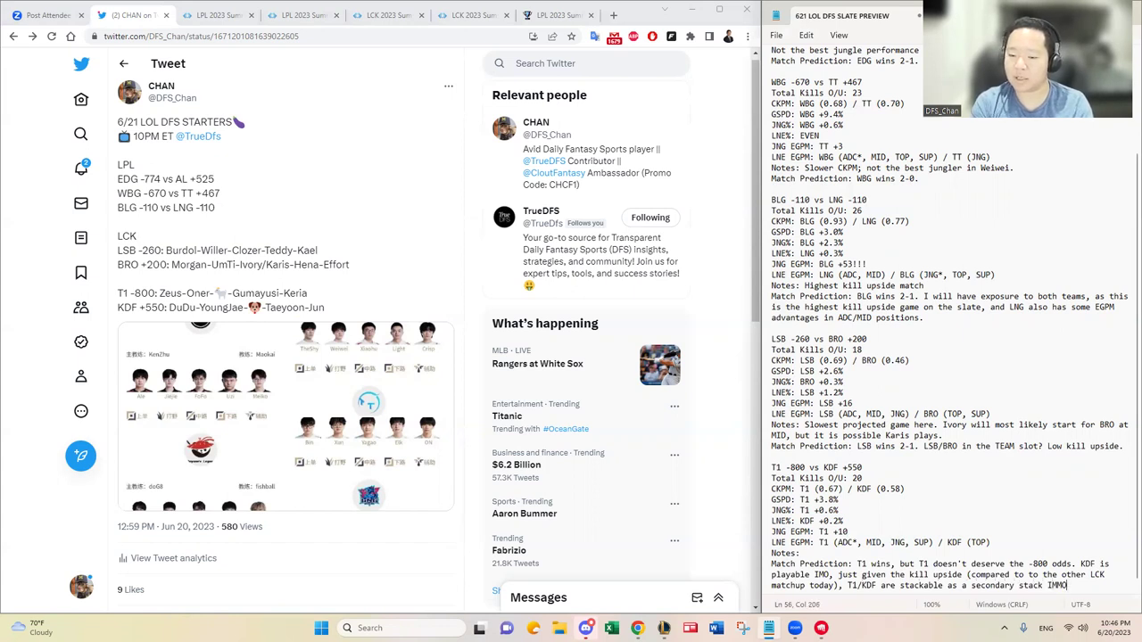
key("BackSpace")
key("BackSpace")
type("O.")
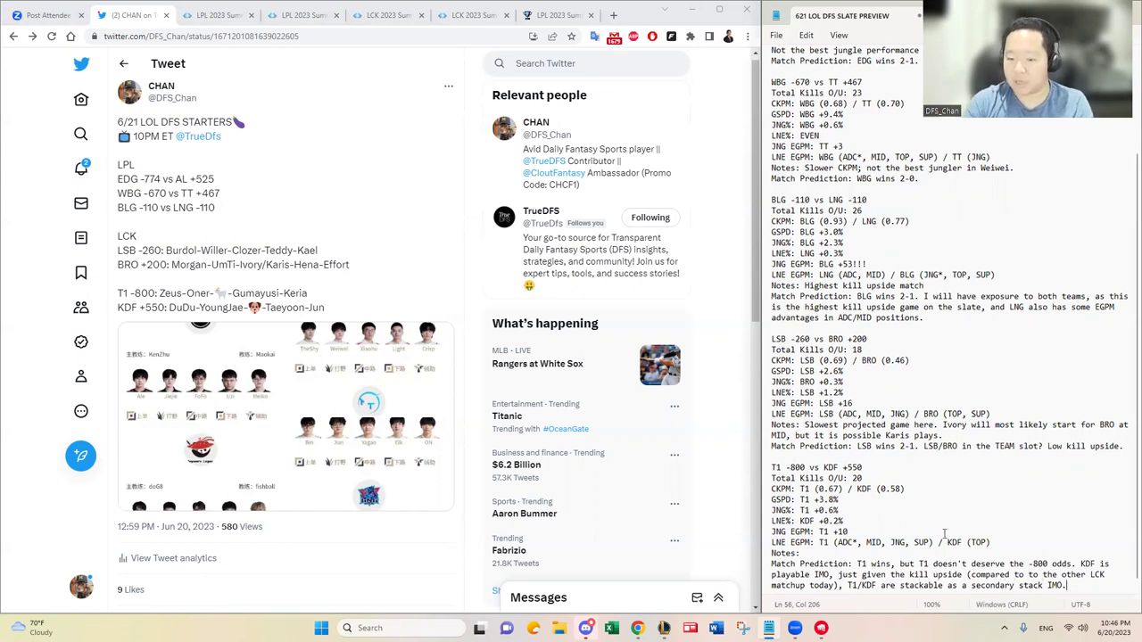
- Insert the 2-0 score after 'T1 wins' in the T1 vs KDF prediction
left_click(890, 565)
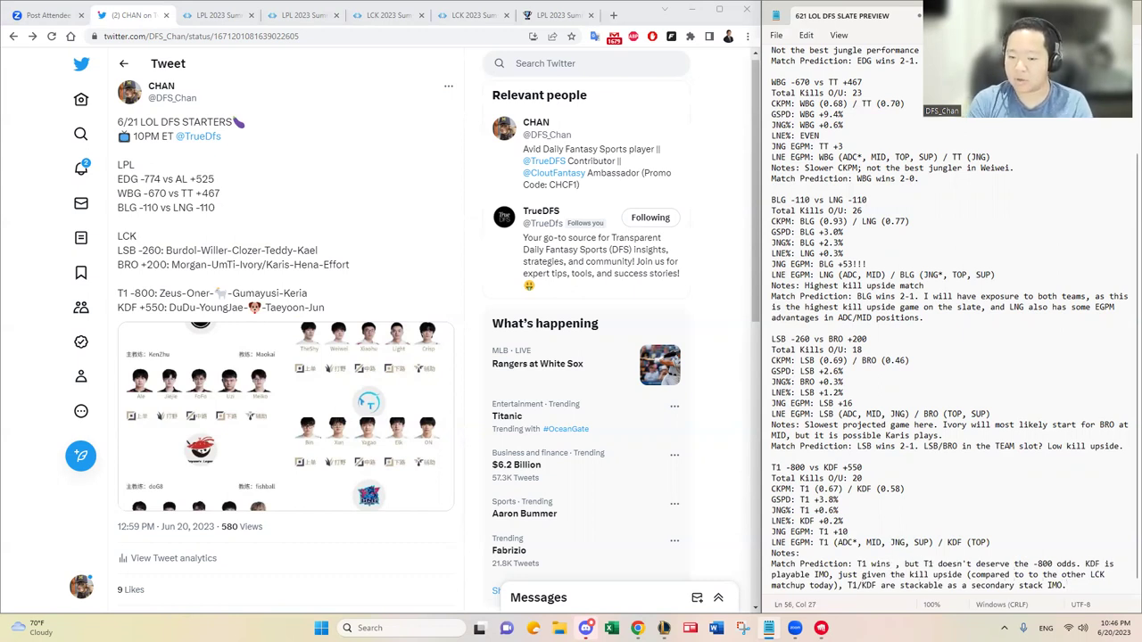
type("2-0")
left_click(1065, 576)
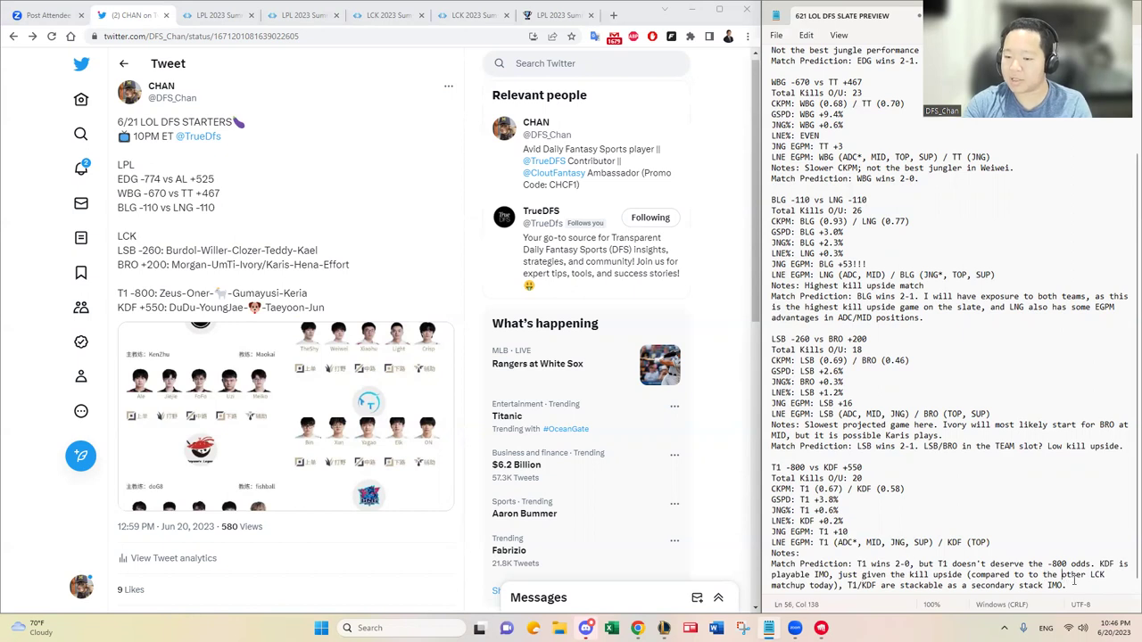
scroll(1058, 533, "up", 4)
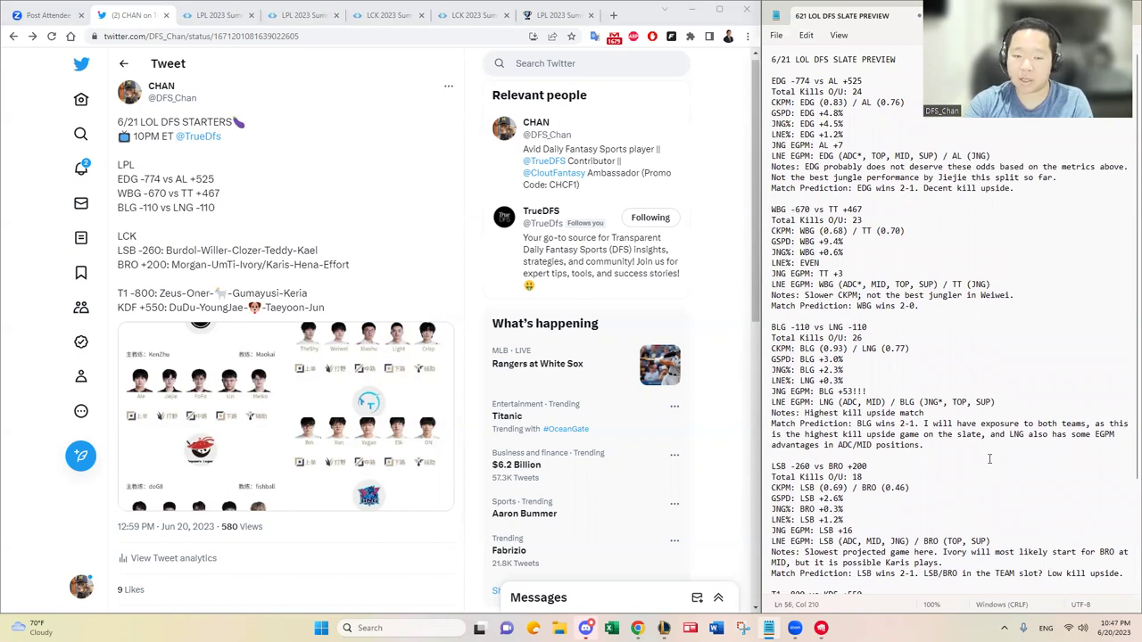
left_click(1054, 191)
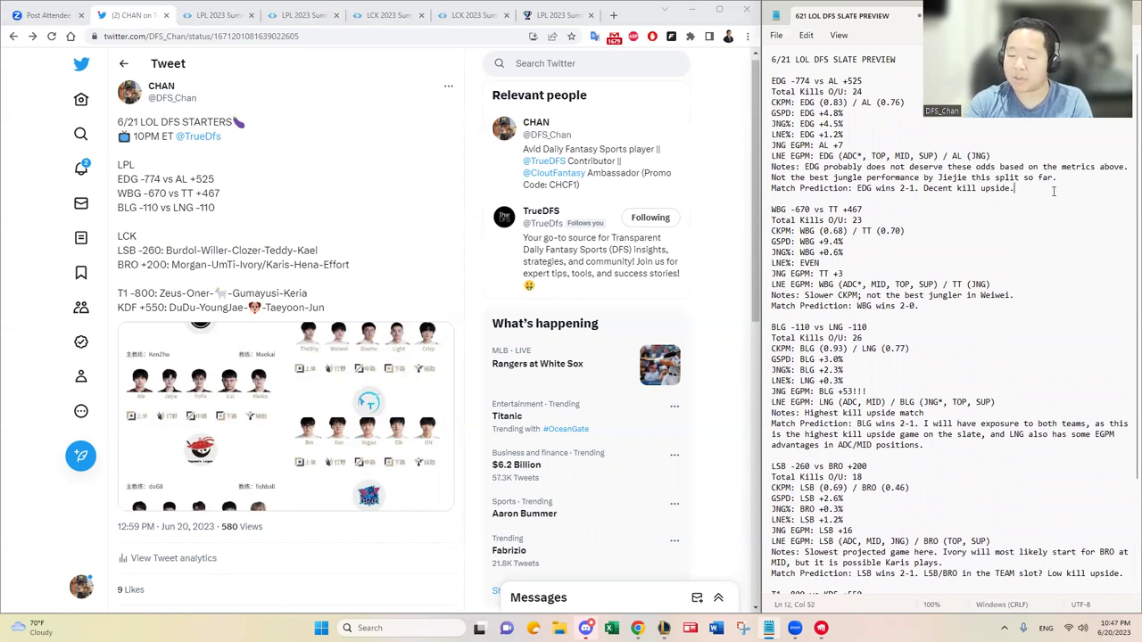